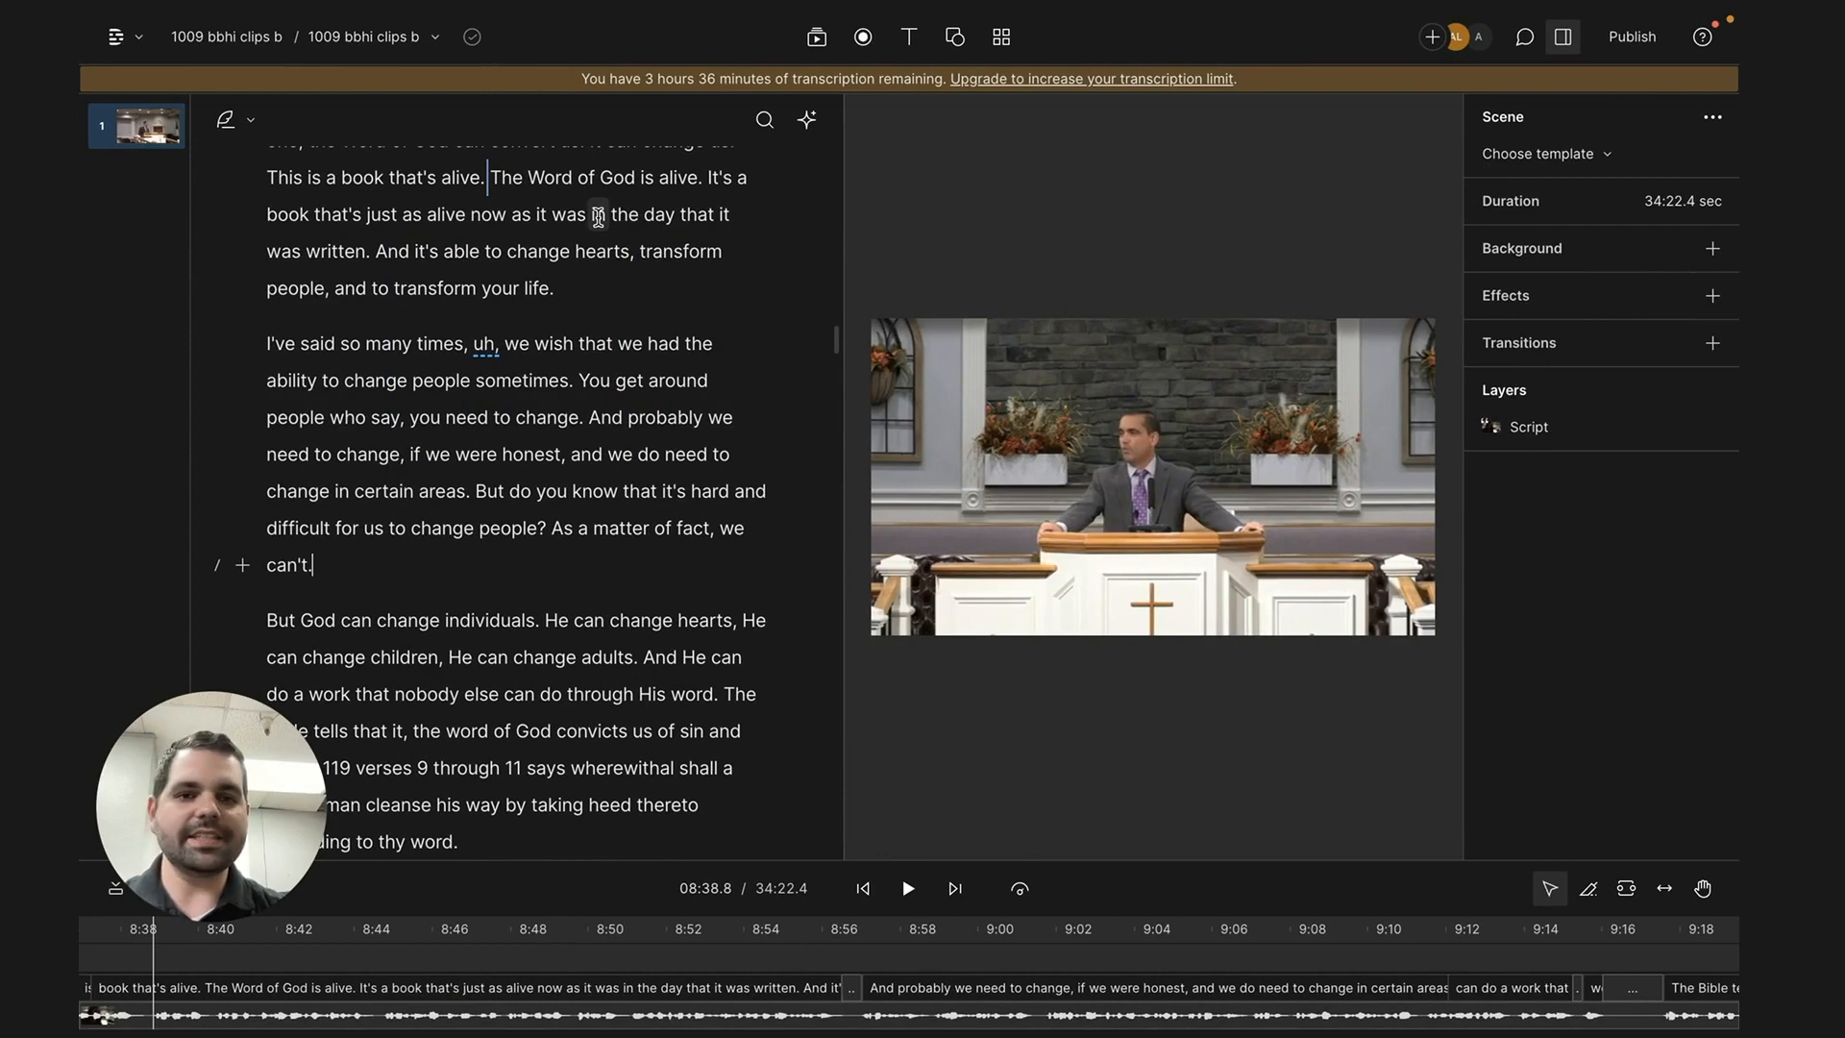
left_click(121, 37)
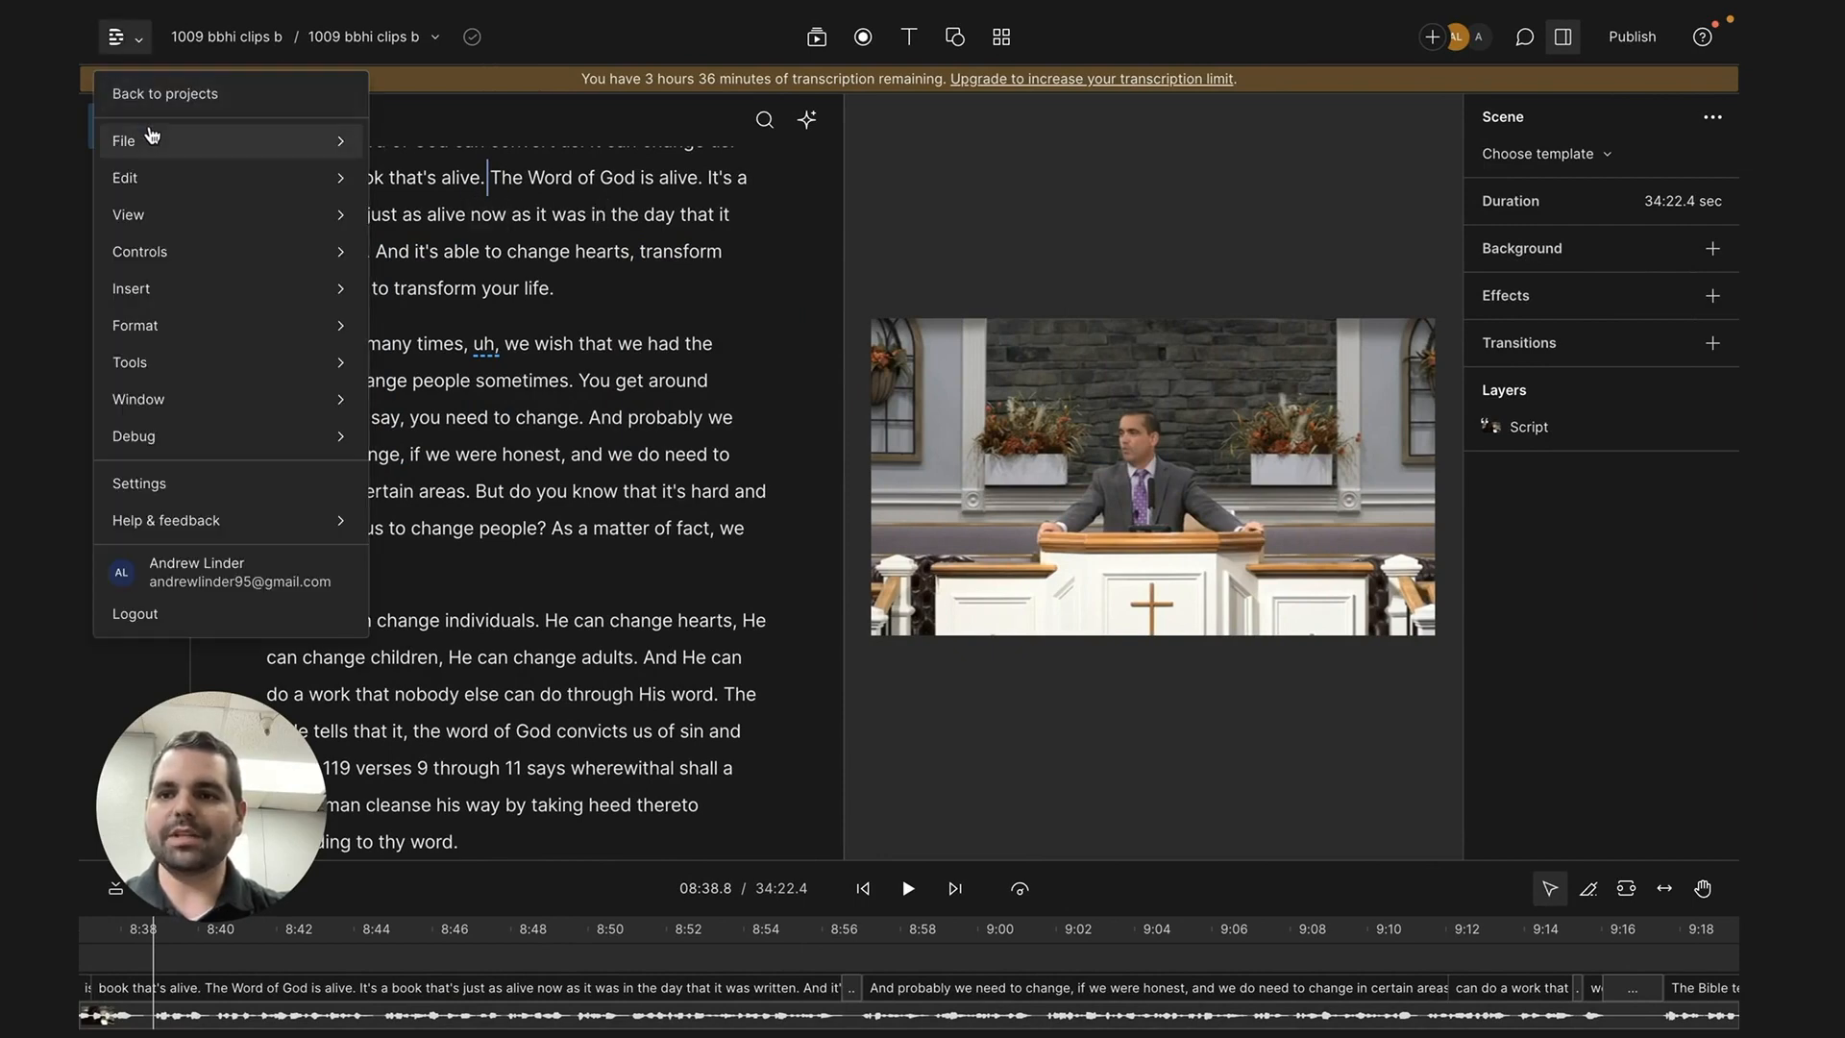
left_click(563, 39)
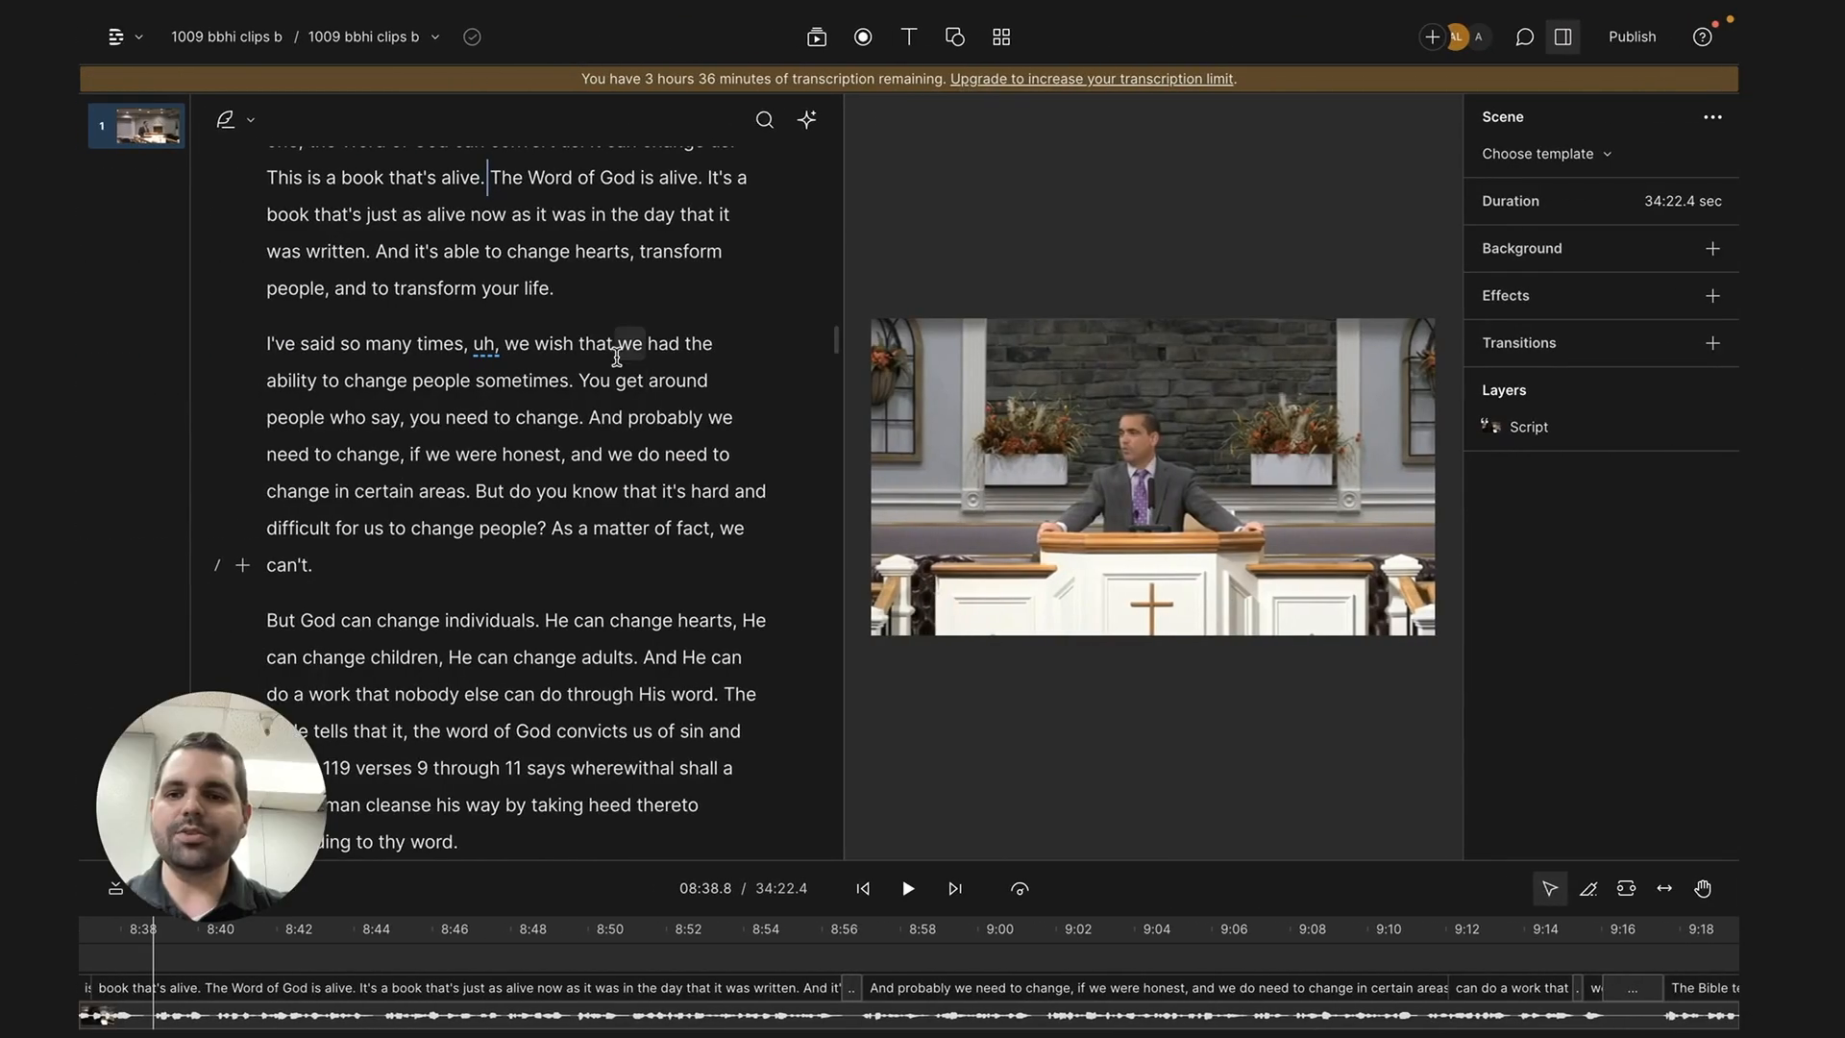
- Duplicate the script passage from "The Word of God is alive" through "do through His word." to a new composition
scroll(616, 357, "up", 2)
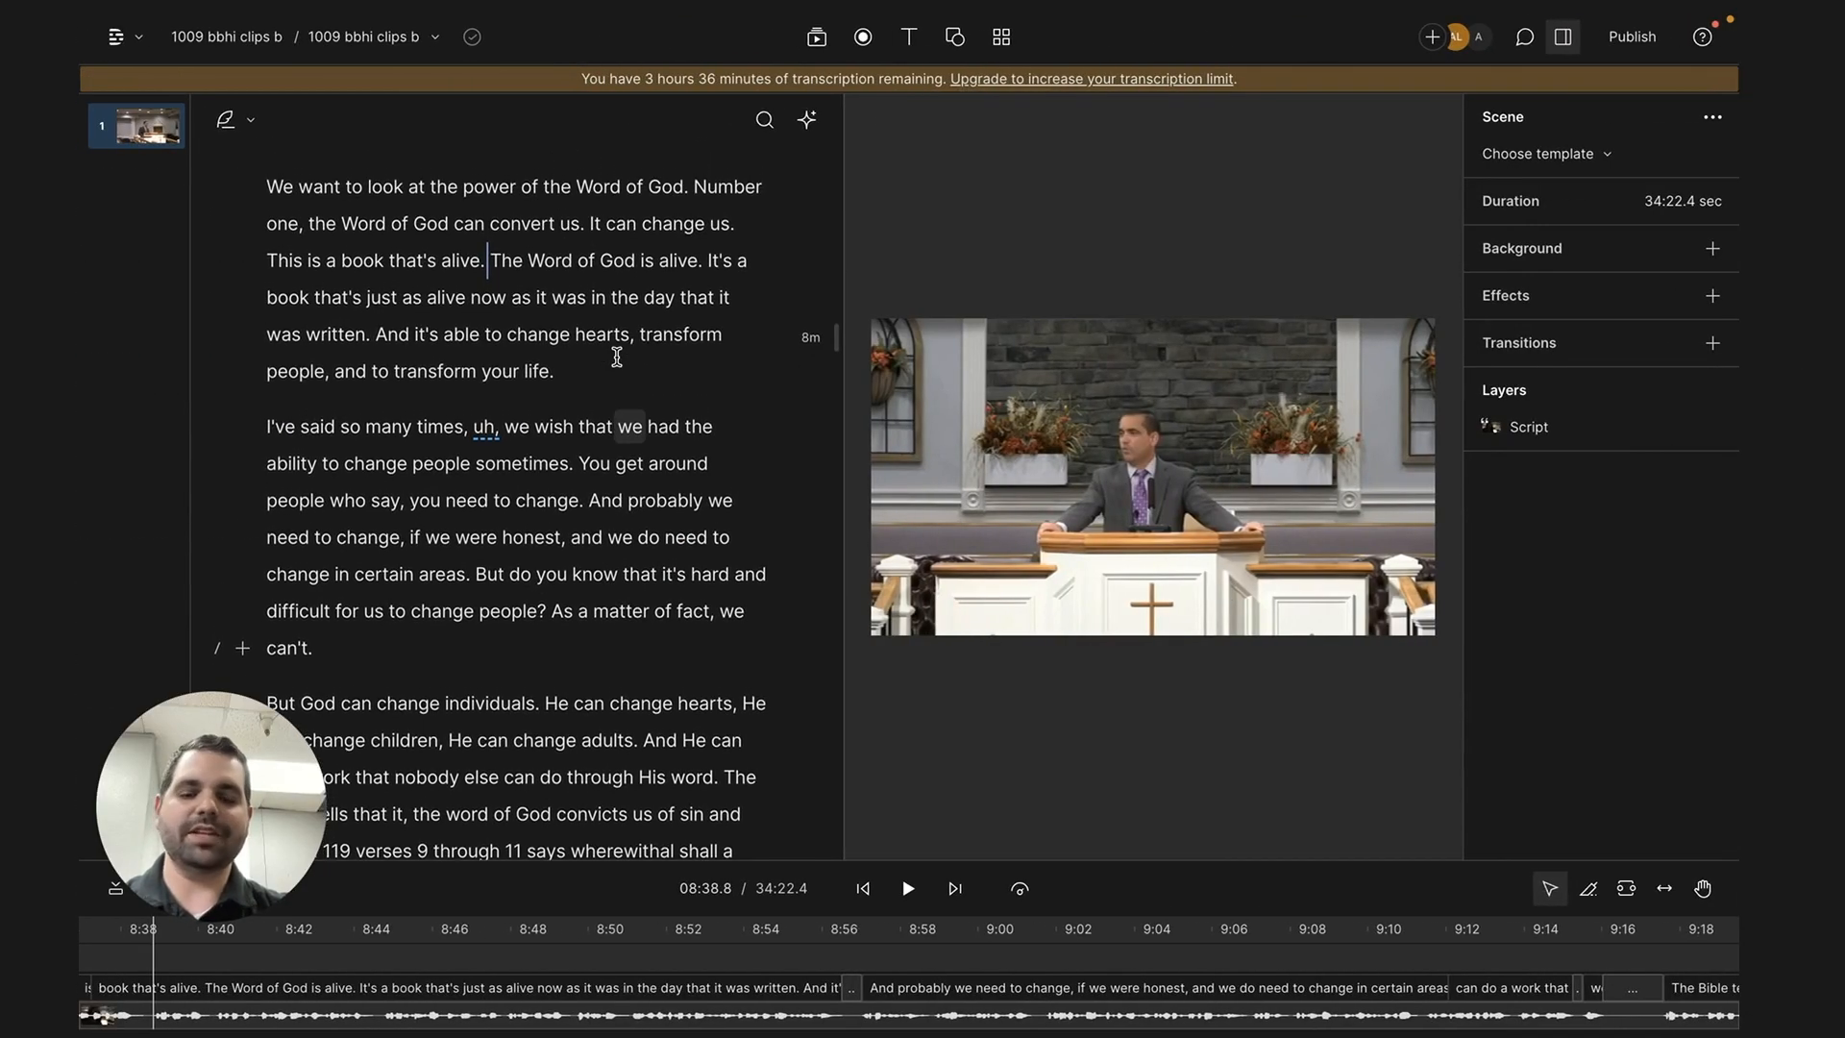
scroll(617, 356, "up", 1)
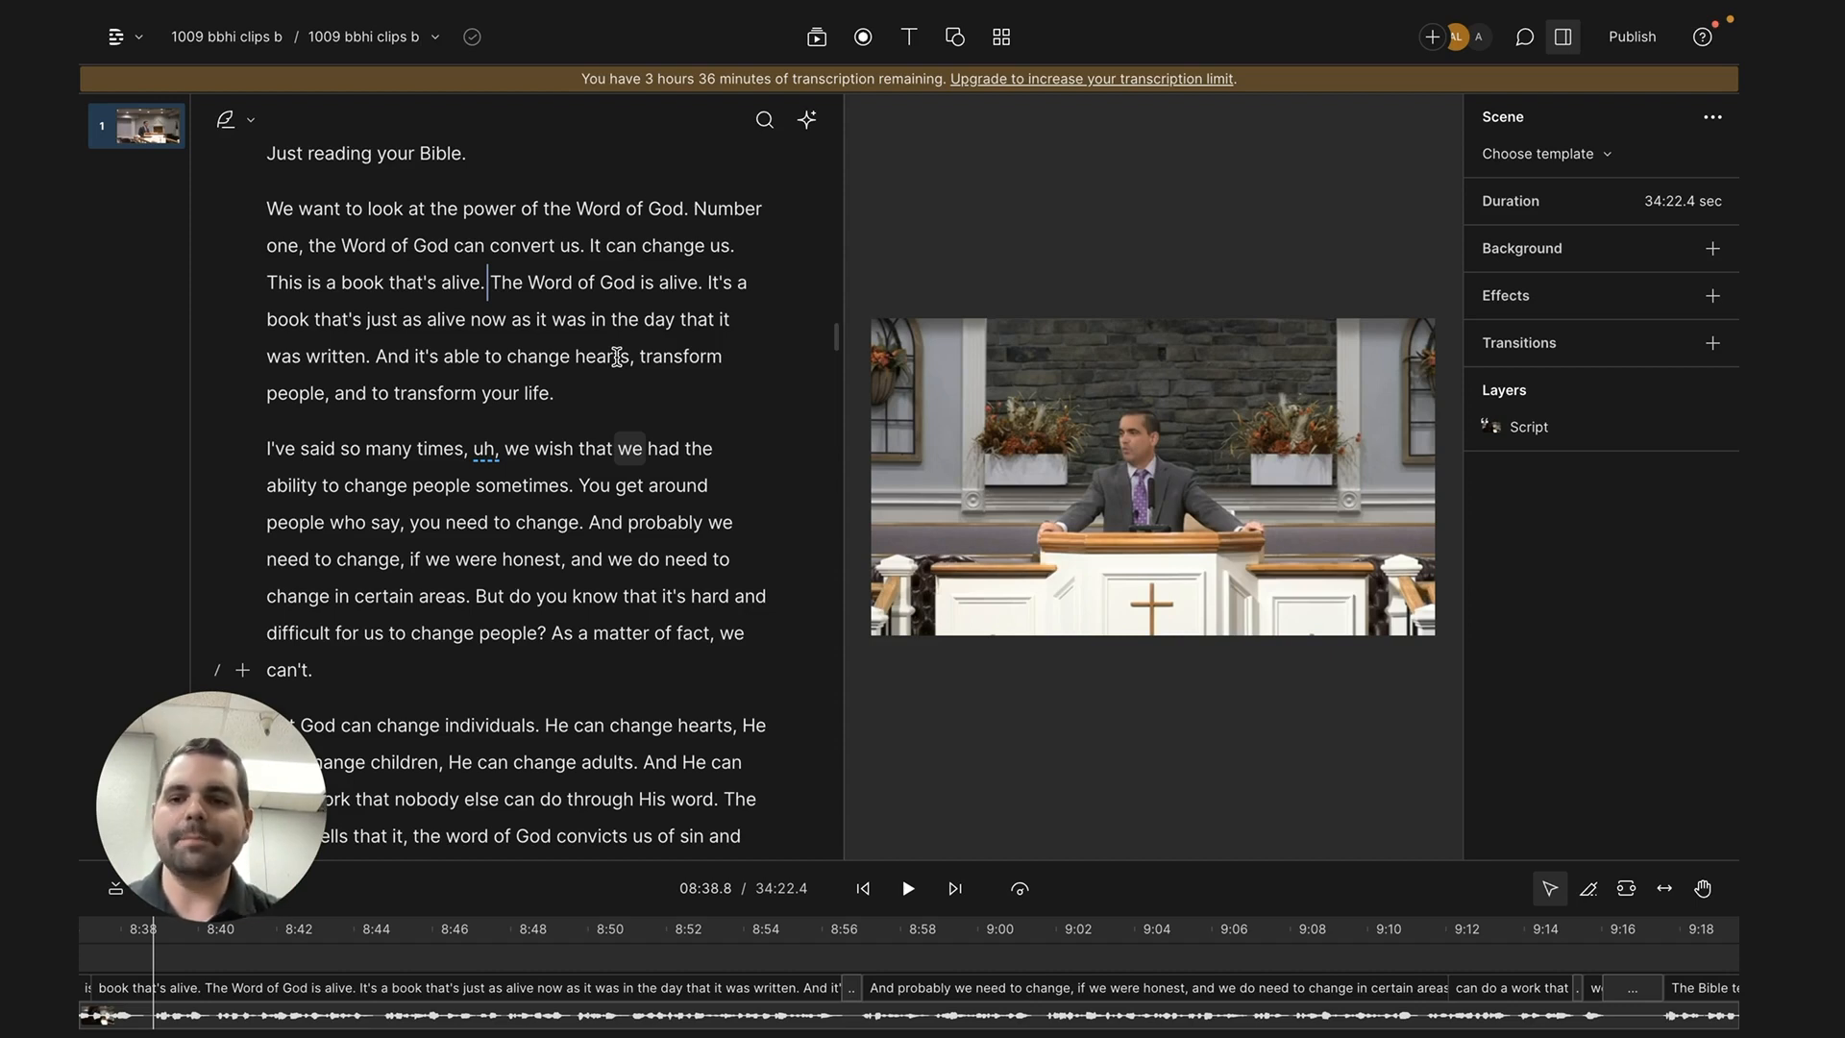
left_click(490, 284)
left_click_drag(492, 285, 719, 803)
left_click(707, 245)
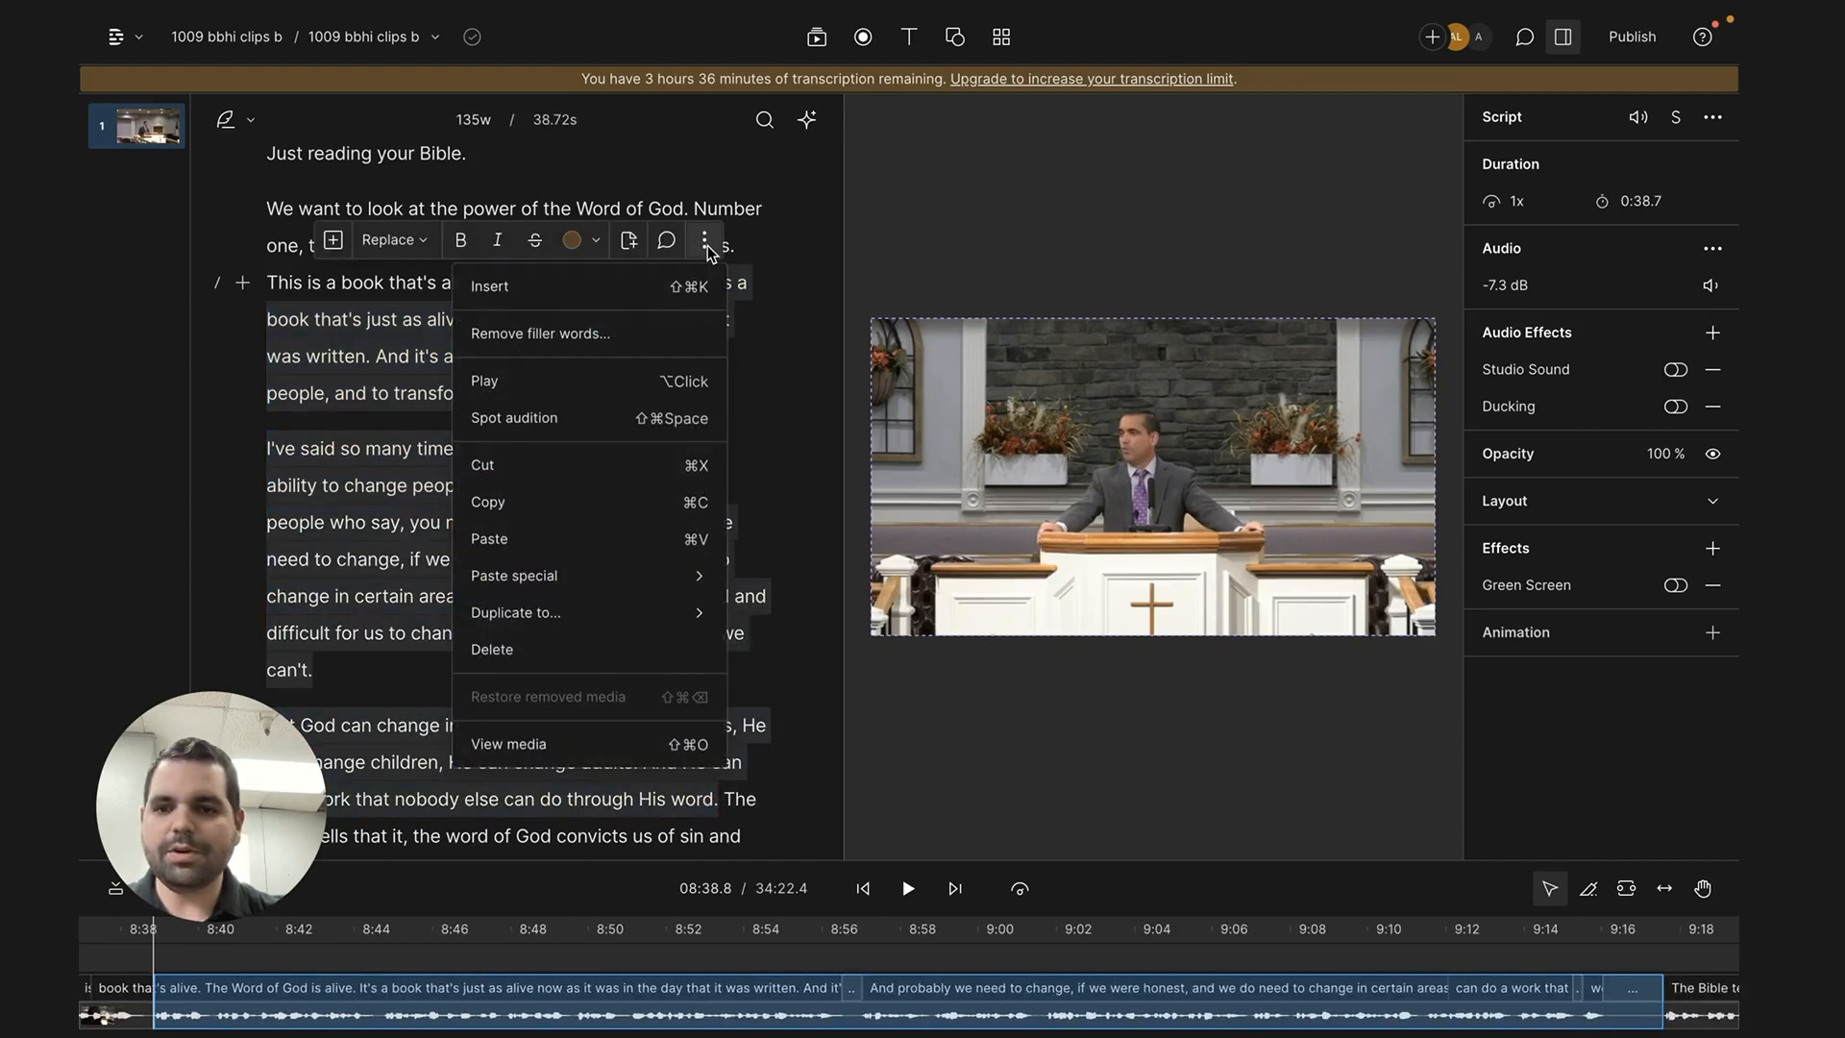
mouse_move(613, 615)
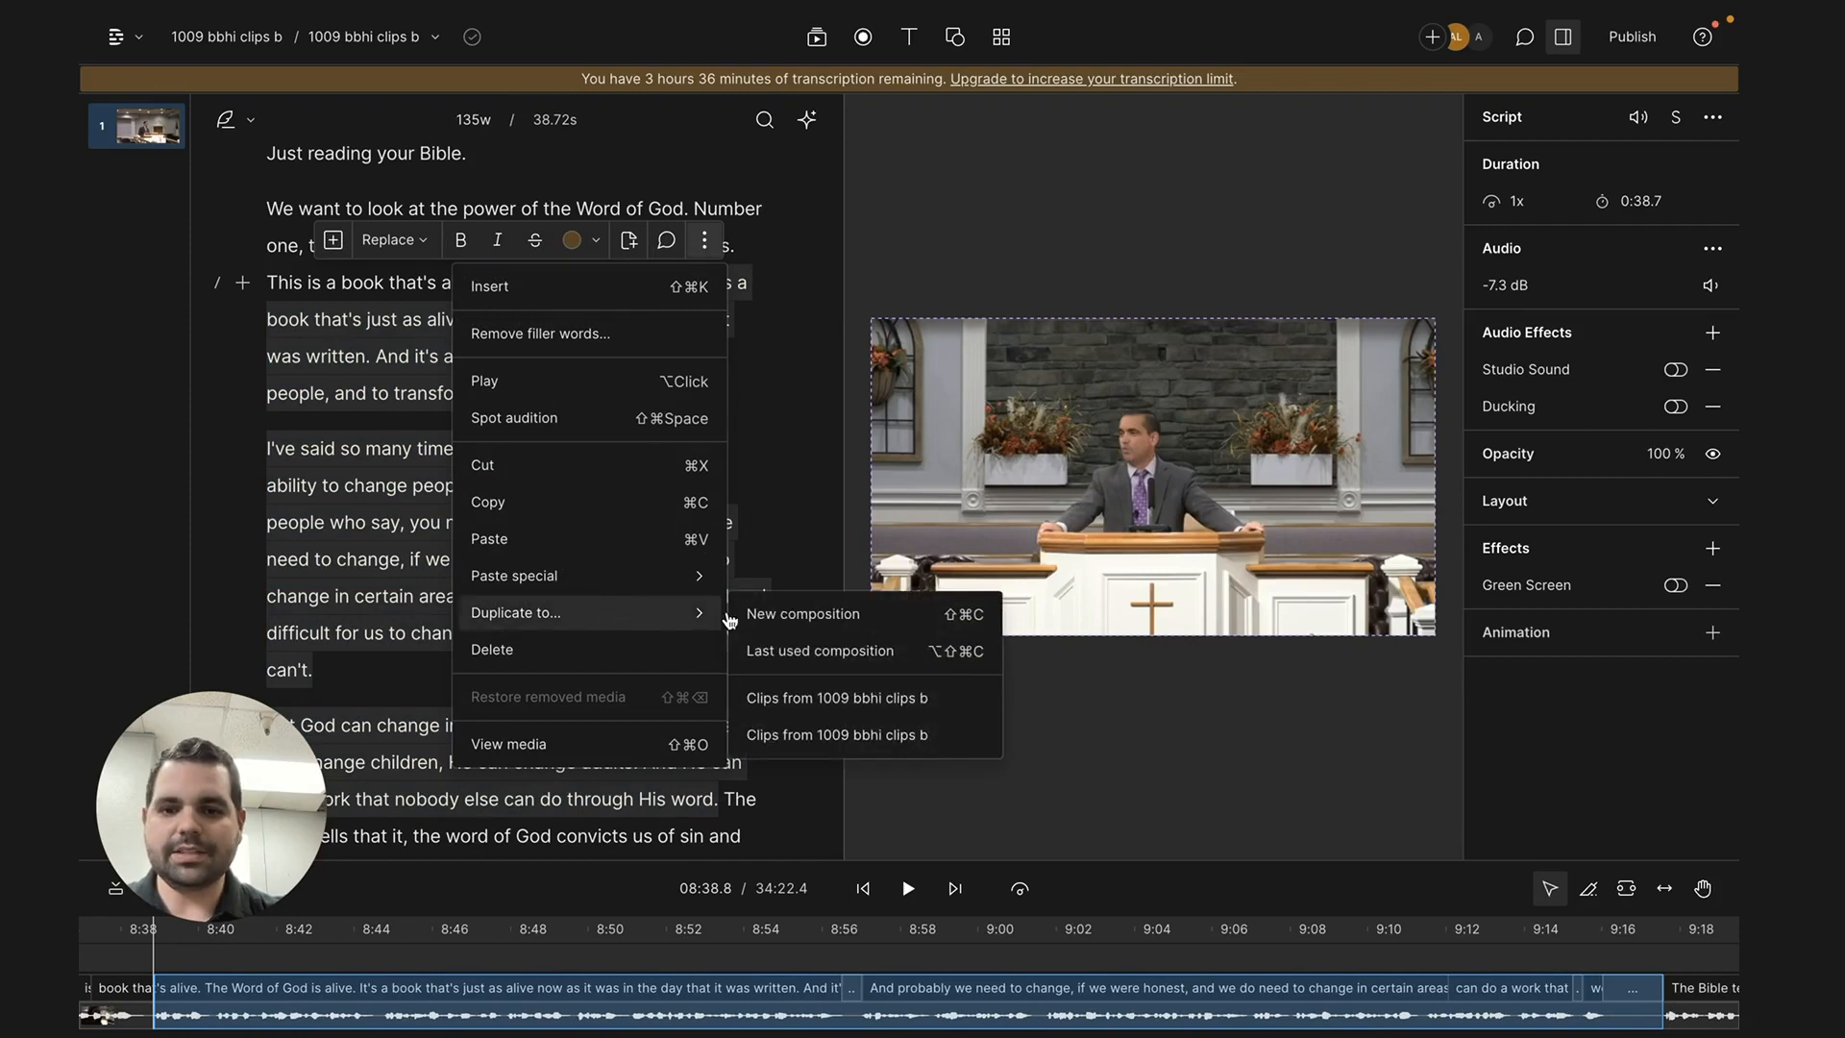
left_click(774, 618)
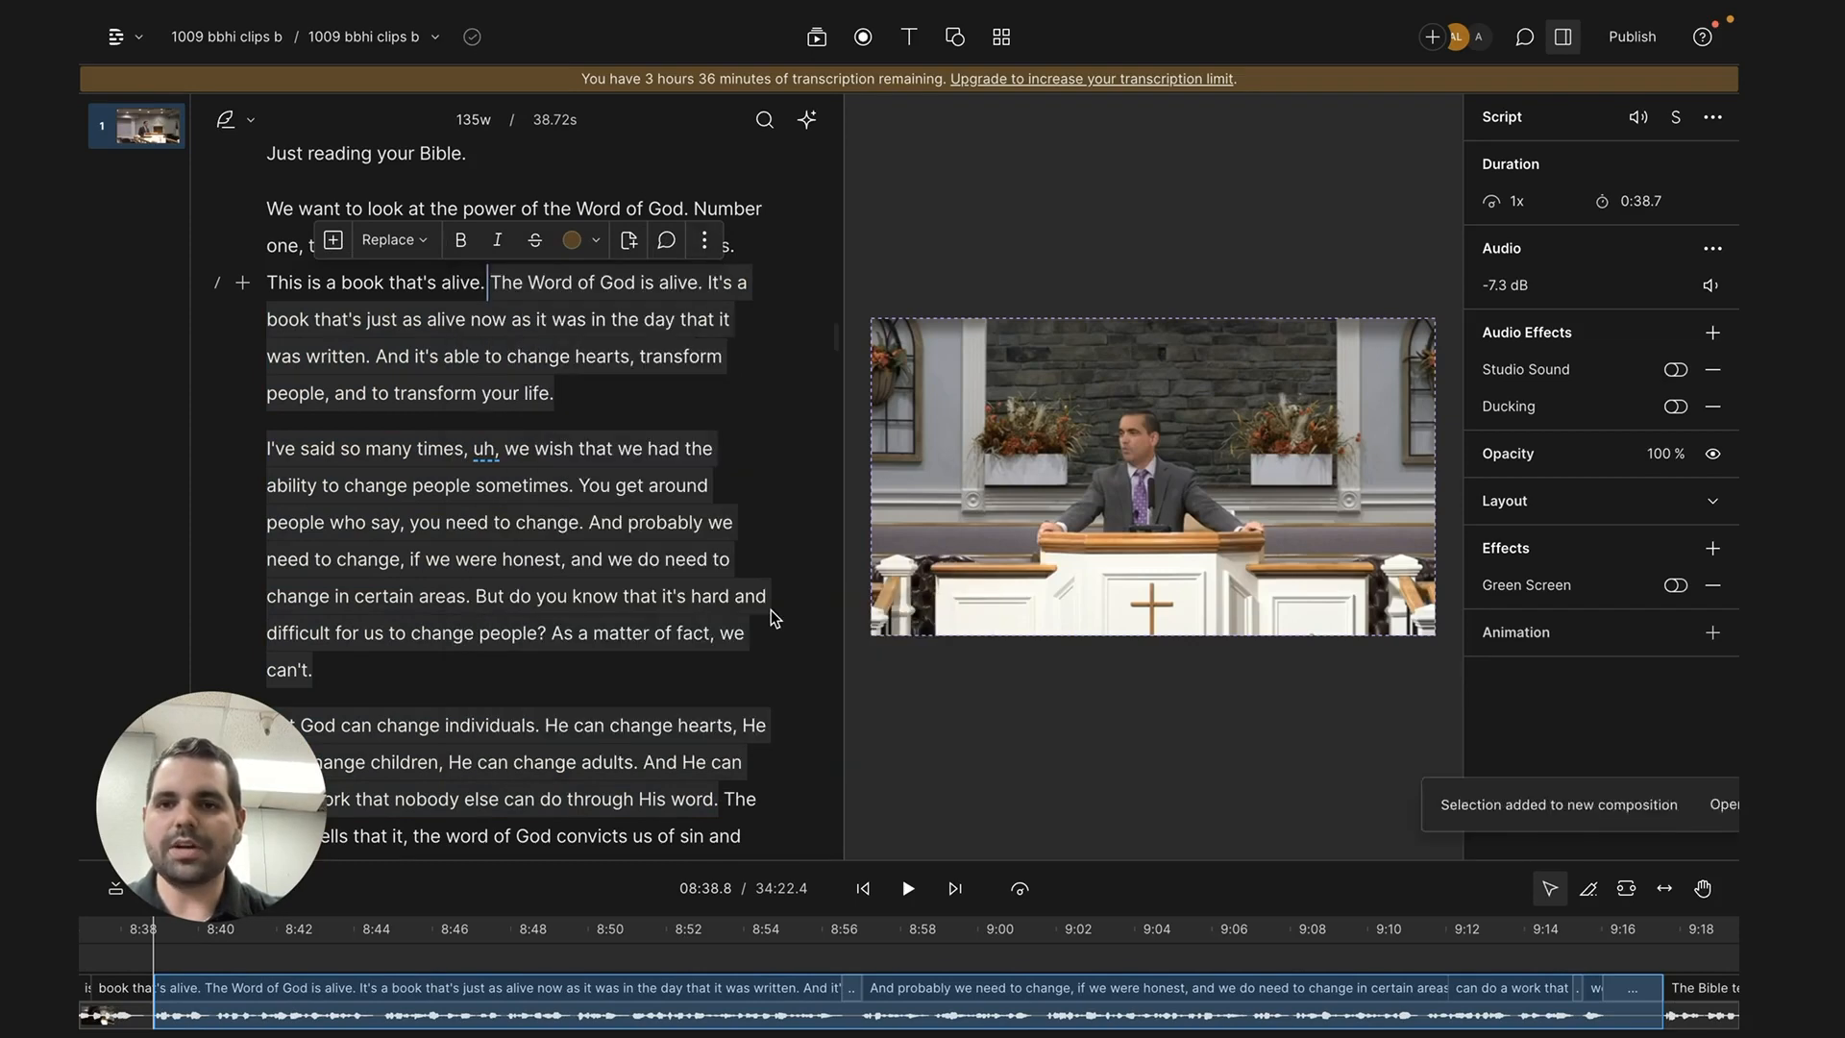
- Open the new composition made from the selection and rename it "test clip"
double_click(408, 207)
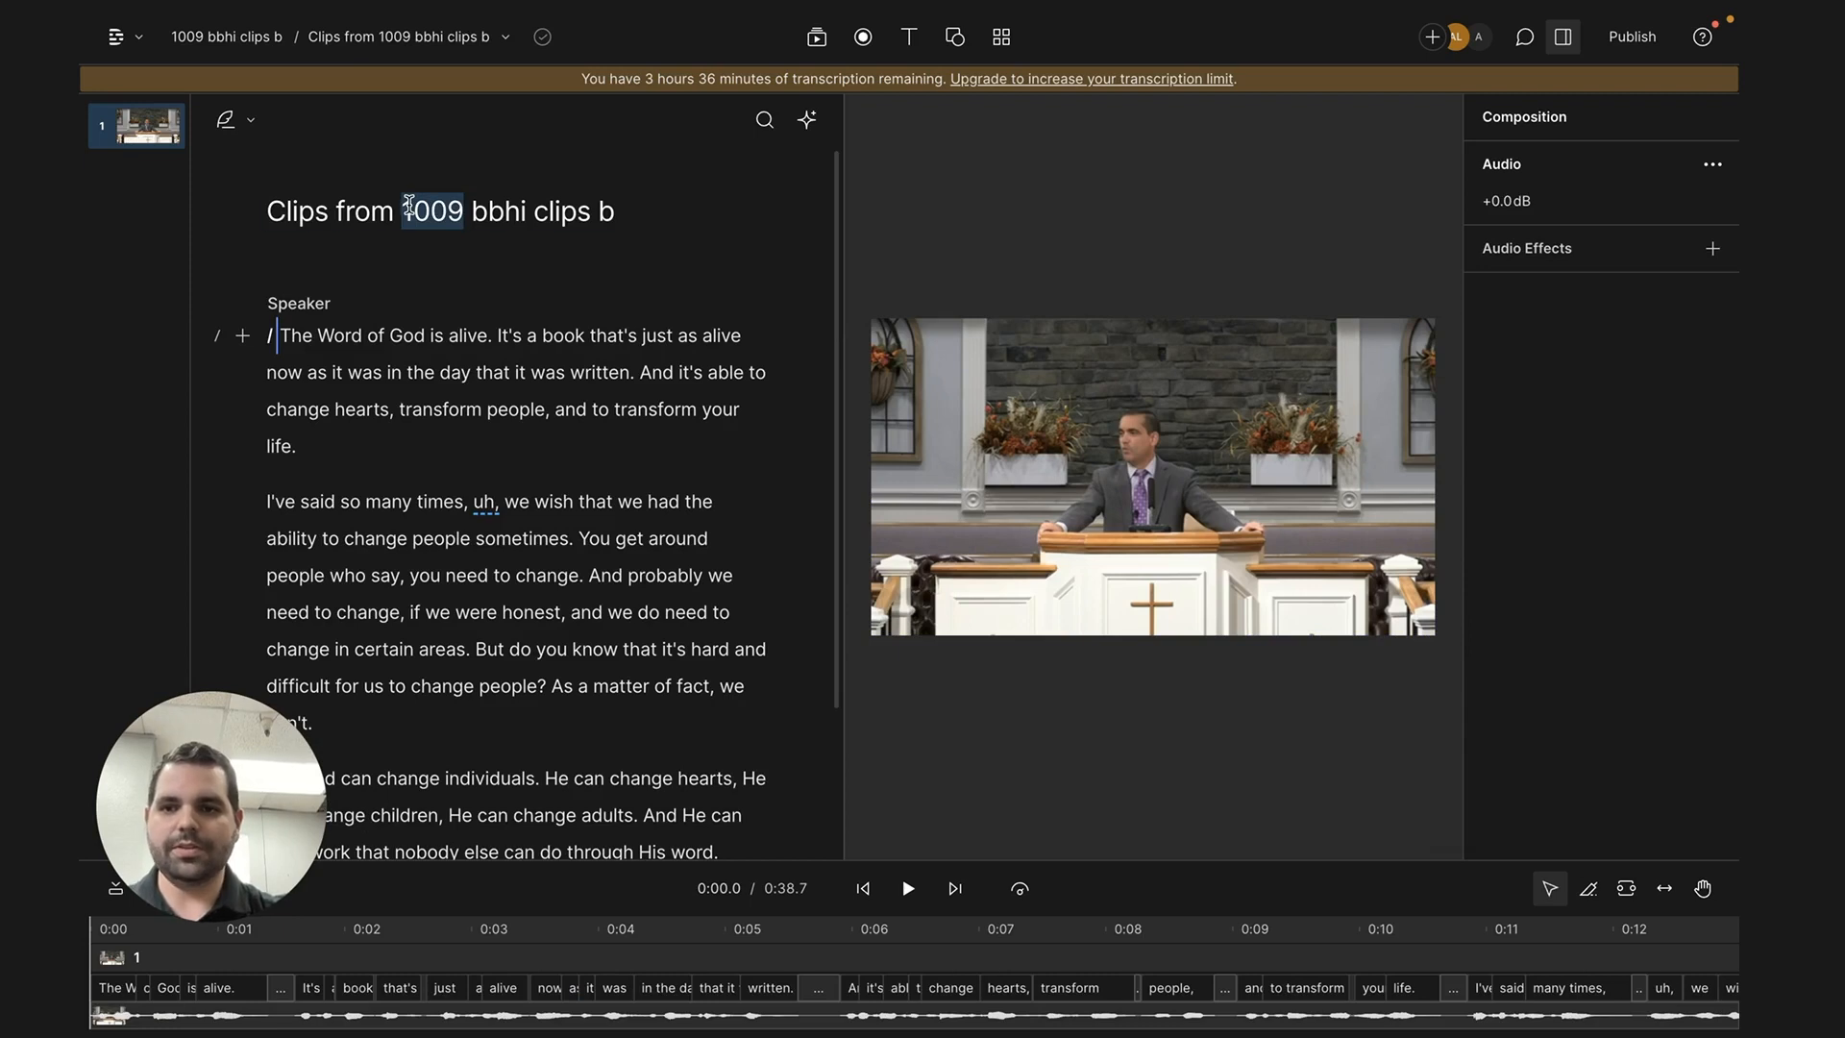
triple_click(408, 207)
type("test clip")
- Try deleting "And probably we need to change," from the second paragraph, and undo the deletion
scroll(434, 510, "down", 2)
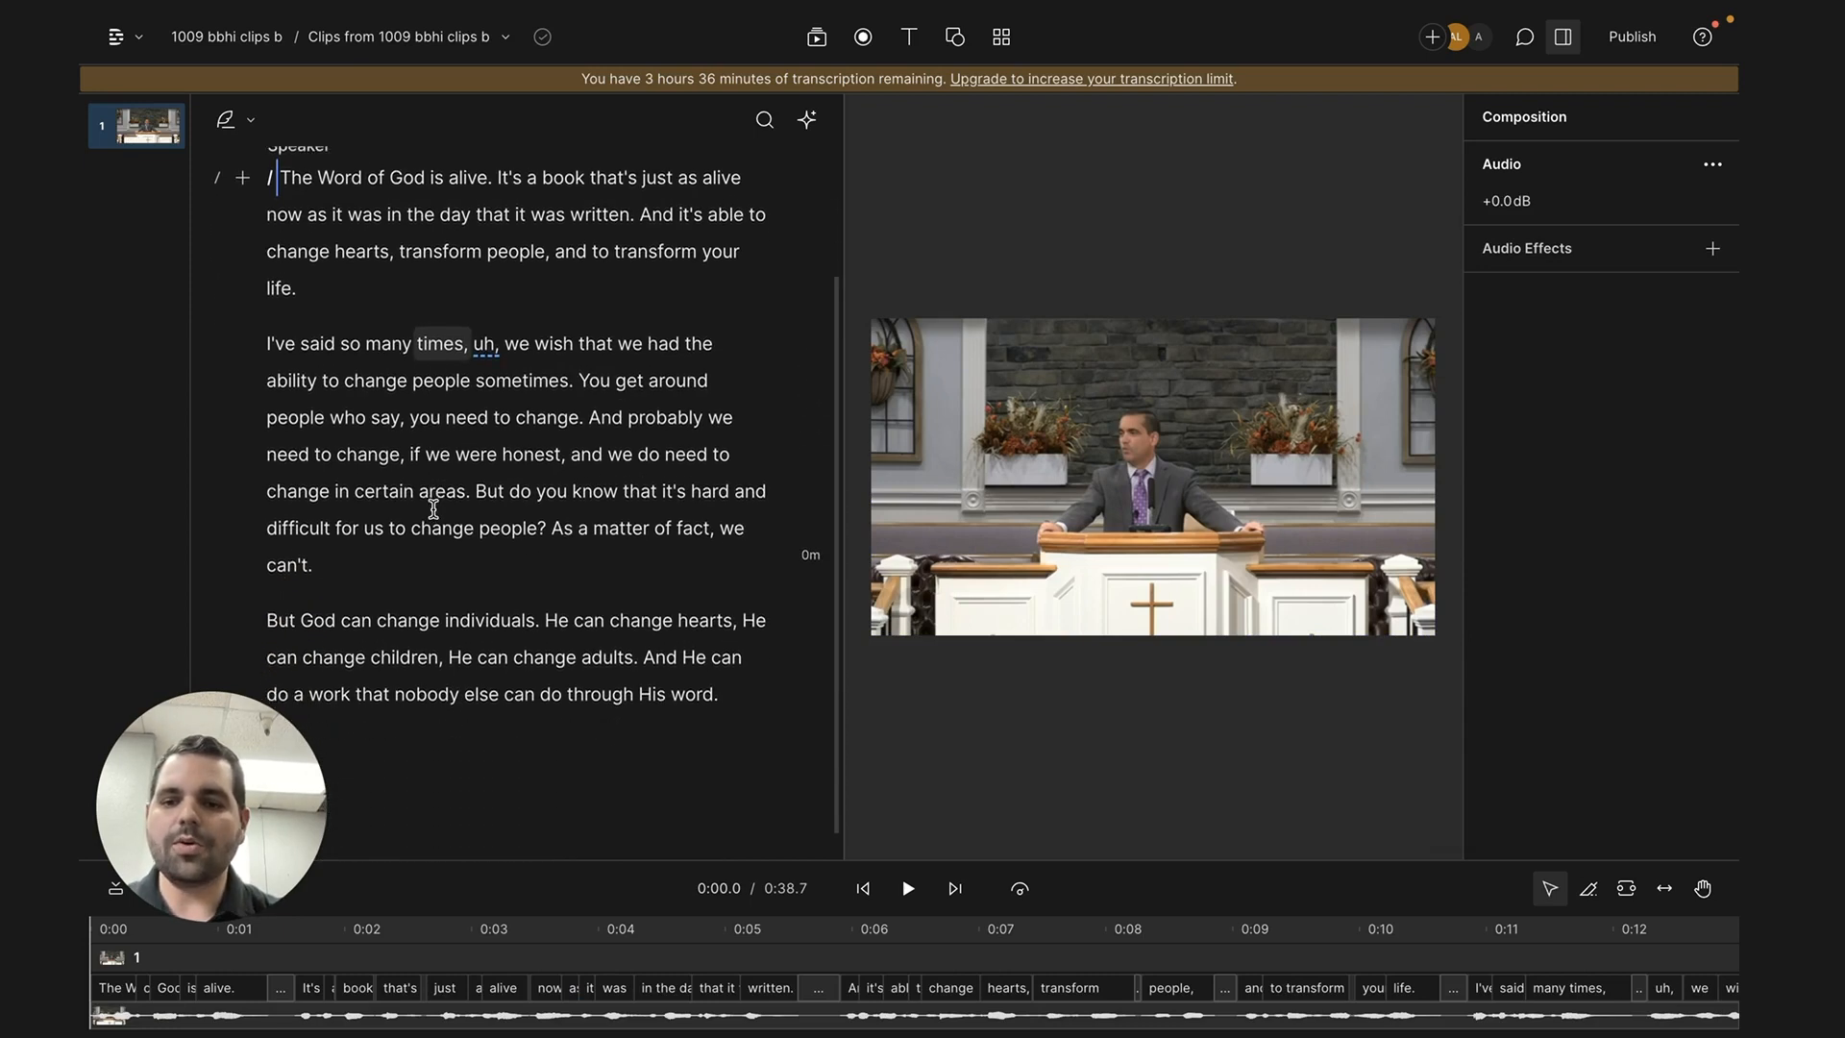
scroll(433, 510, "up", 2)
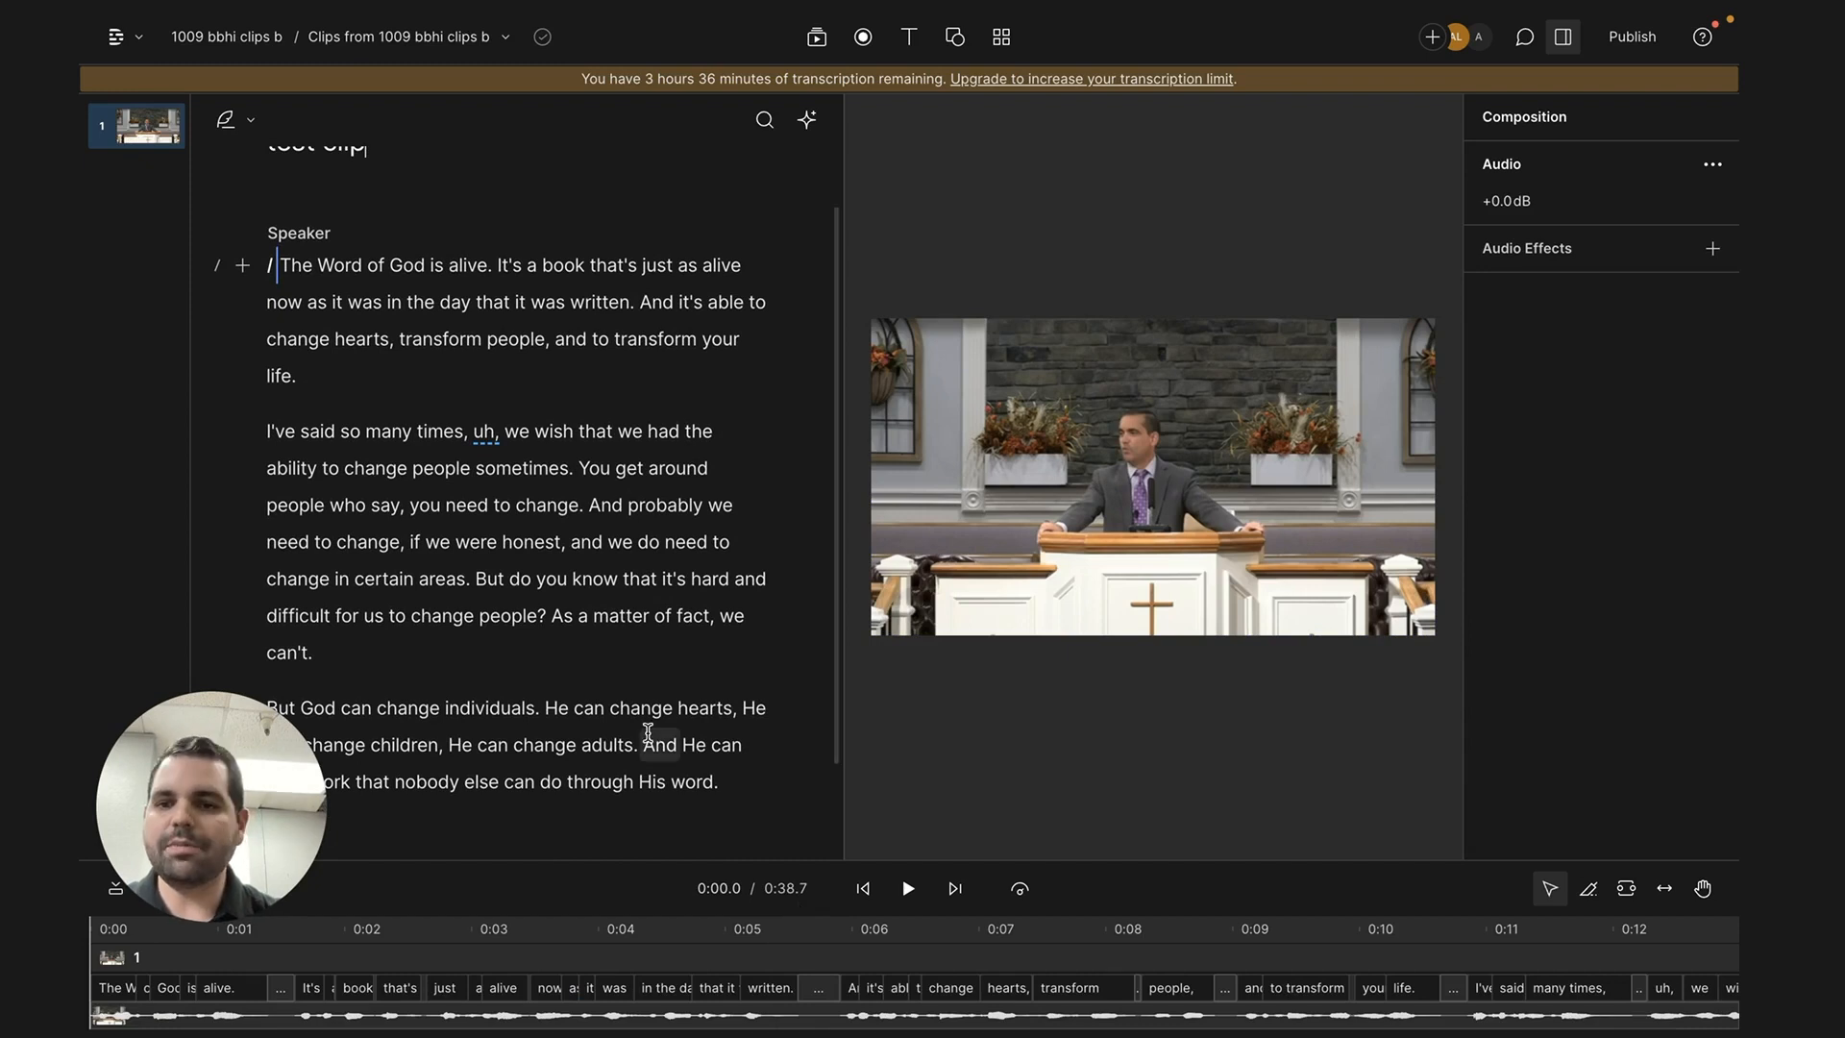
scroll(648, 733, "down", 1)
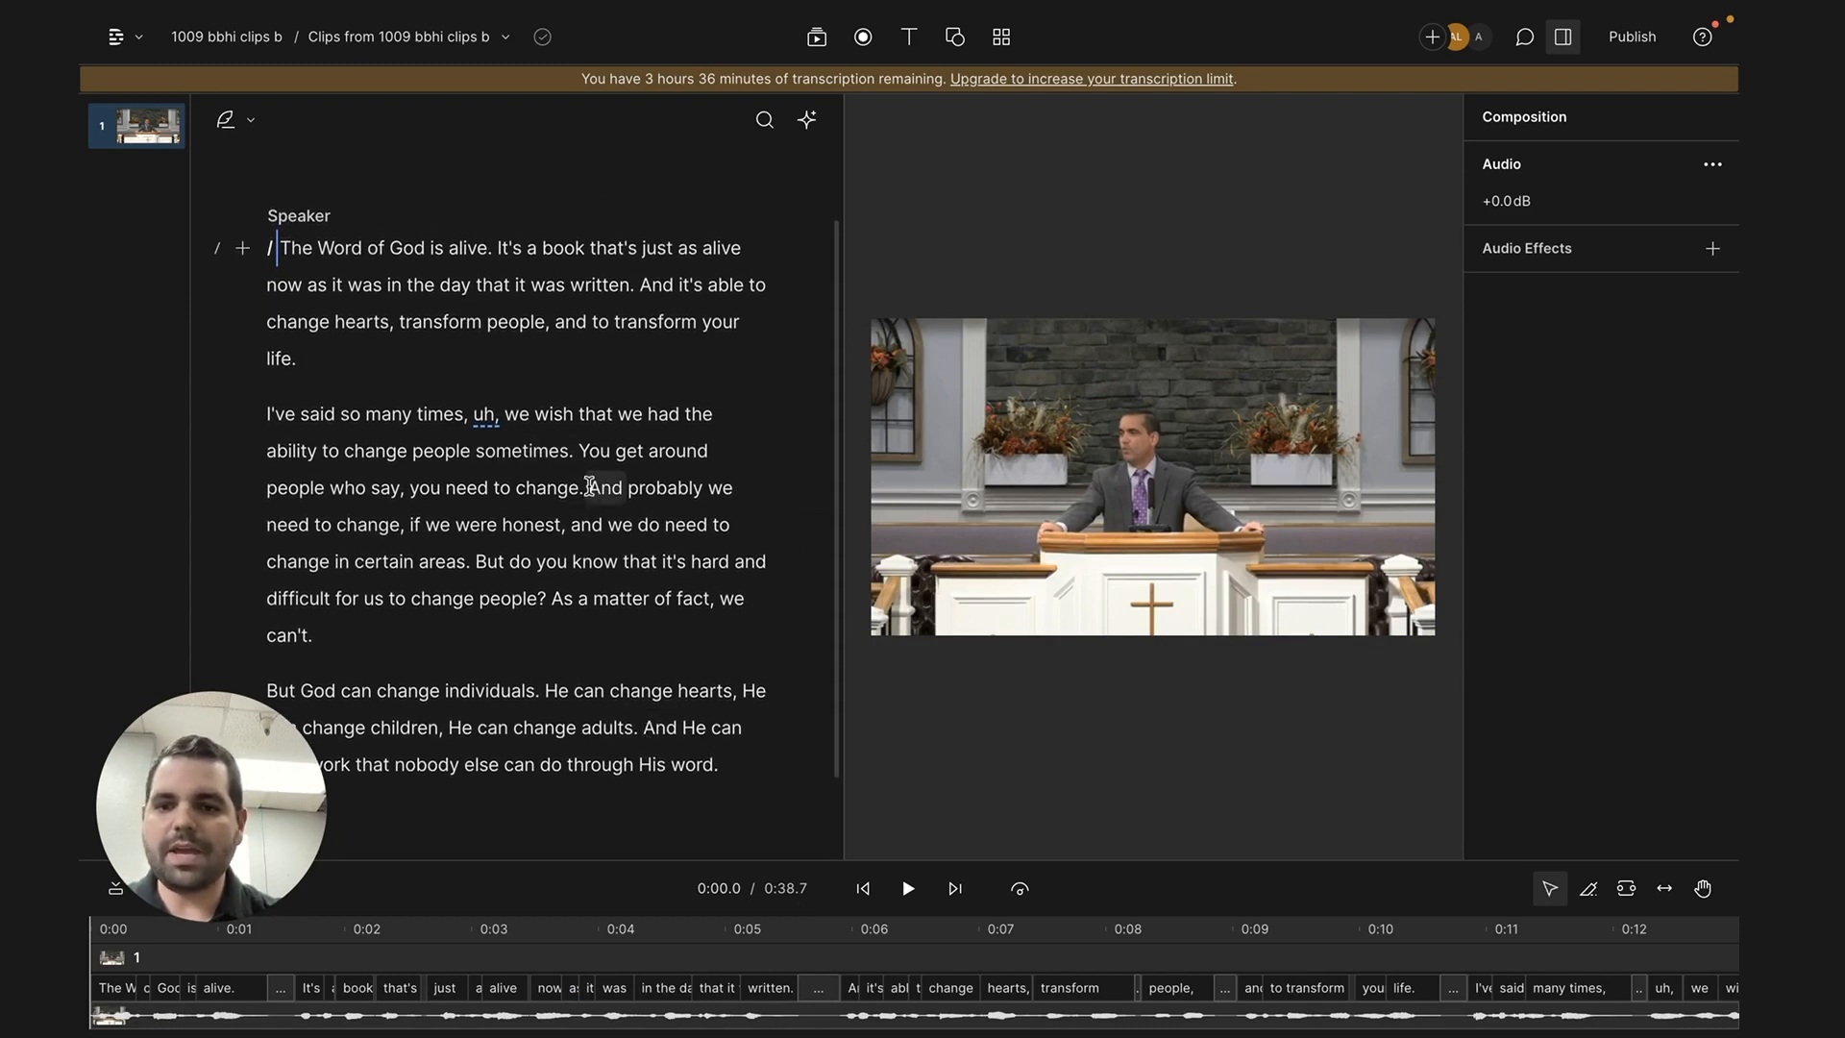
left_click_drag(586, 488, 406, 530)
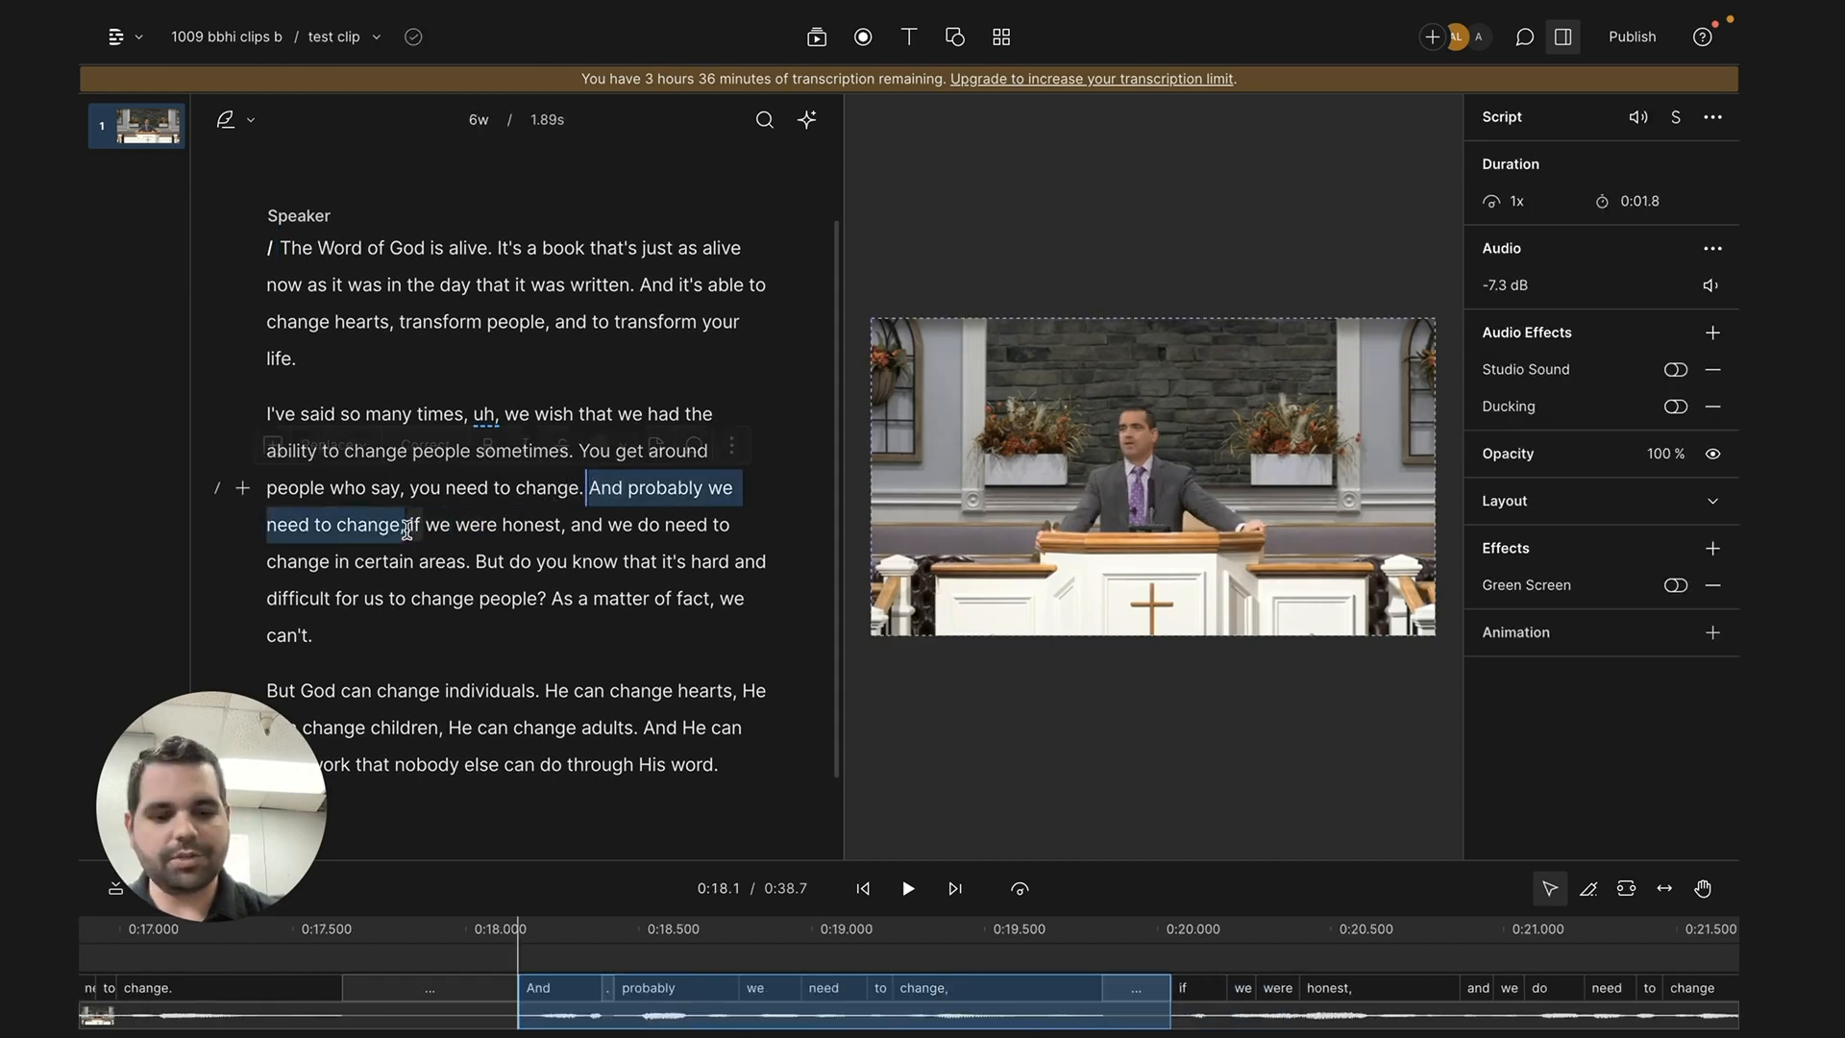
key("BackSpace")
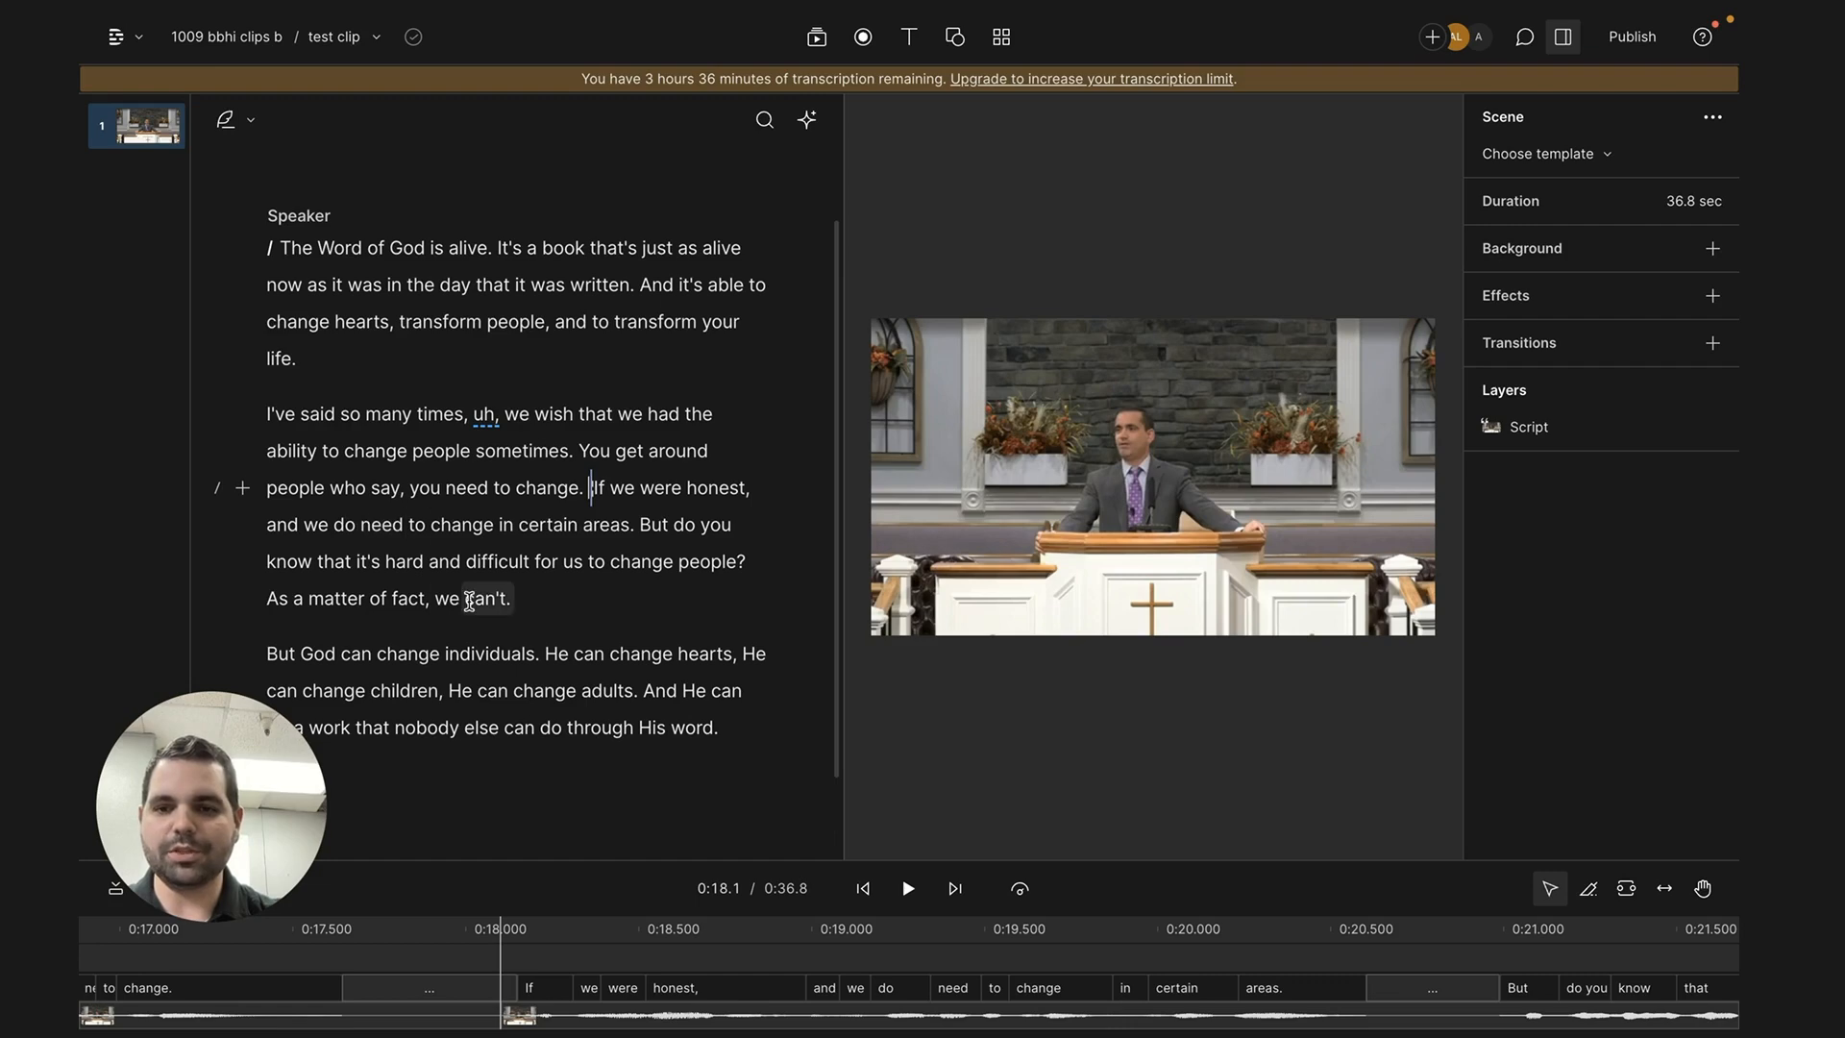
key("ctrl+z")
key("Escape")
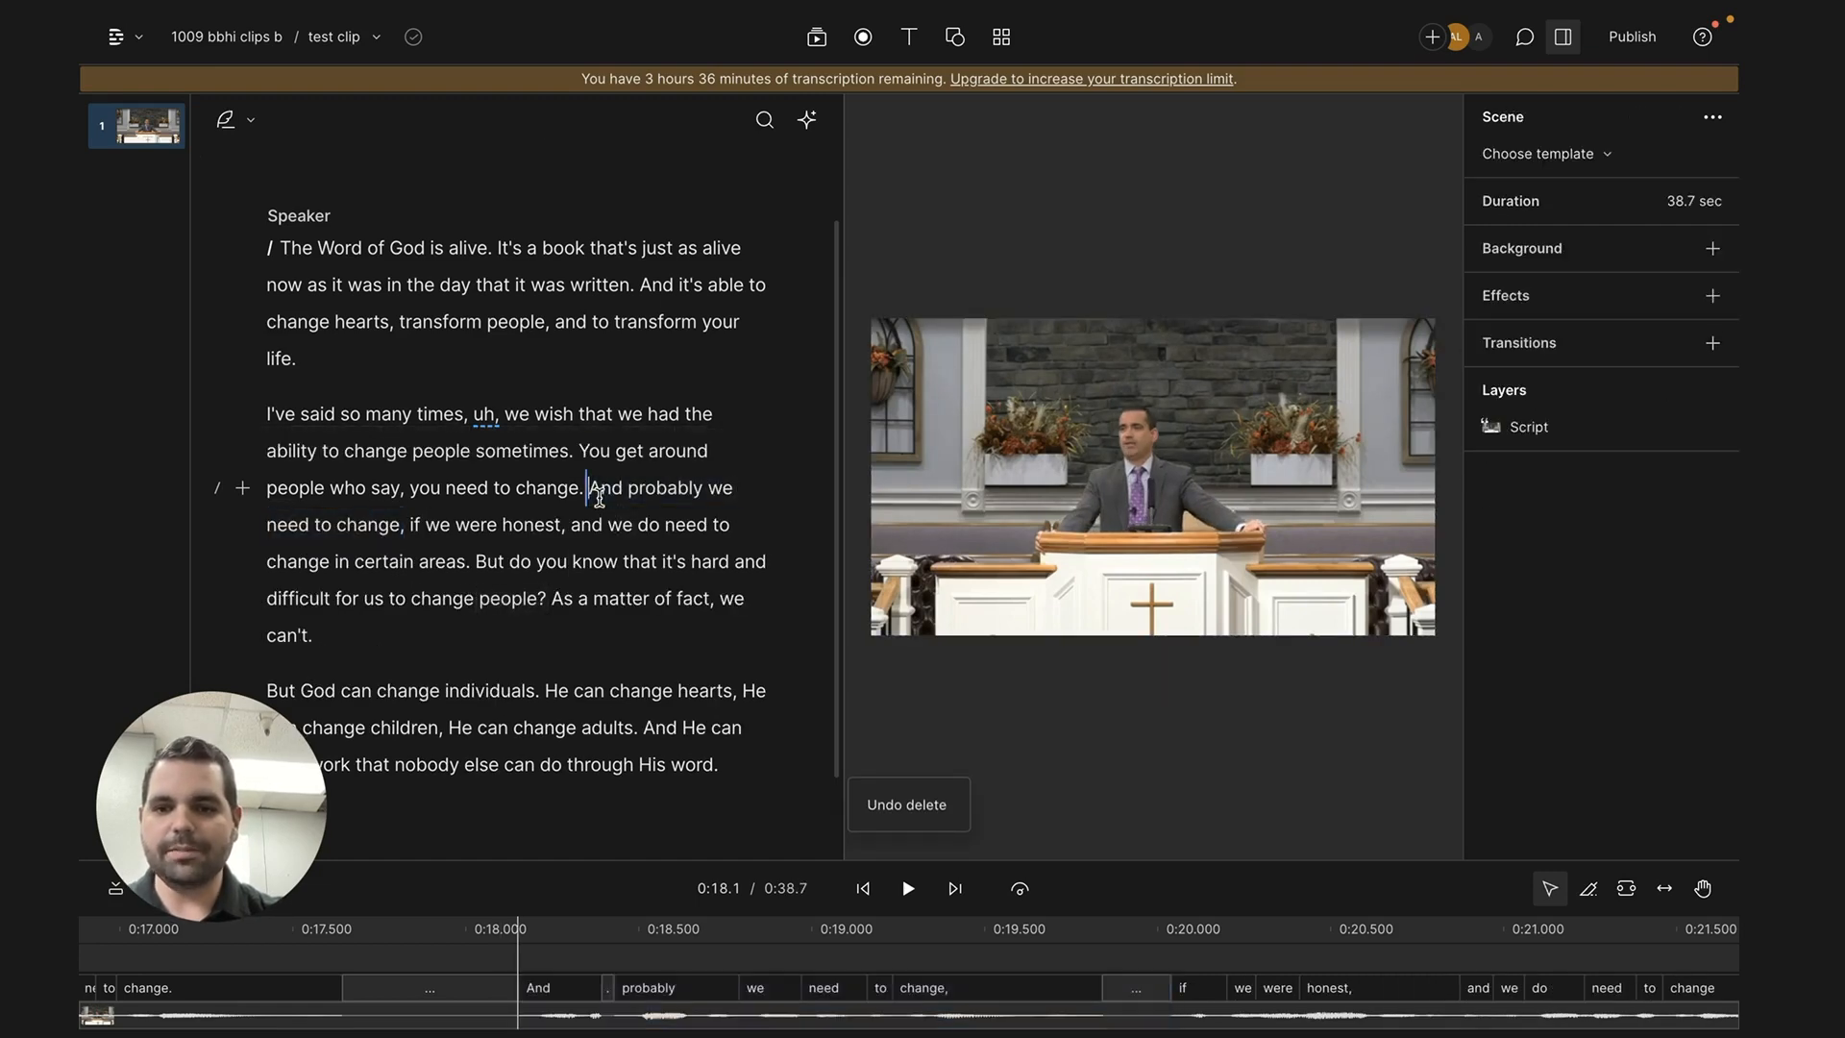
- Compare playback with and without the phrase "And probably we need to change," and restore the phrase
left_click(909, 889)
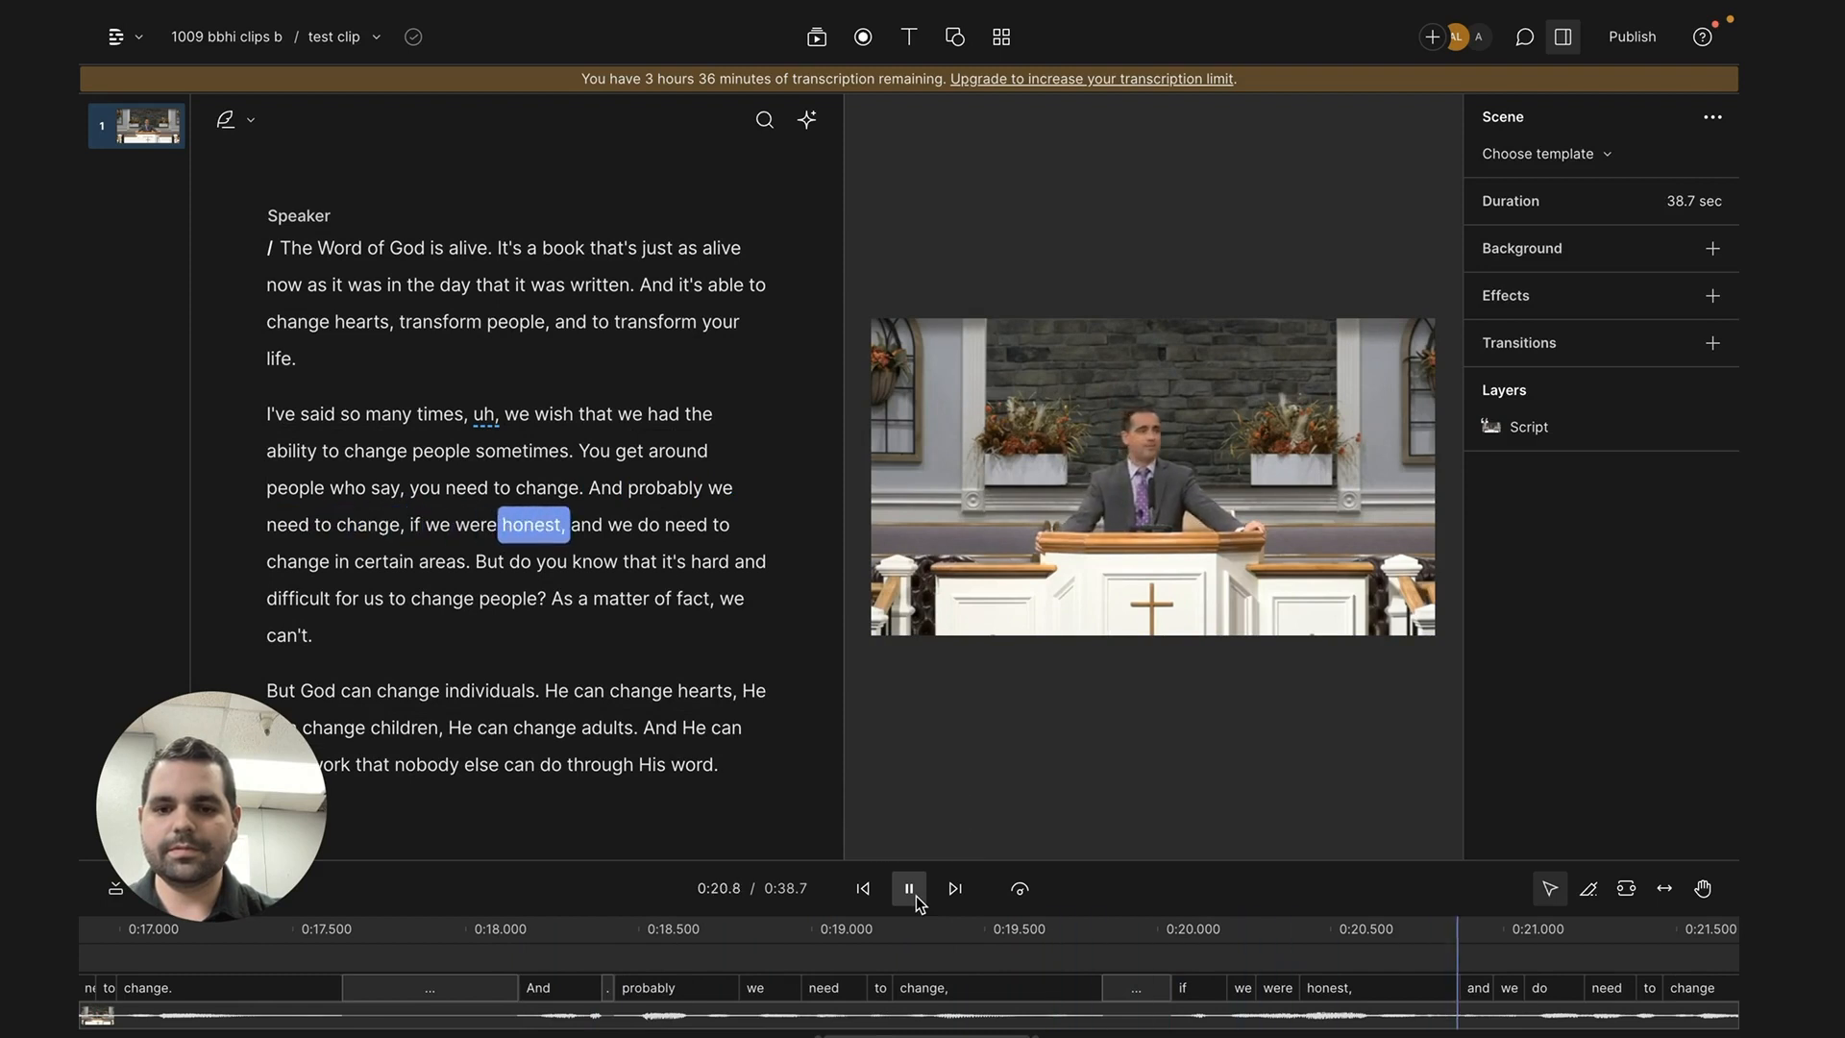
left_click(909, 889)
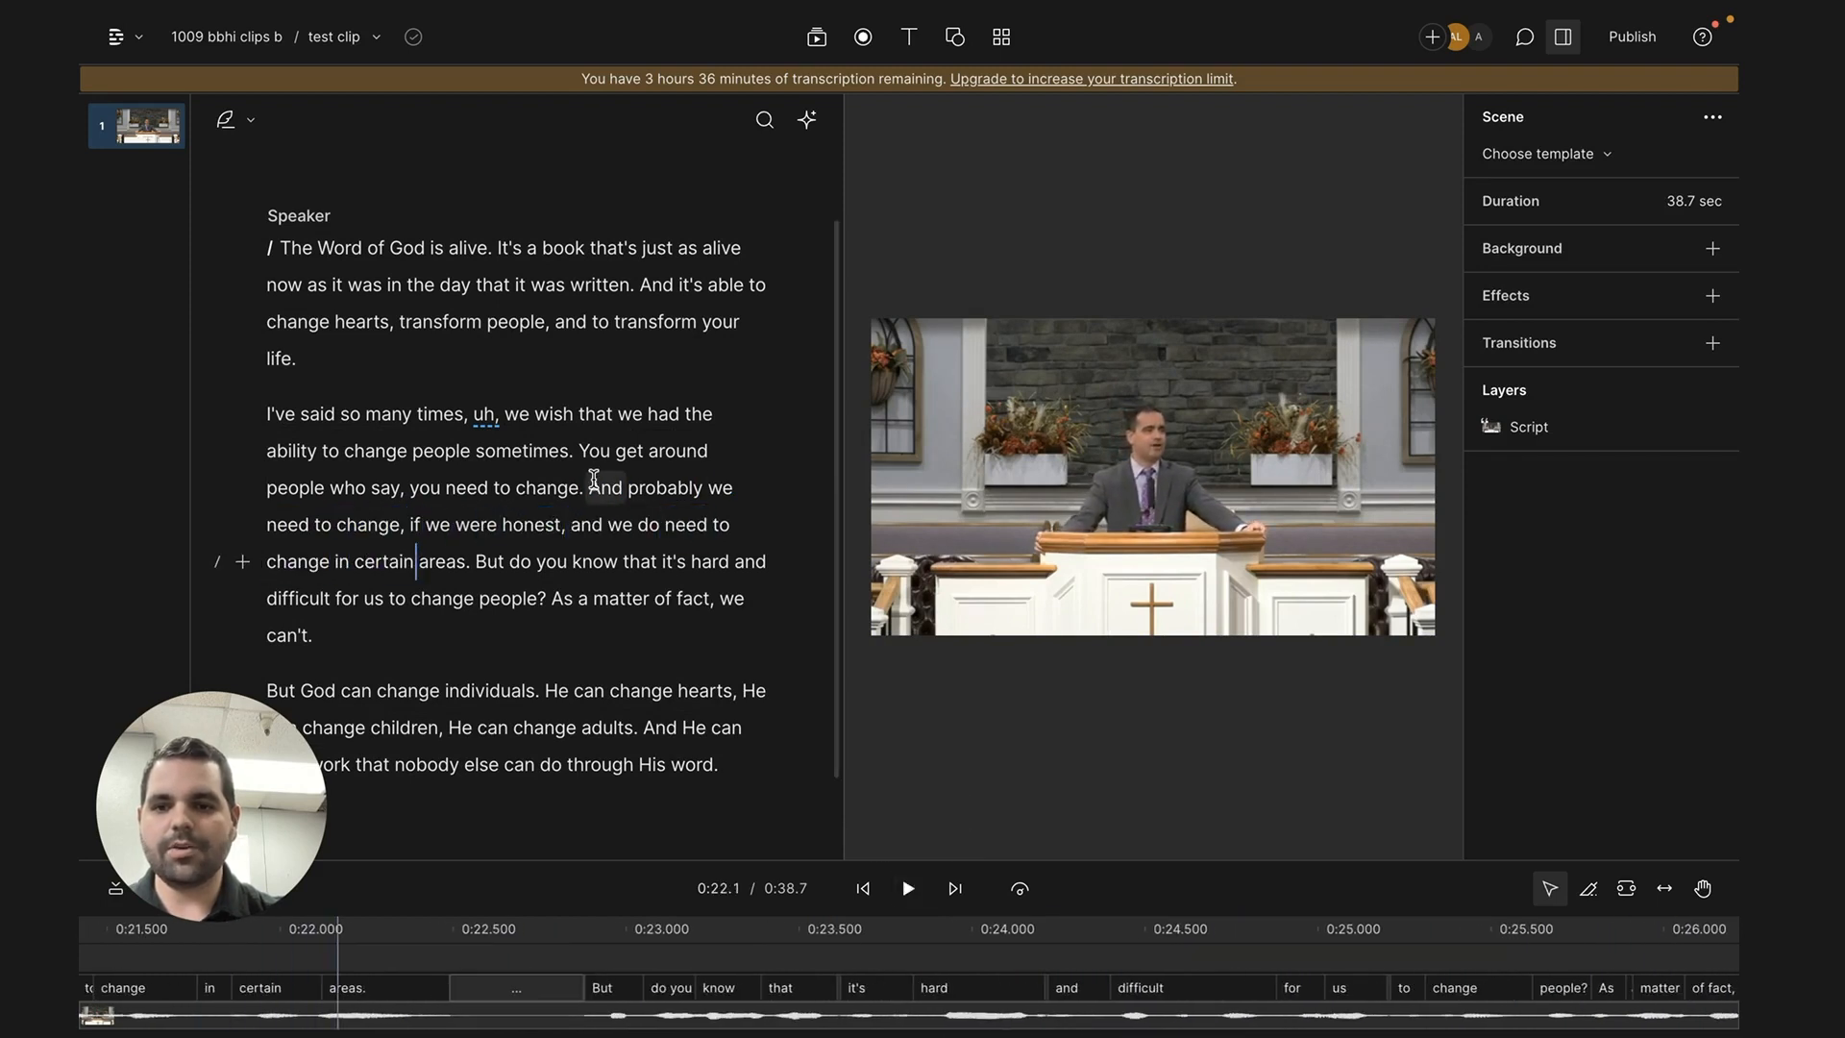
left_click_drag(590, 487, 413, 526)
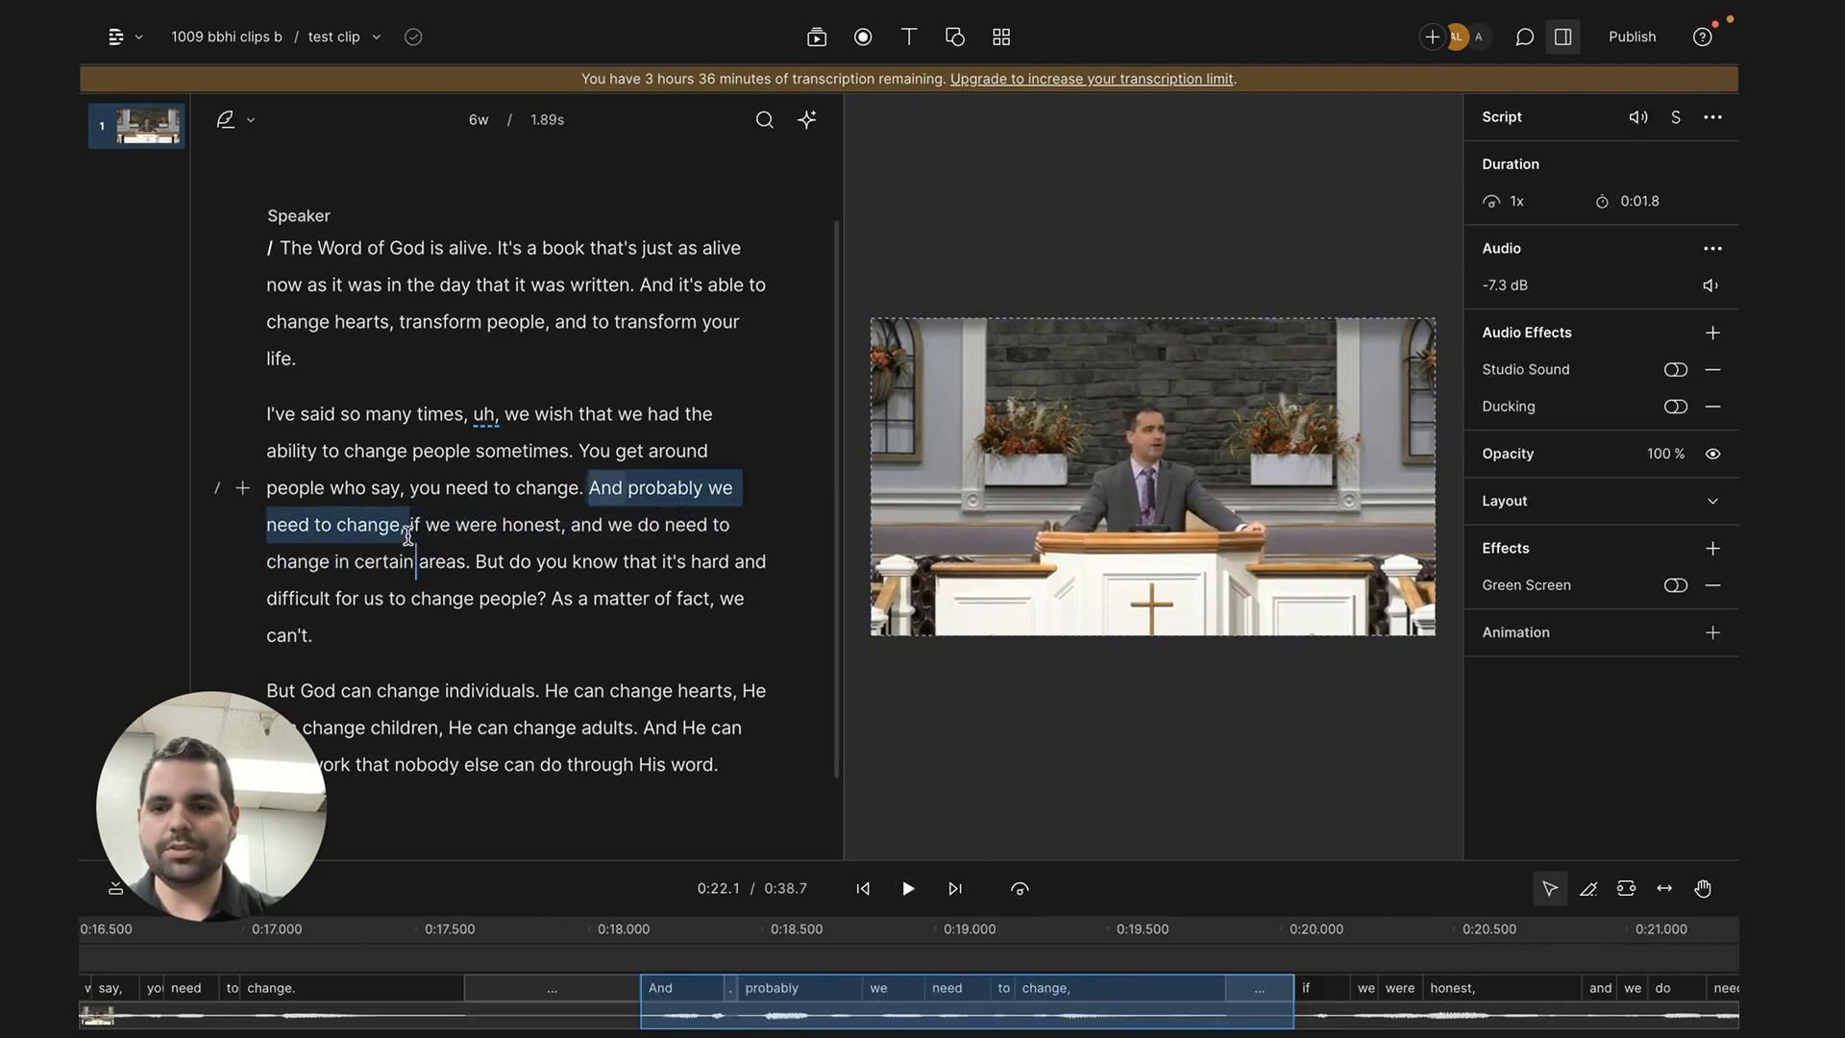
key("BackSpace")
left_click(410, 489)
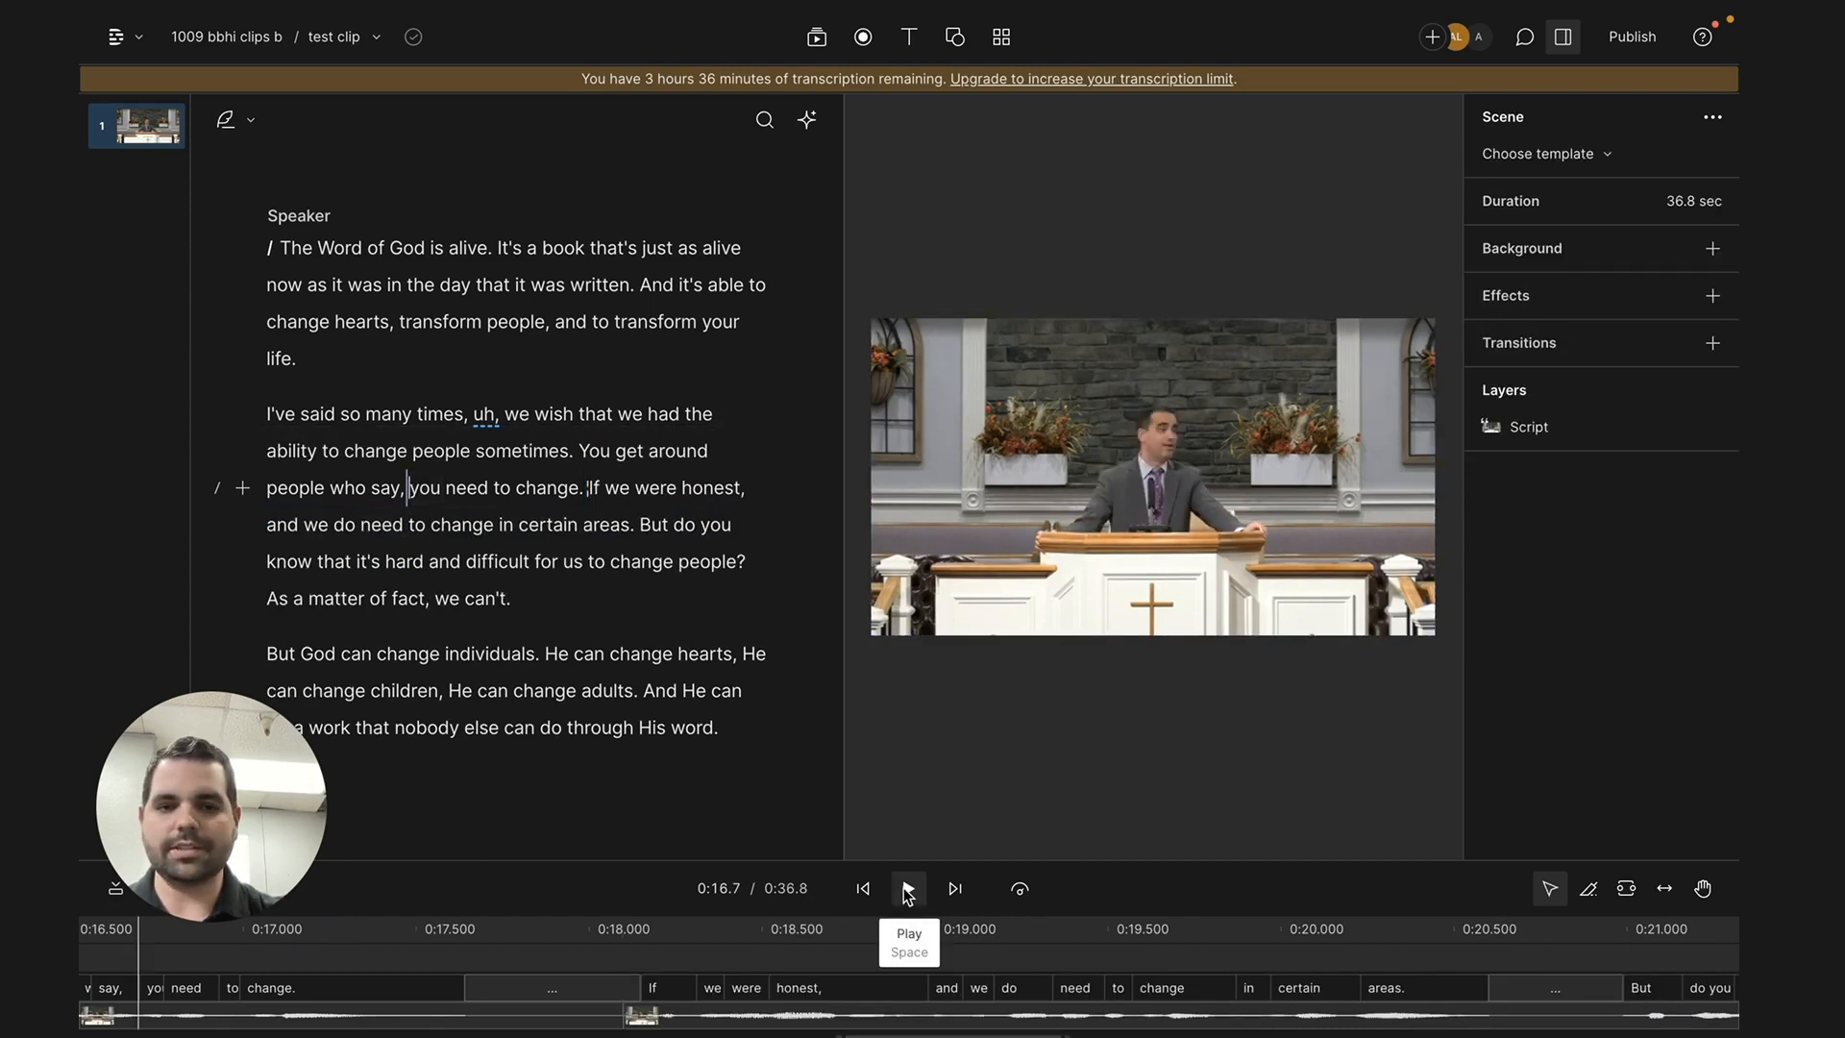
left_click(907, 891)
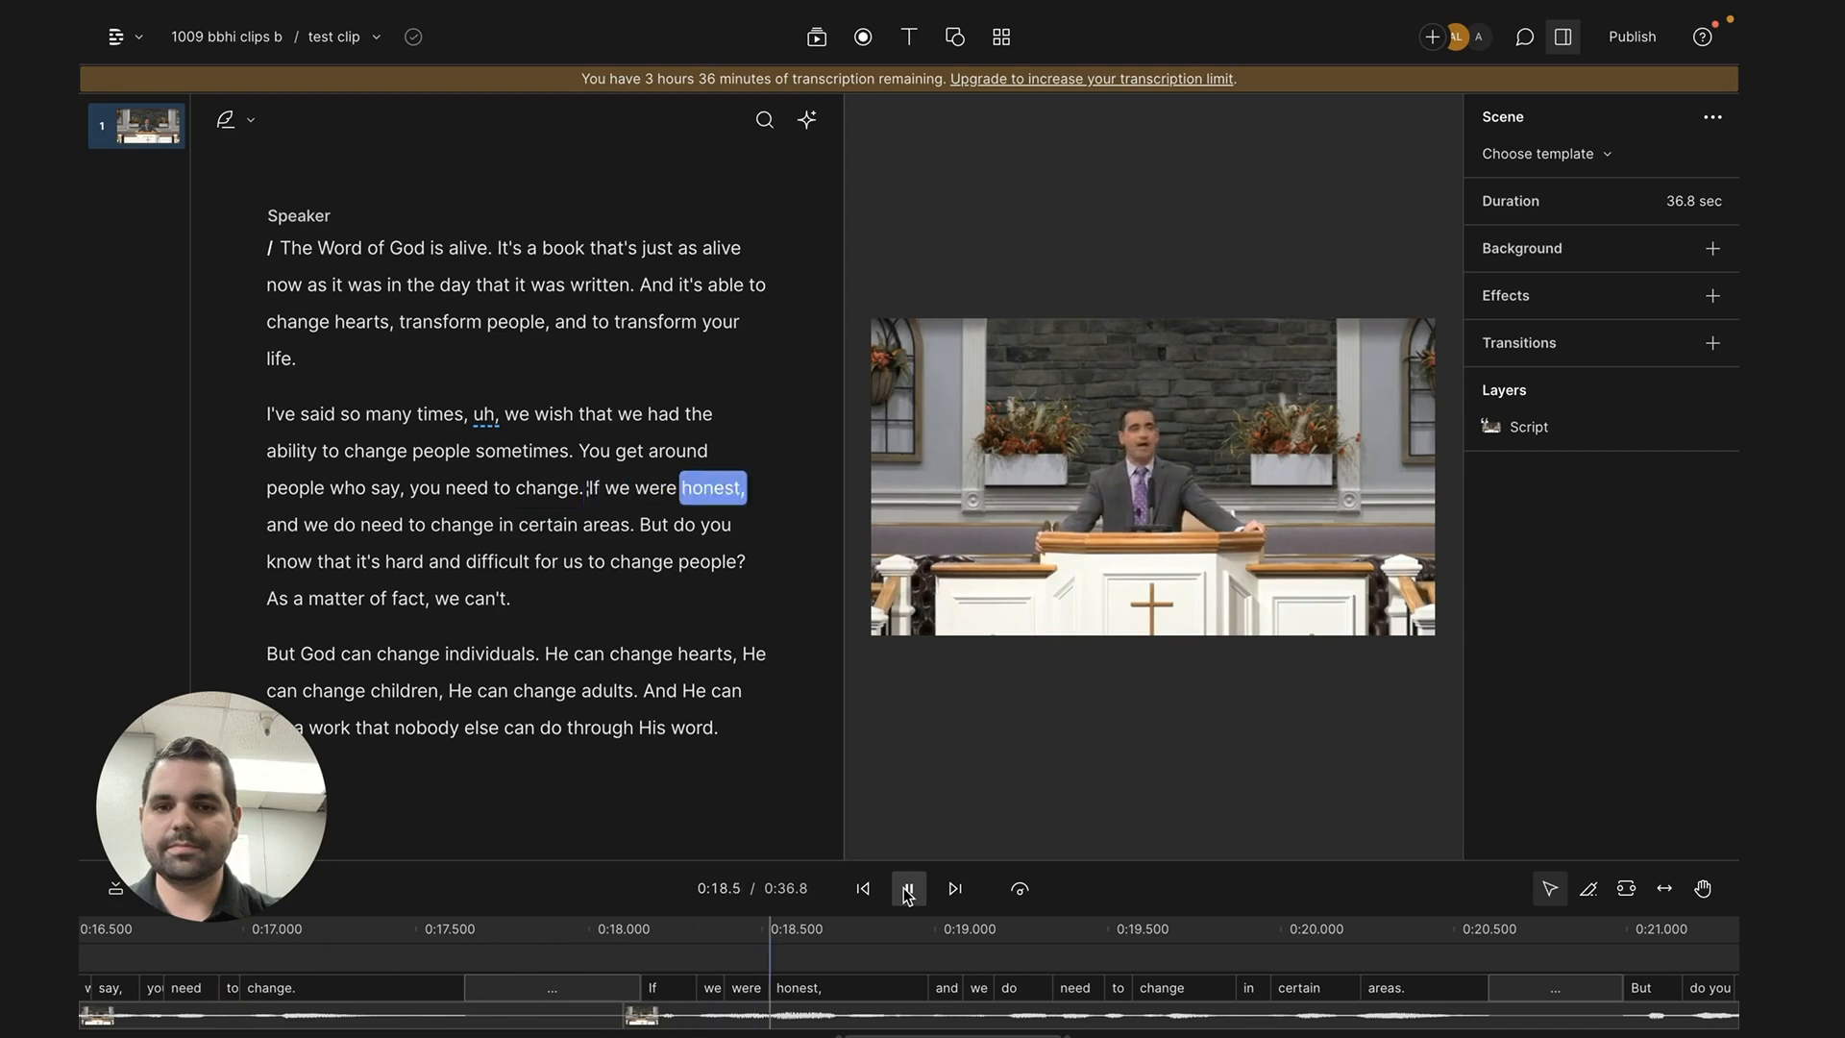
left_click(907, 890)
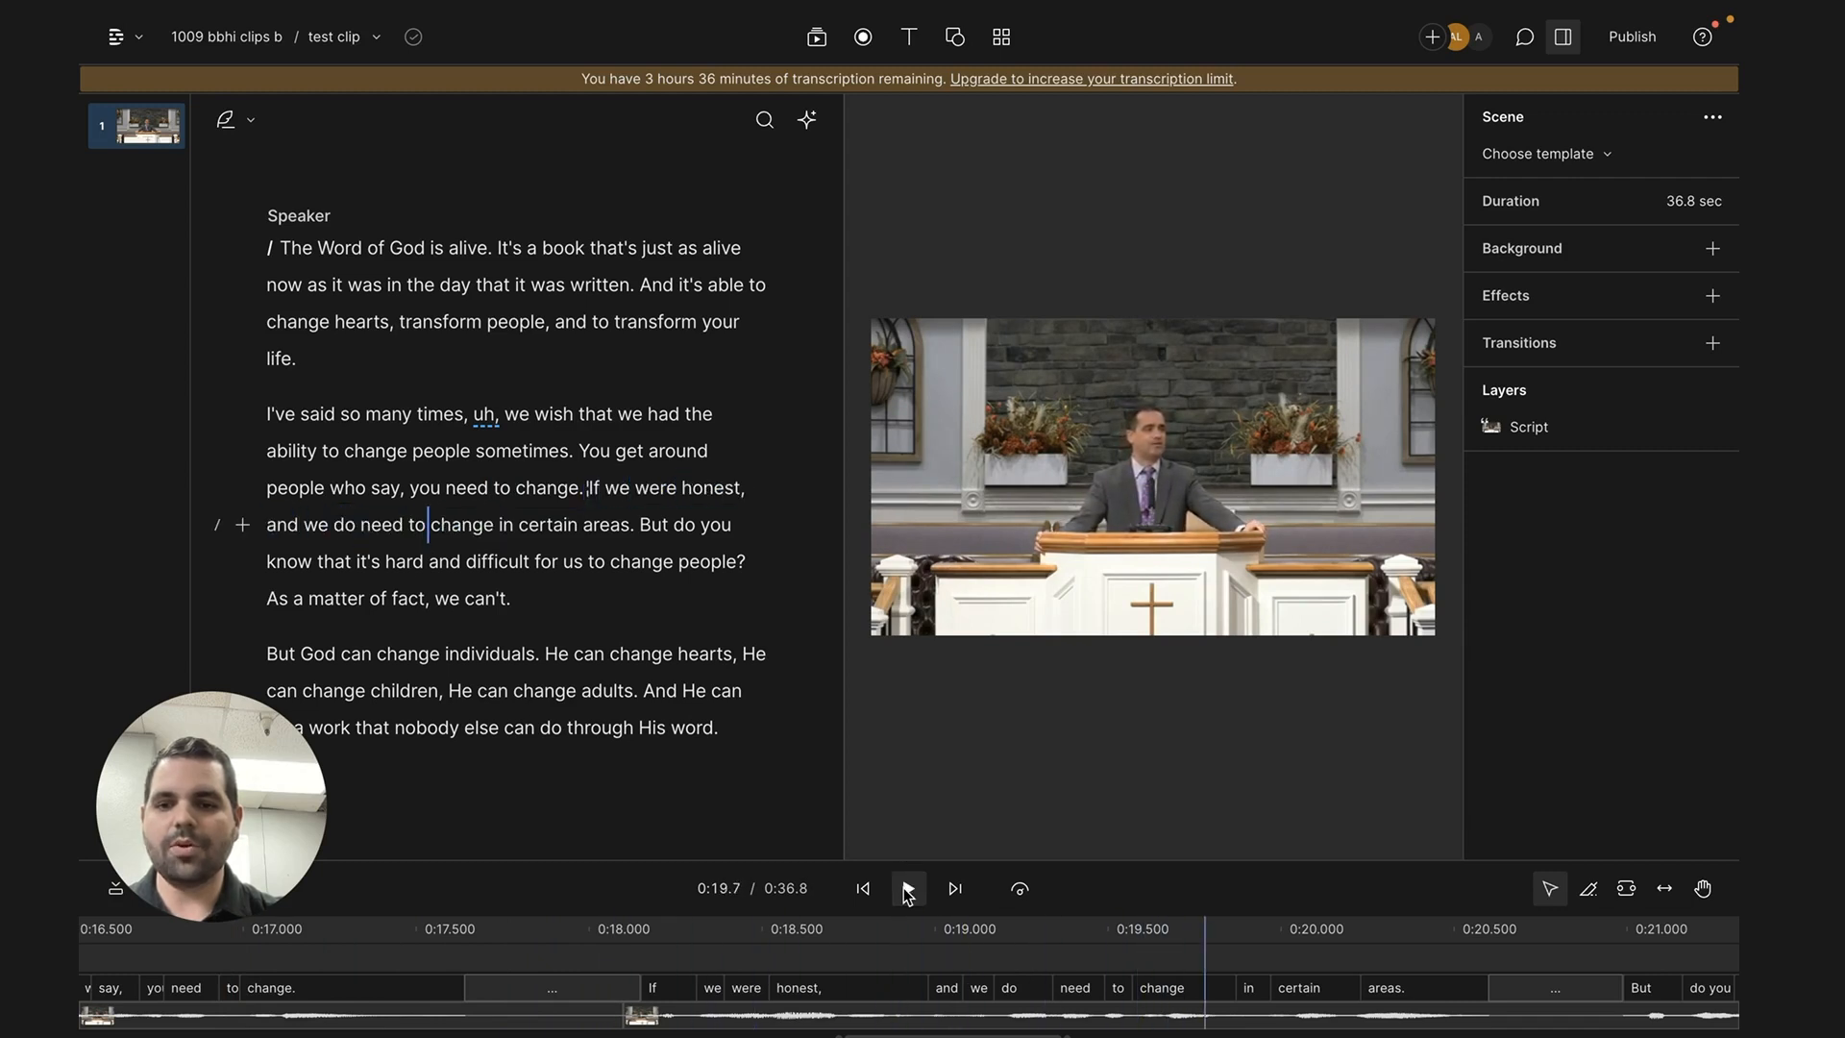
key("ctrl+z")
left_click(642, 659)
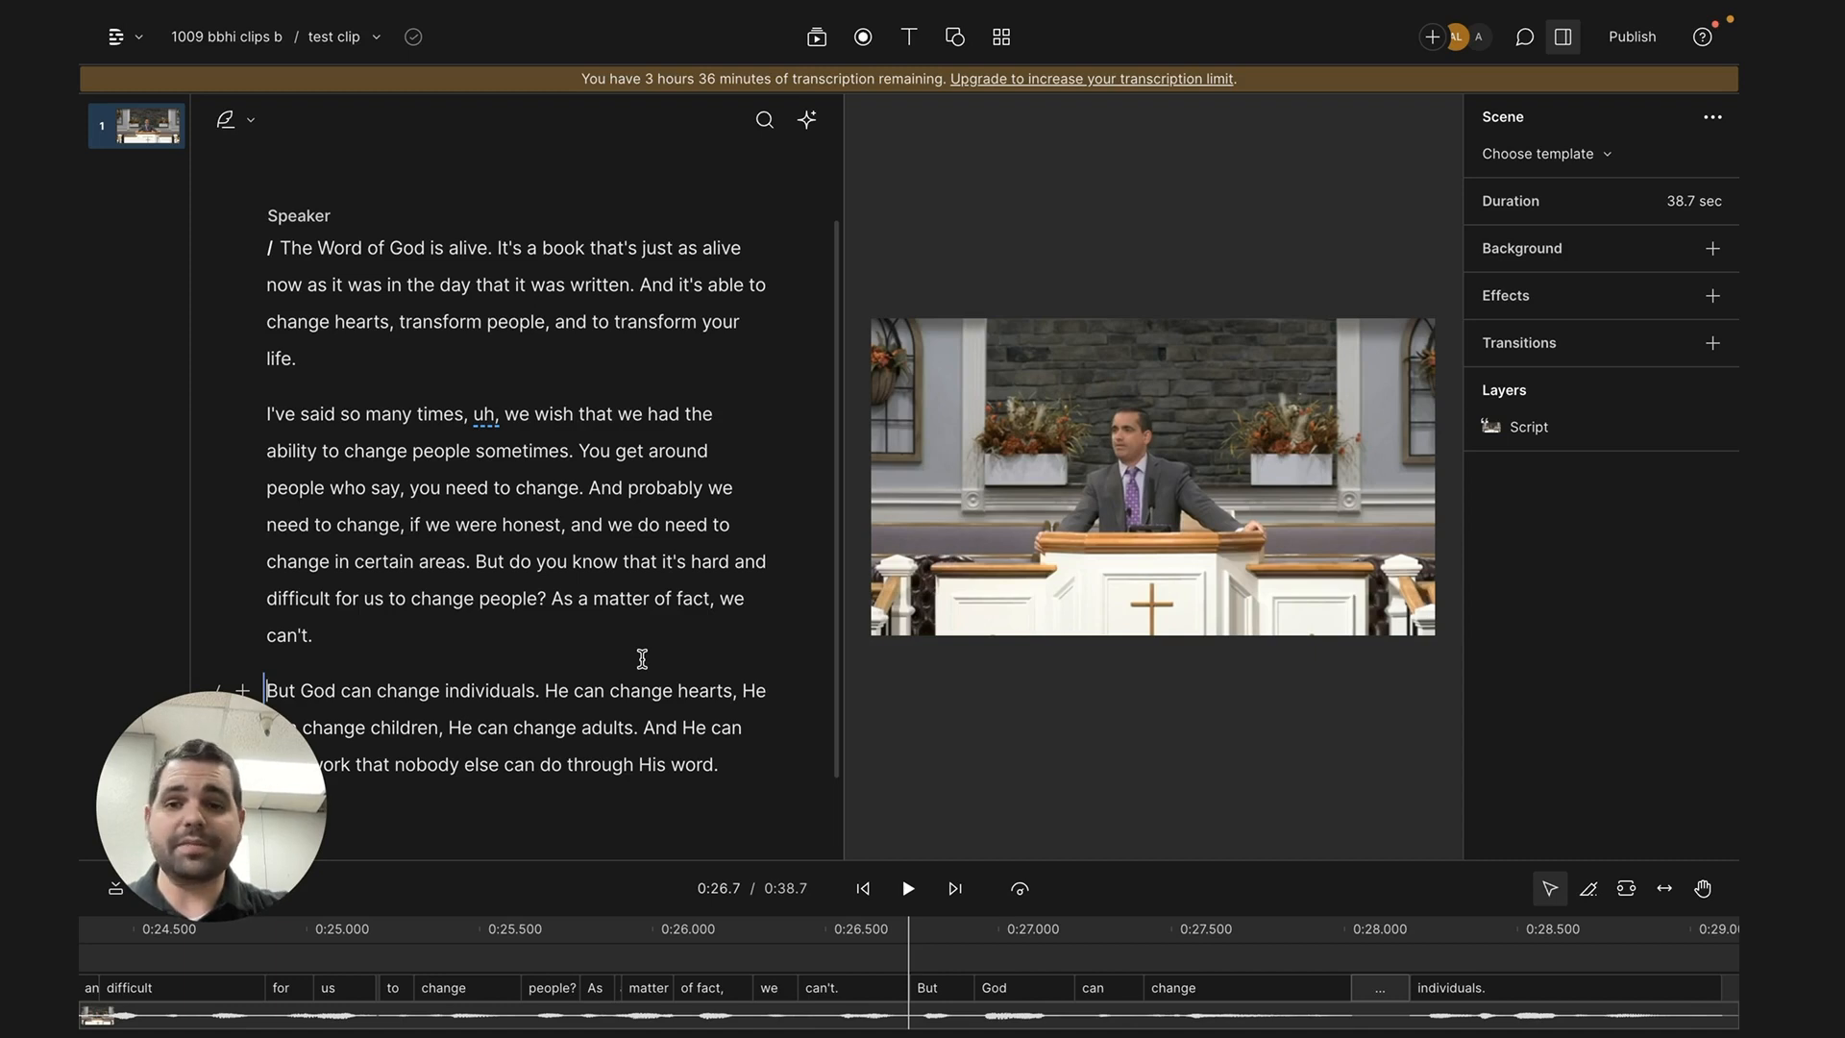
- Shorten all word gaps of 0.5 seconds or more in the script to 0.3 seconds
left_click(806, 134)
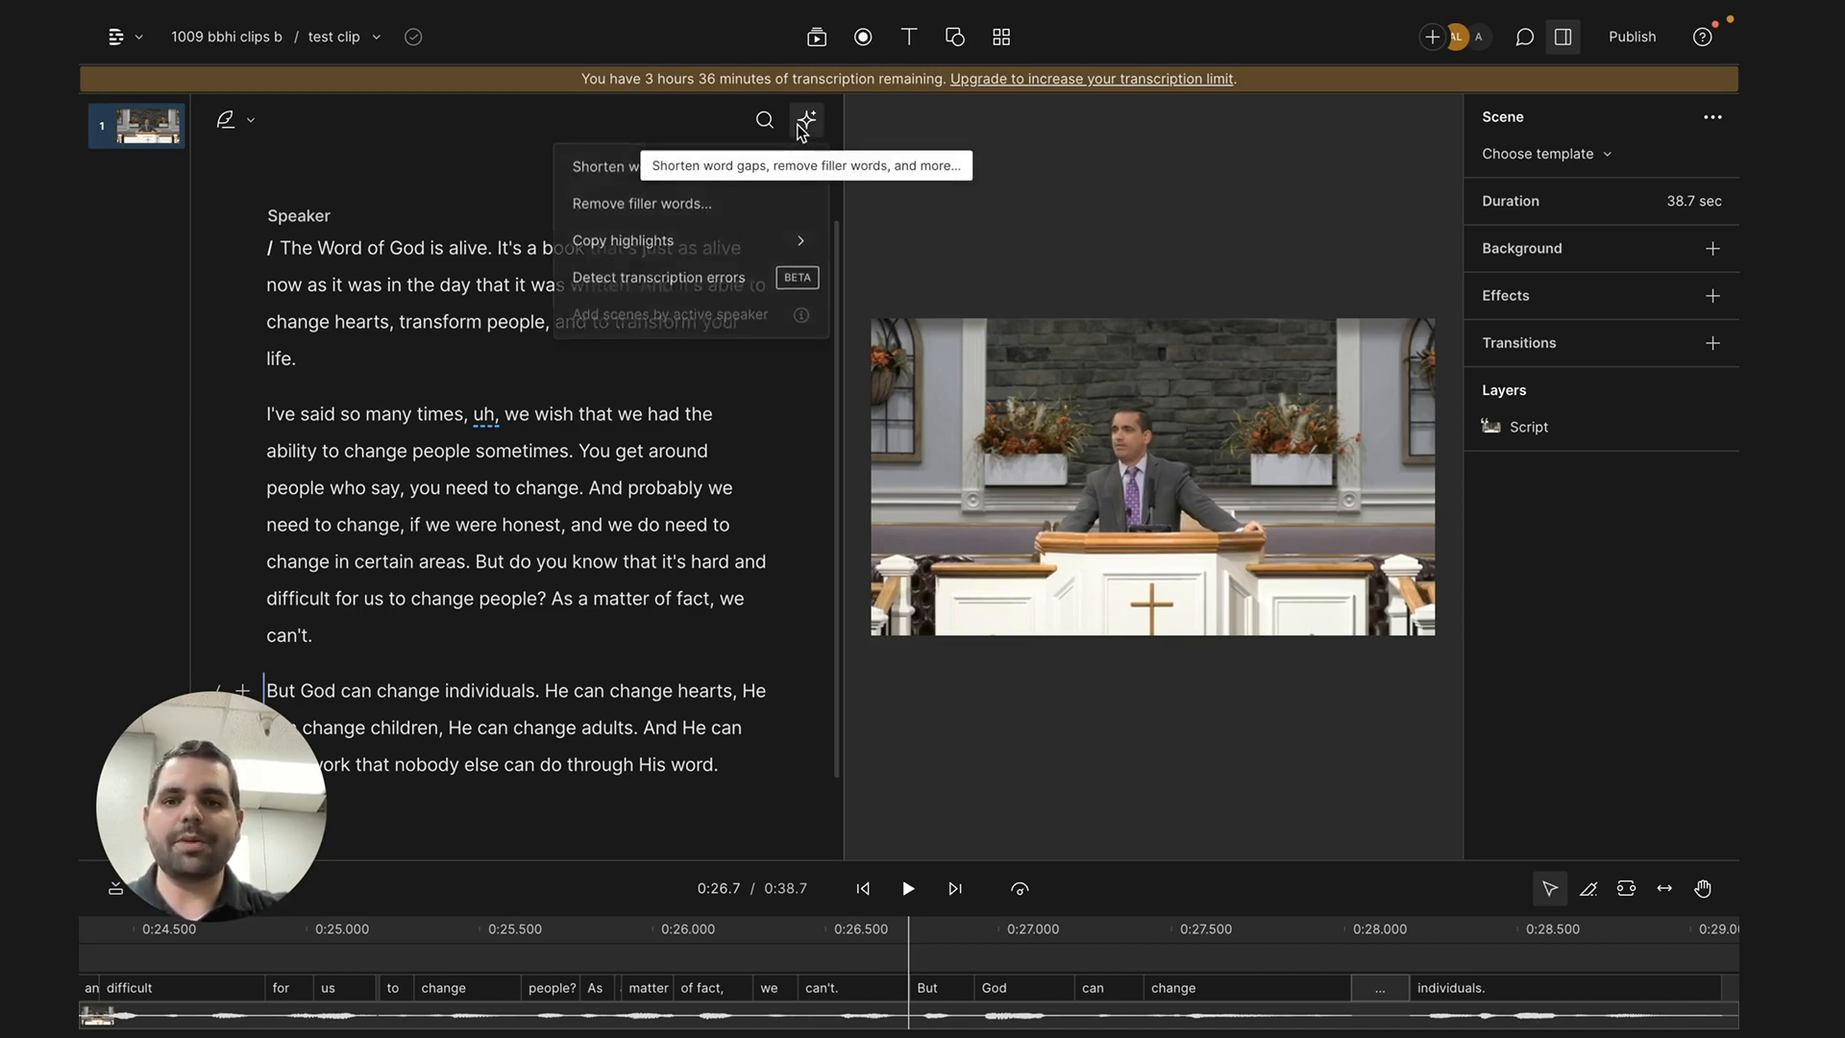
left_click(631, 171)
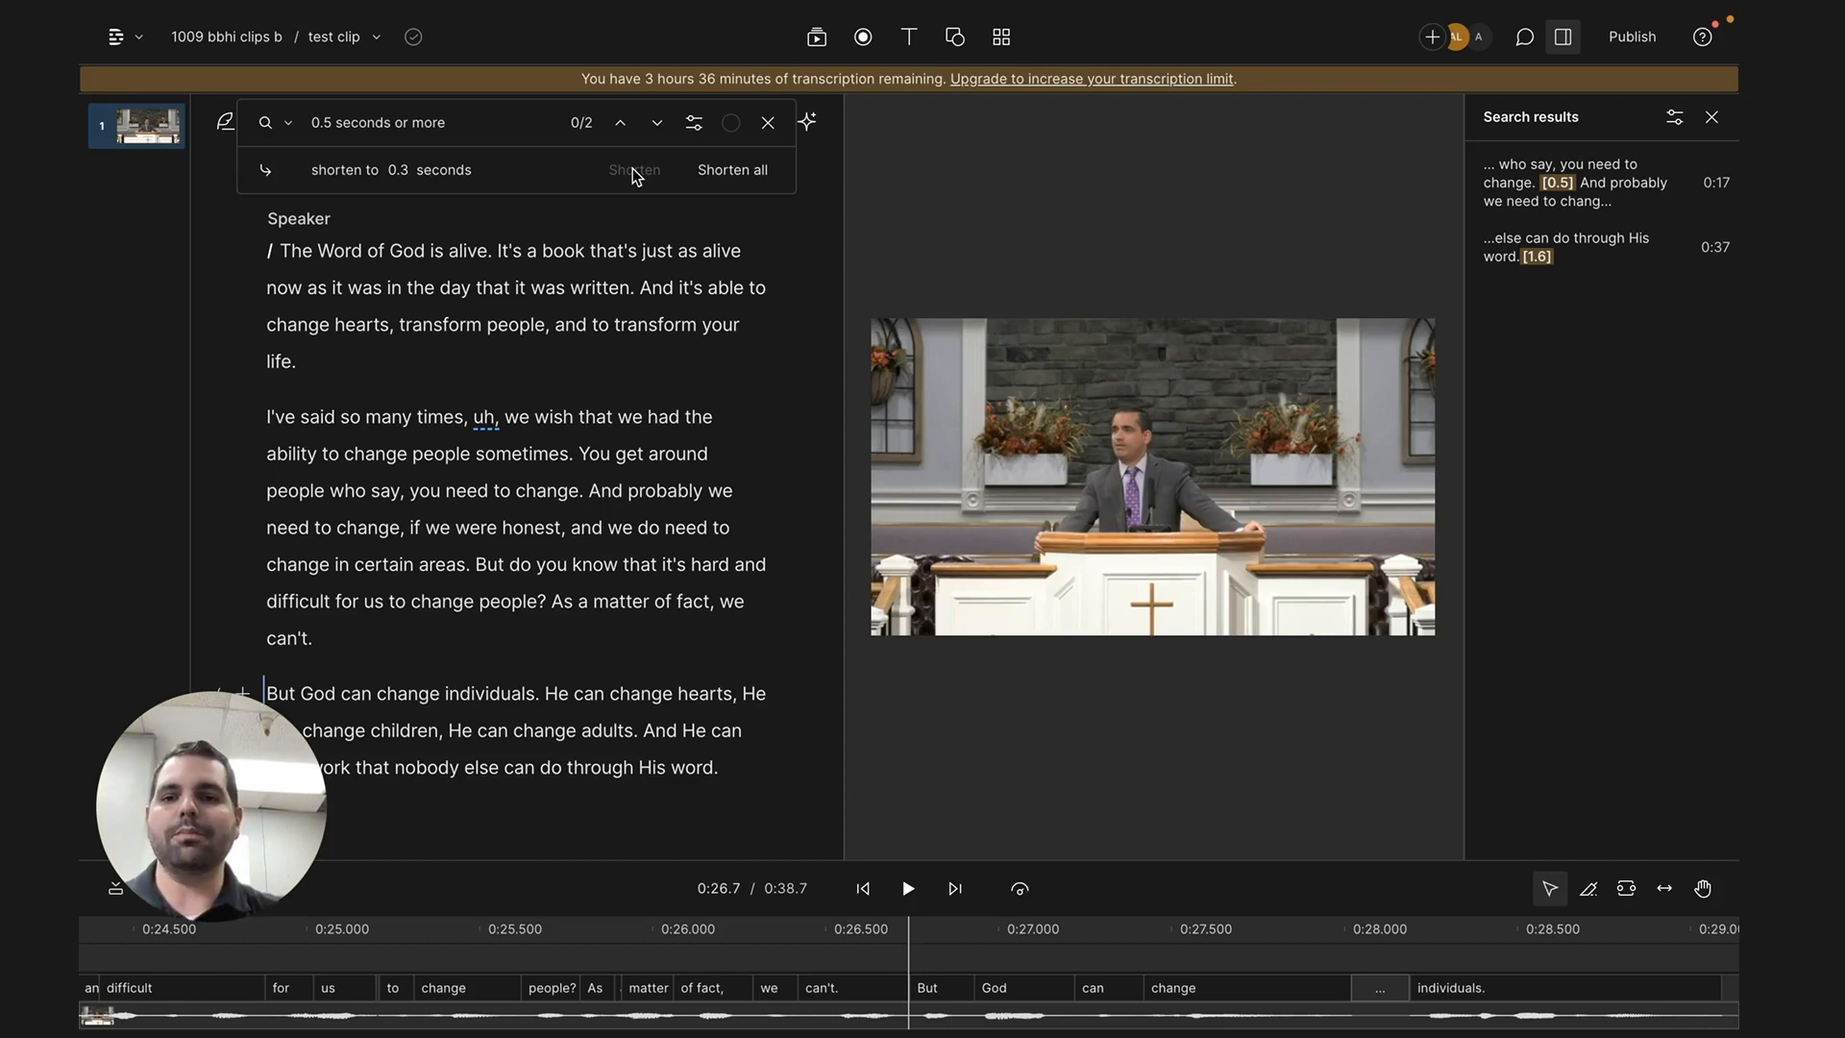
left_click(731, 170)
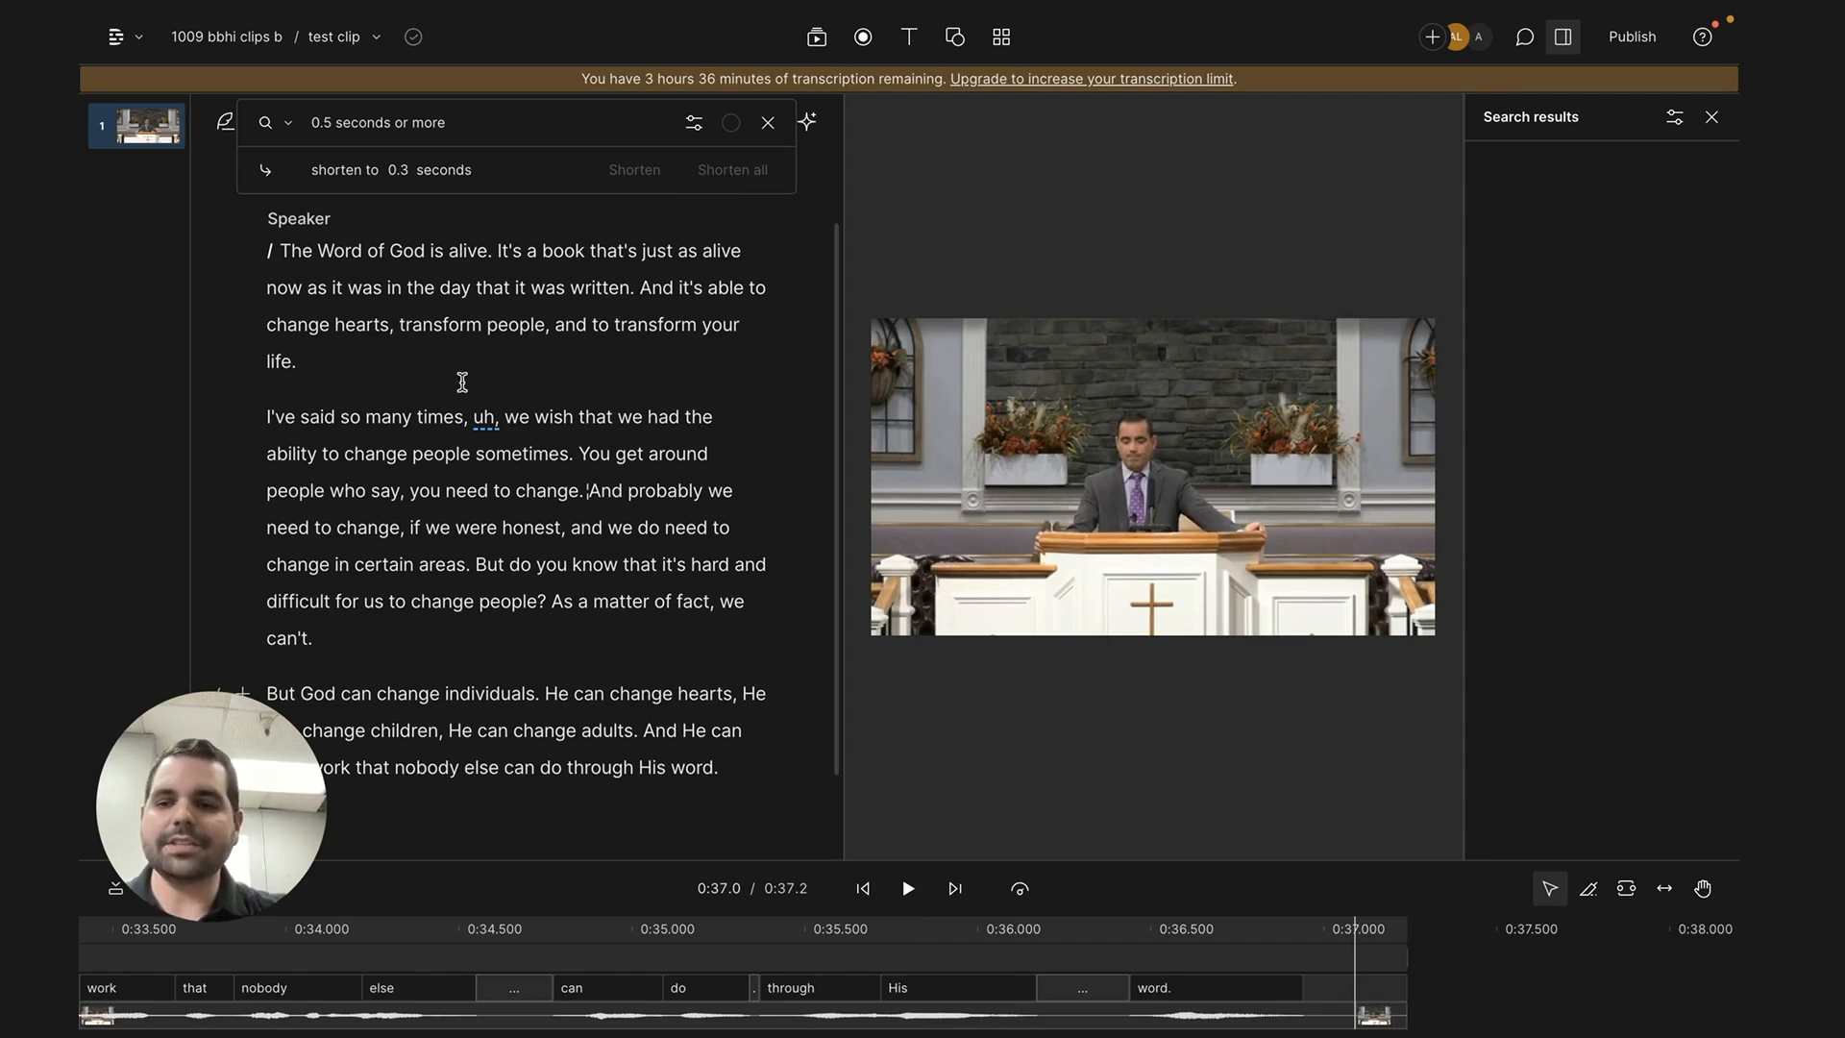
left_click(767, 123)
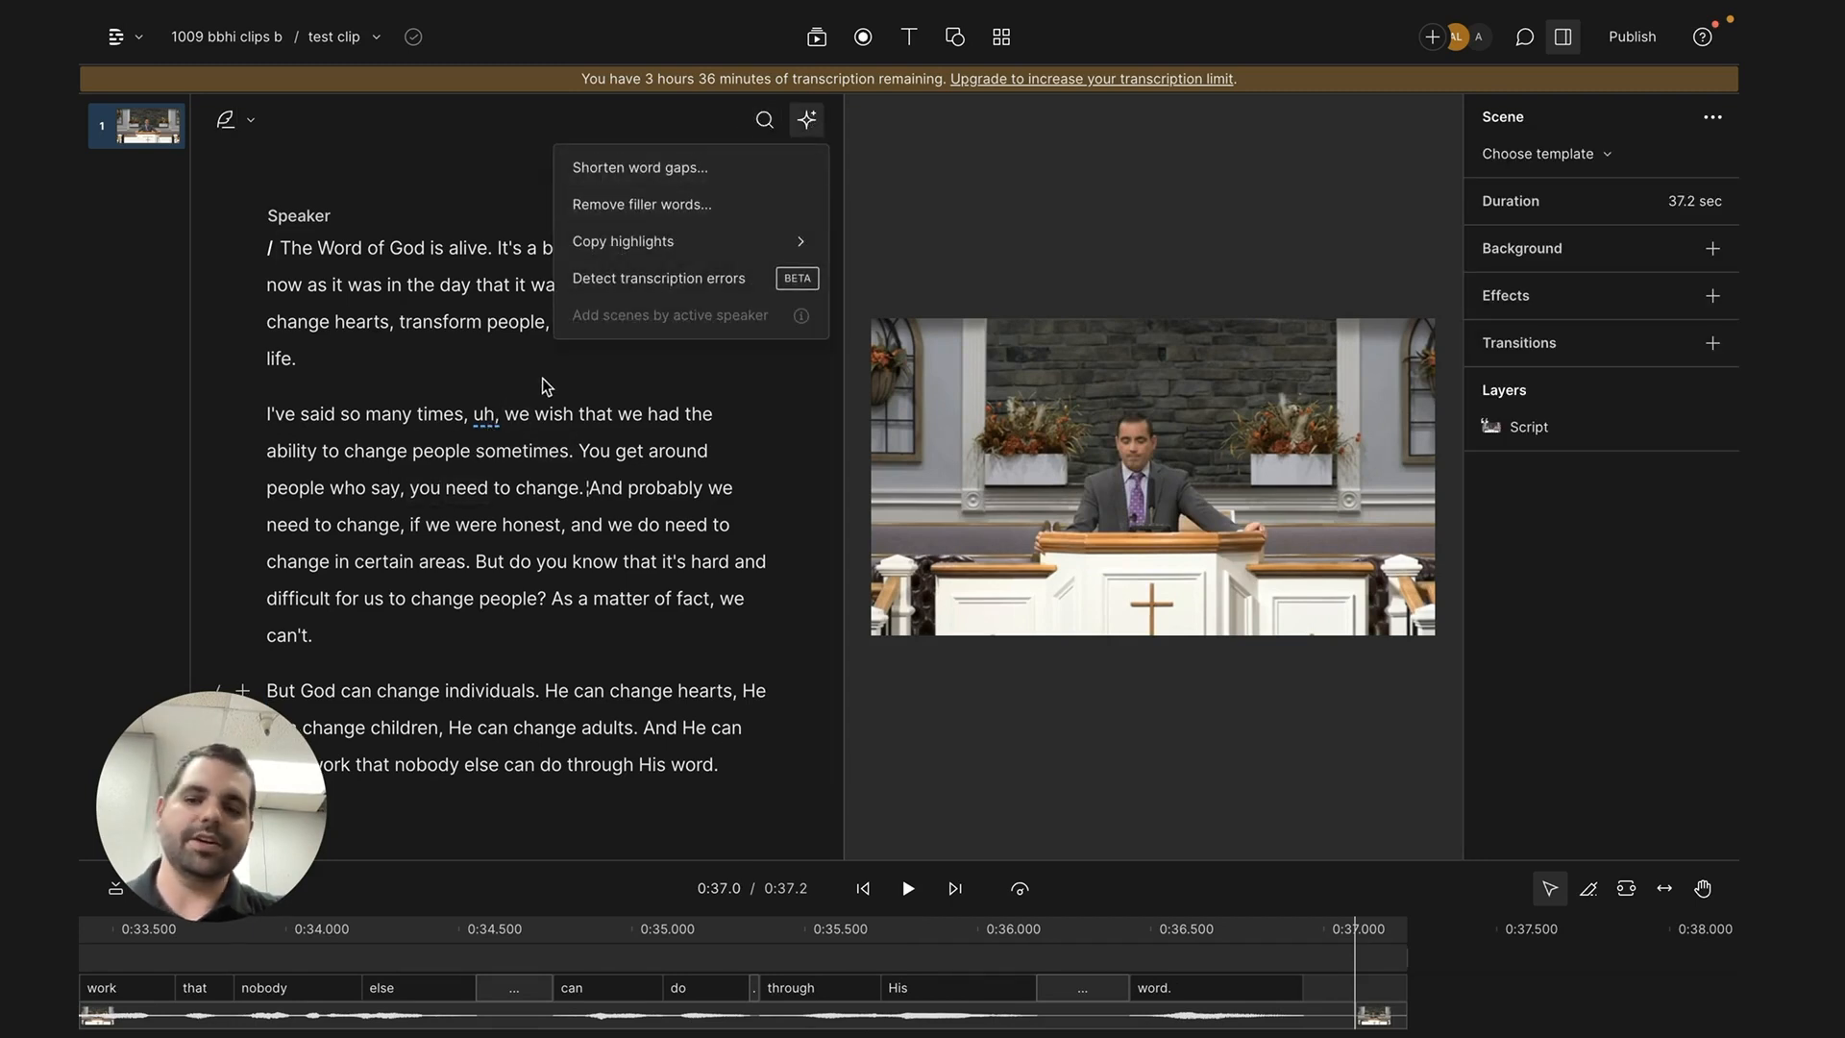
- Delete all filler words from the script and play back the cut from "I've said so many times"
left_click(681, 207)
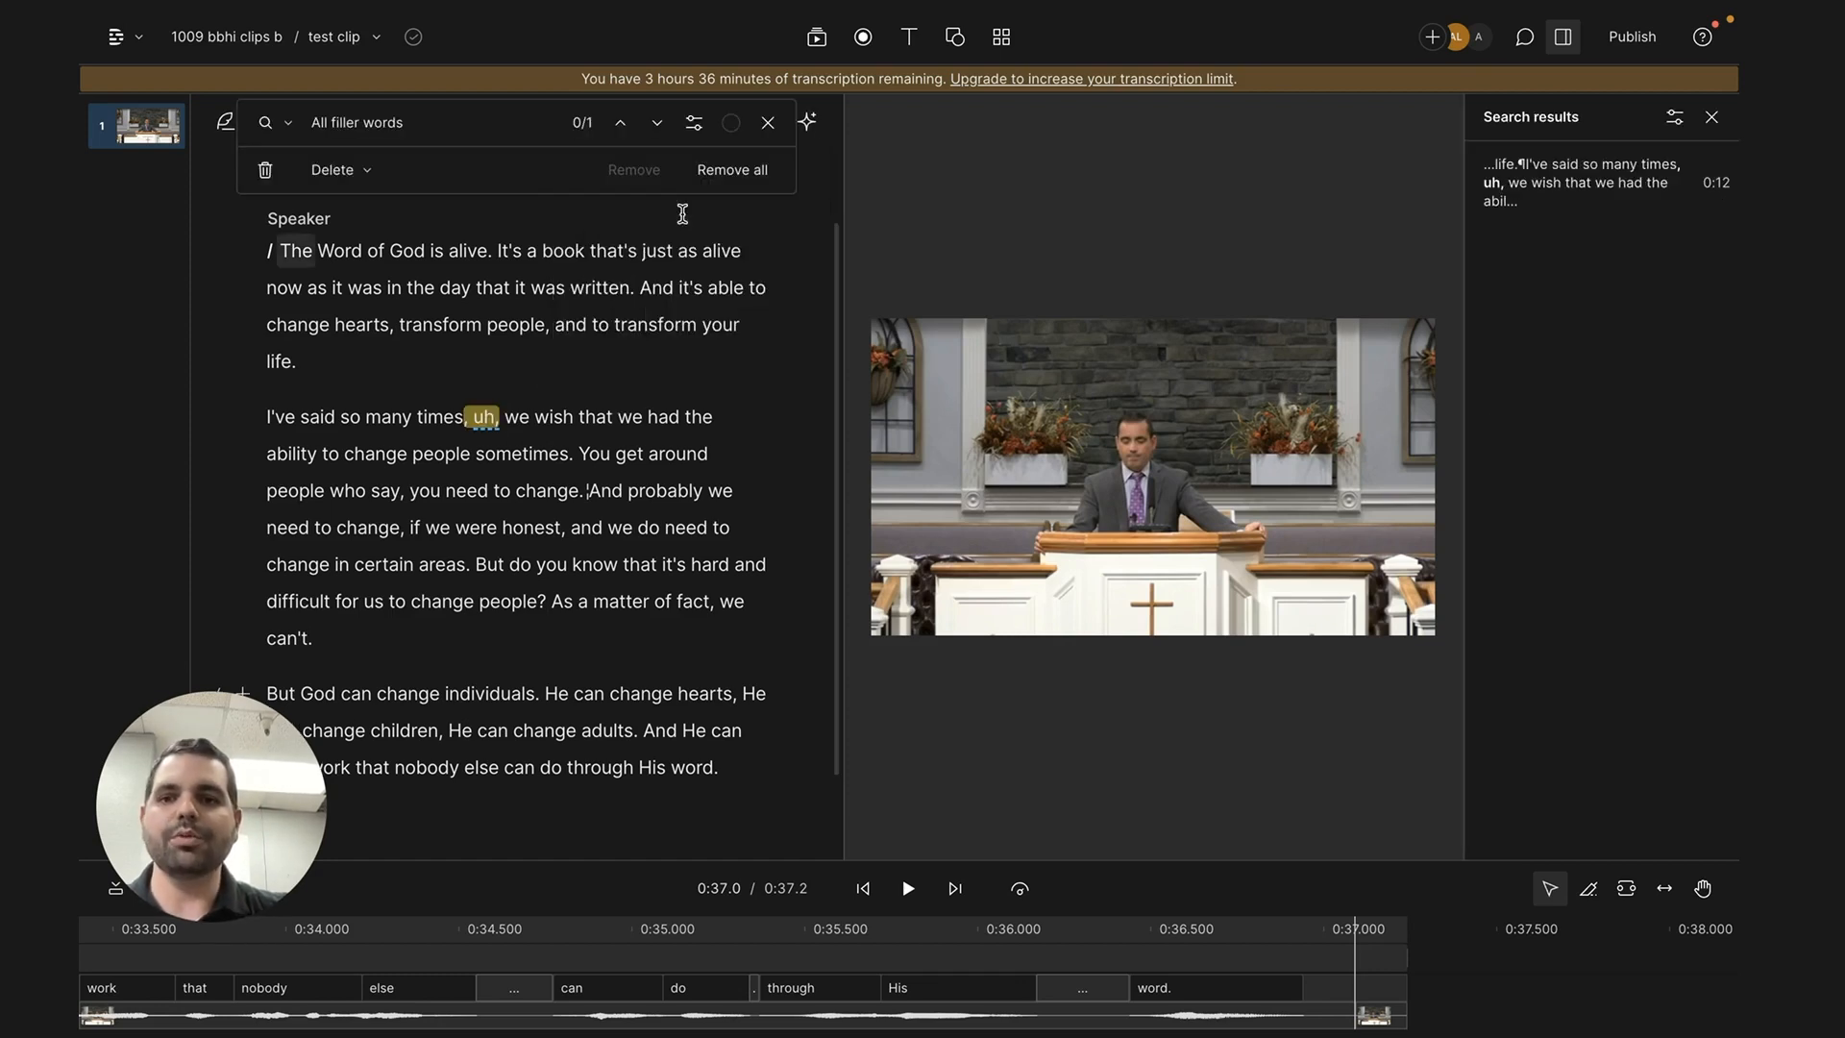
left_click(747, 174)
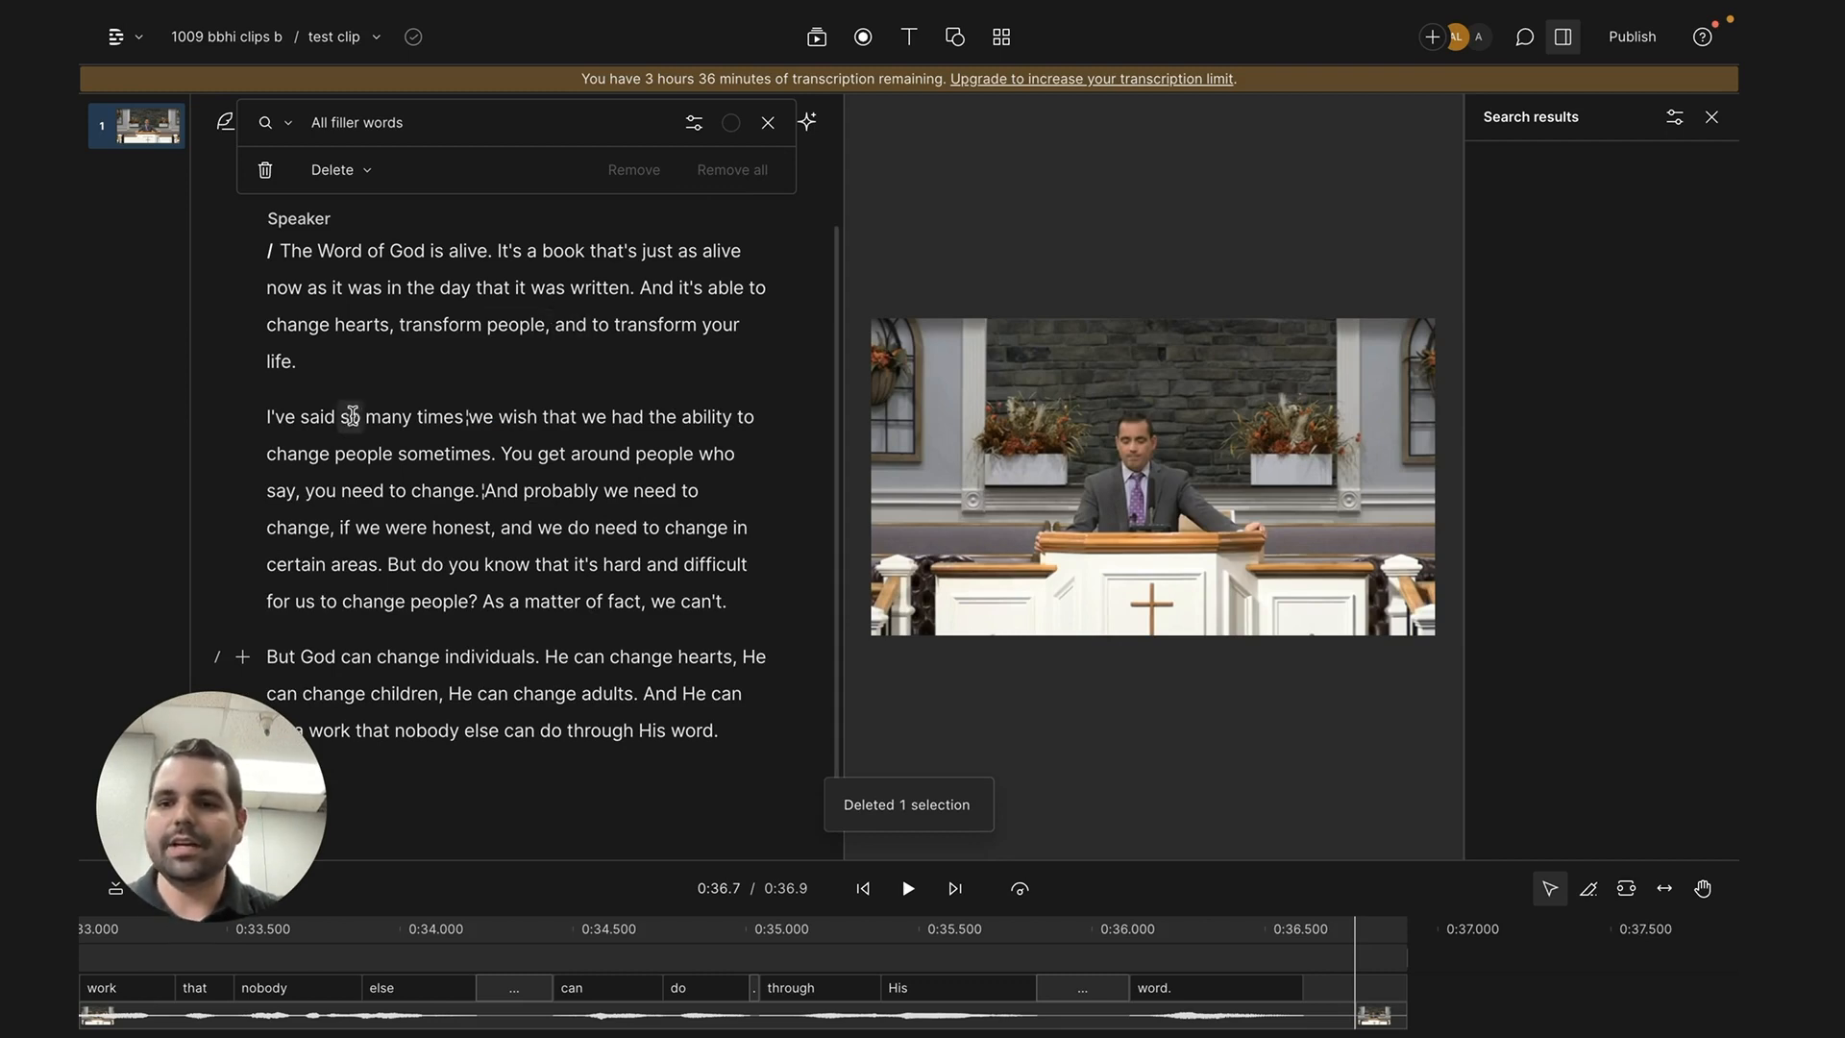
left_click(268, 416)
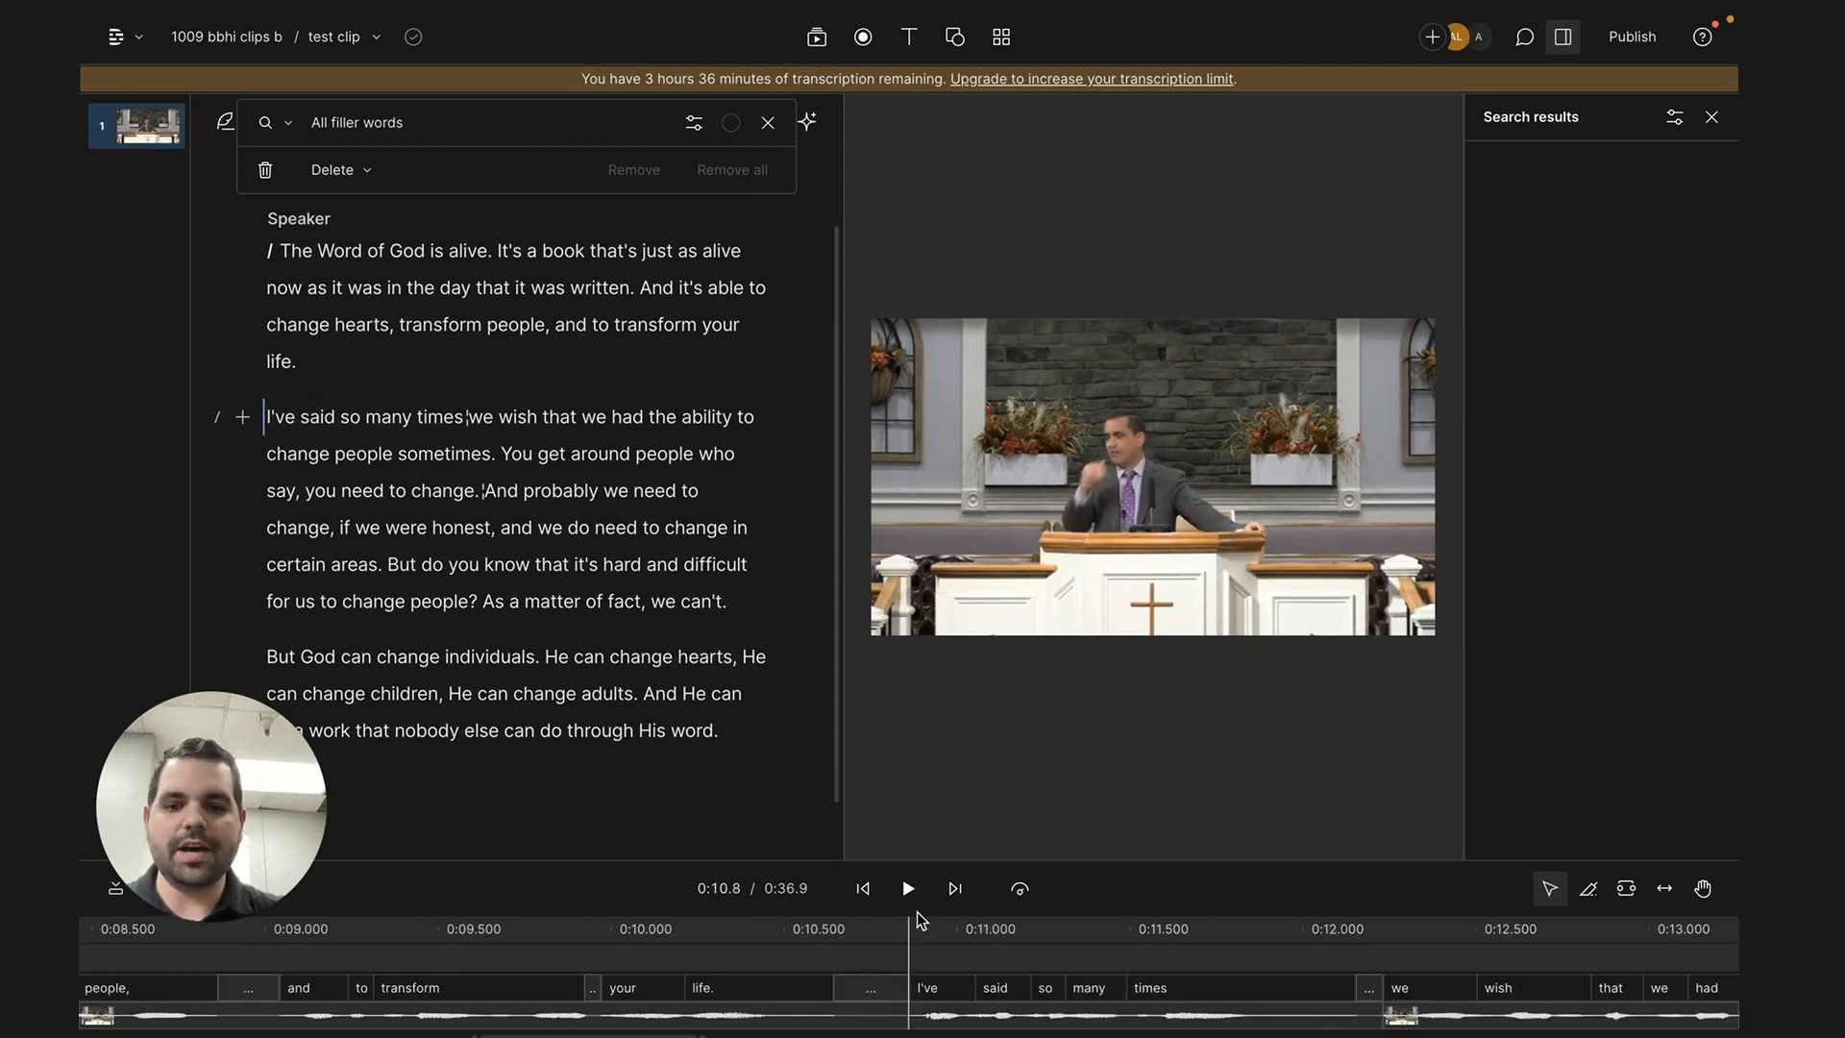
left_click(909, 892)
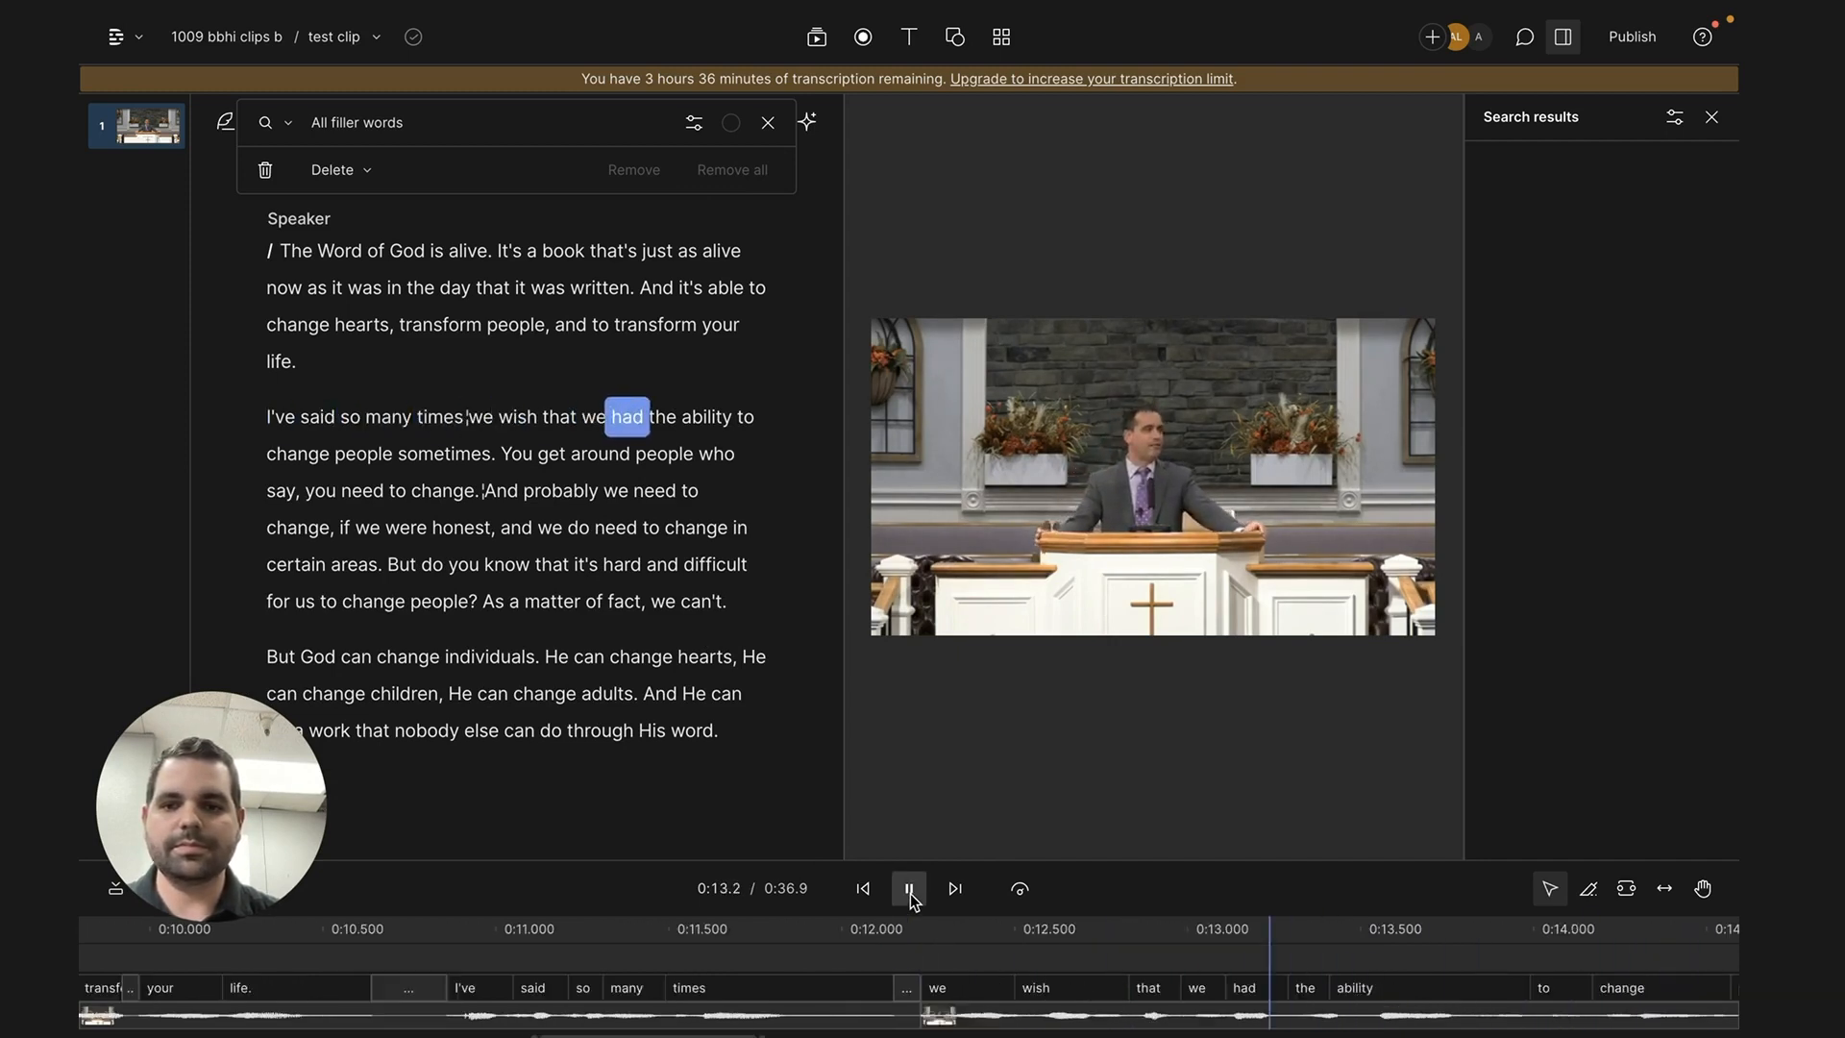
left_click(909, 892)
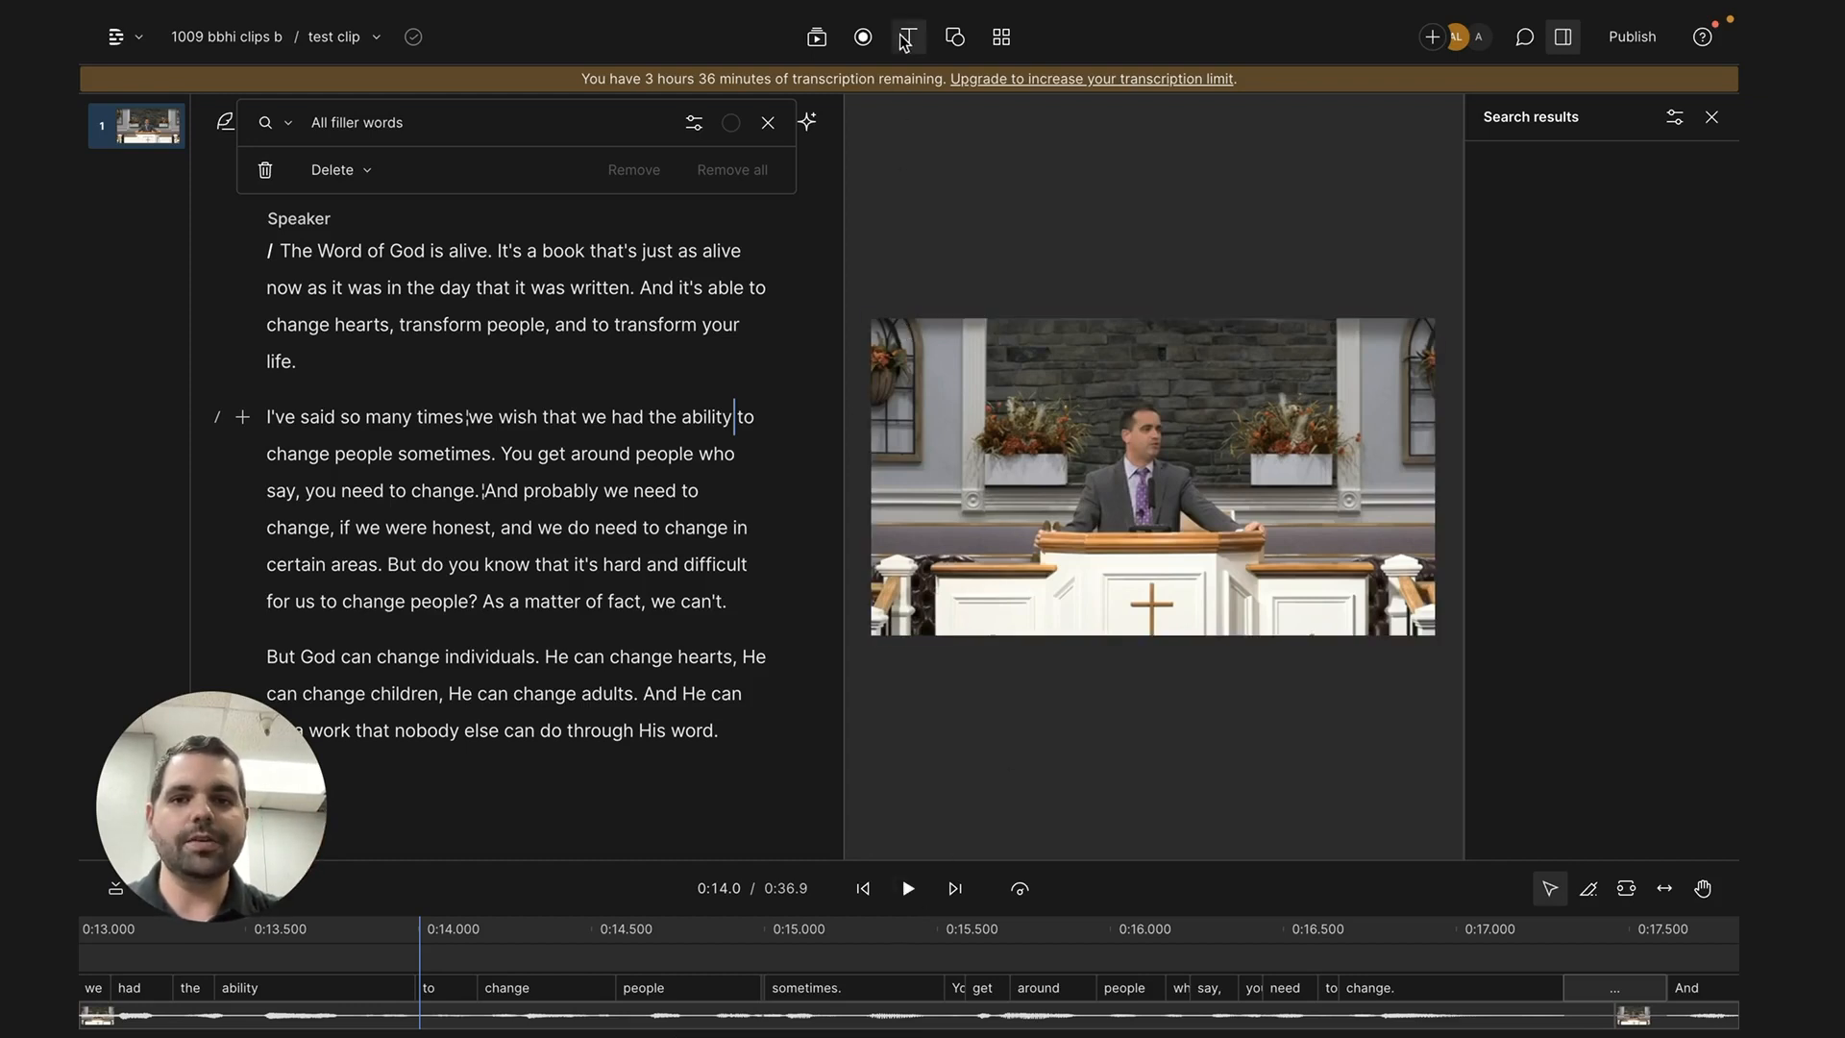
key("space")
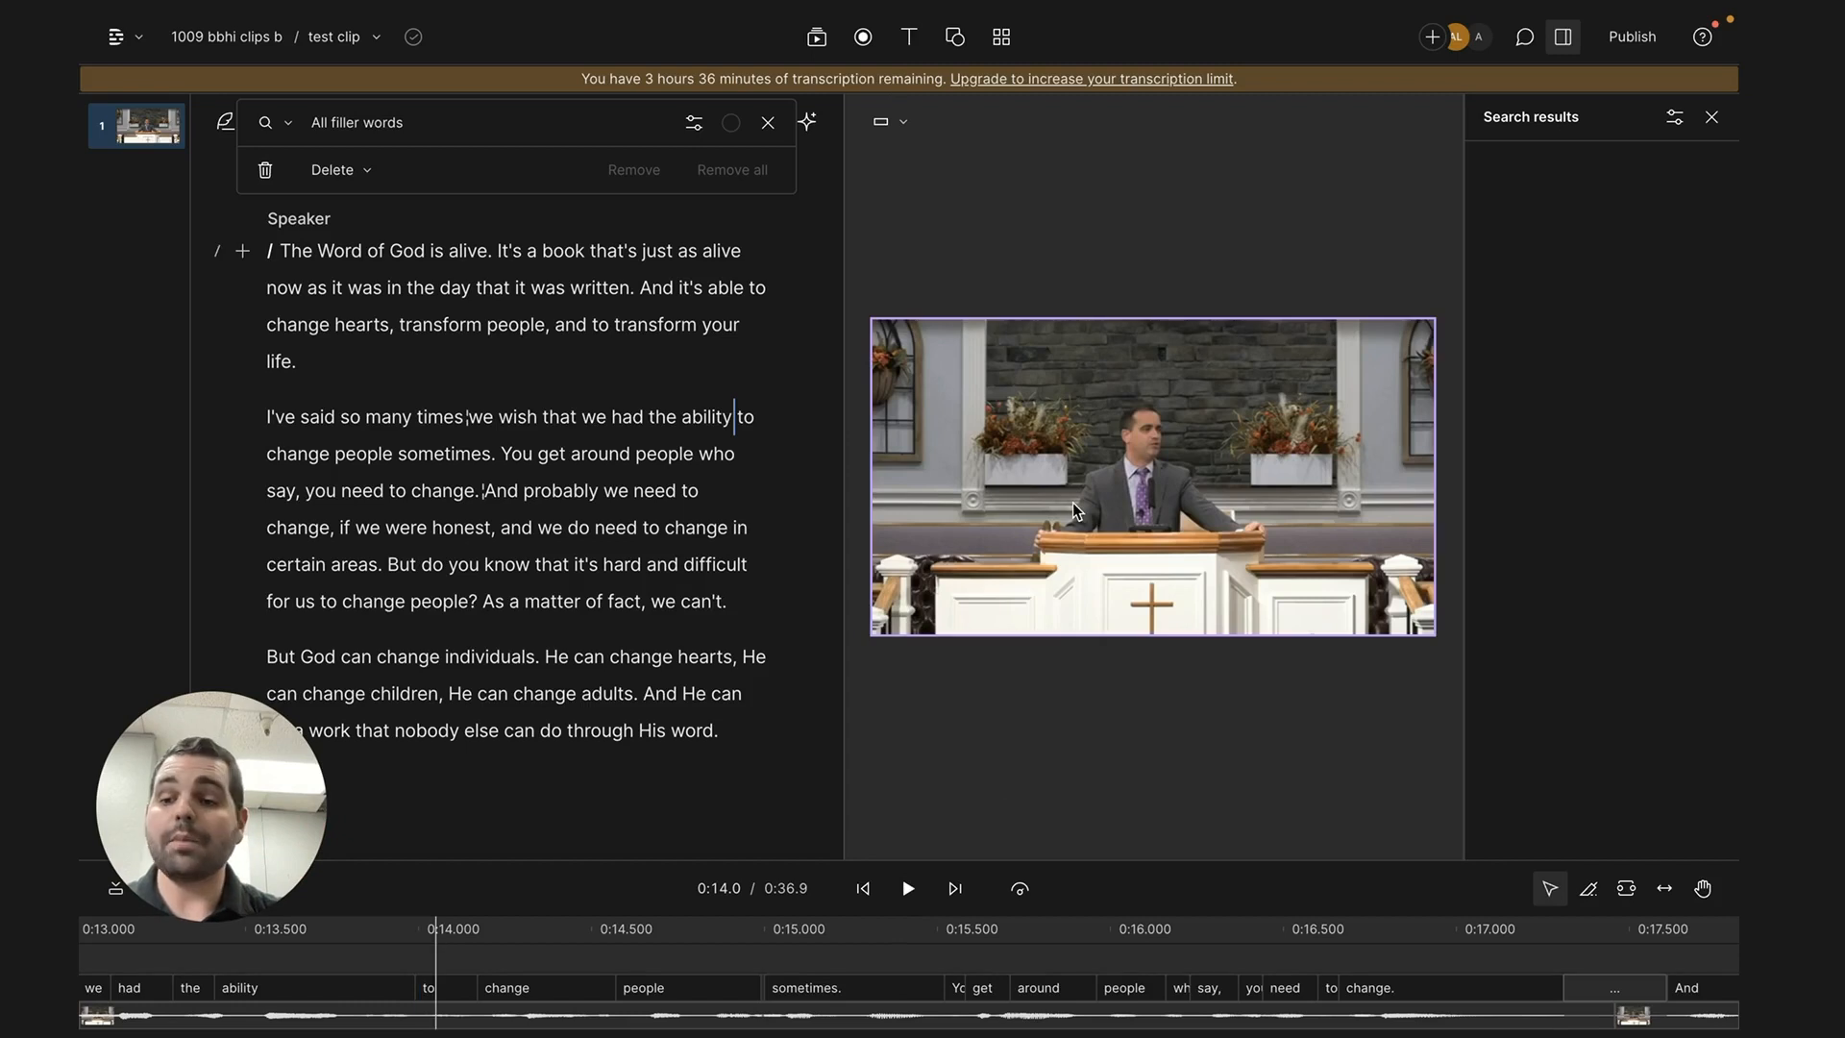
- Change the composition's format to Portrait 9:16 and select the script's video clip in the timeline
left_click(903, 129)
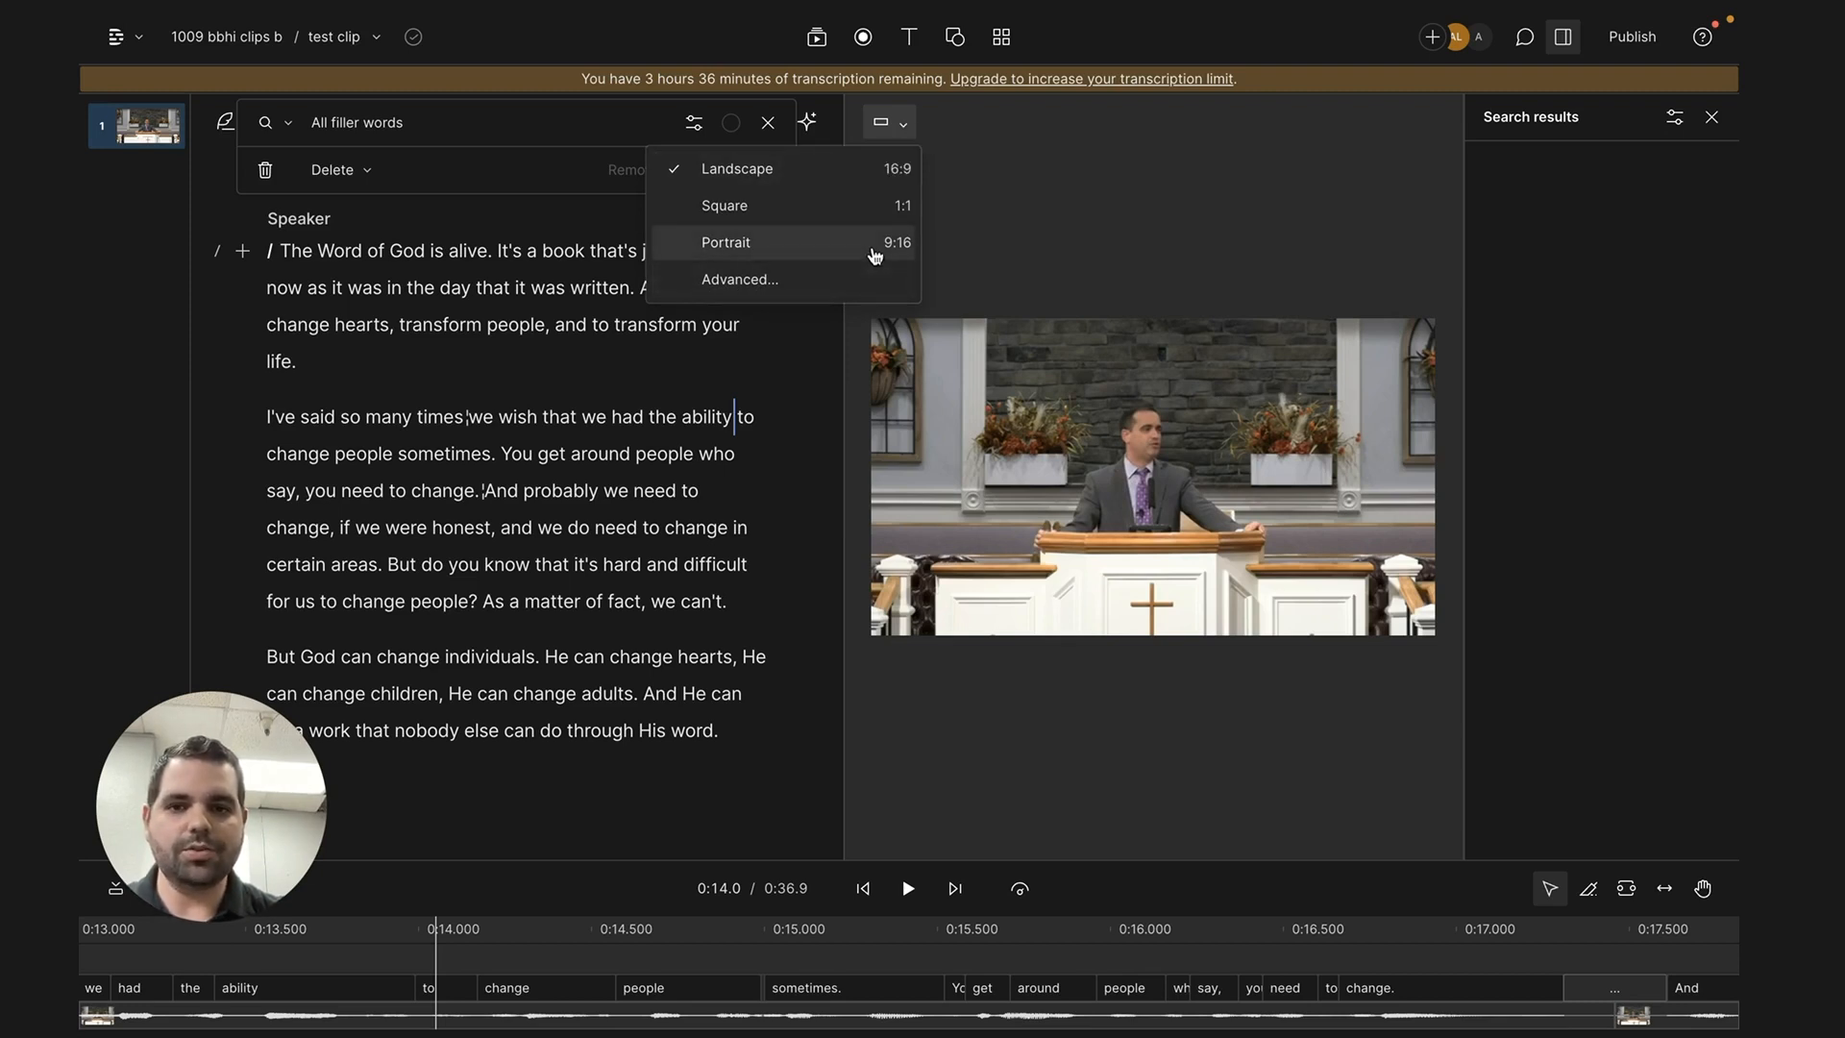
left_click(874, 255)
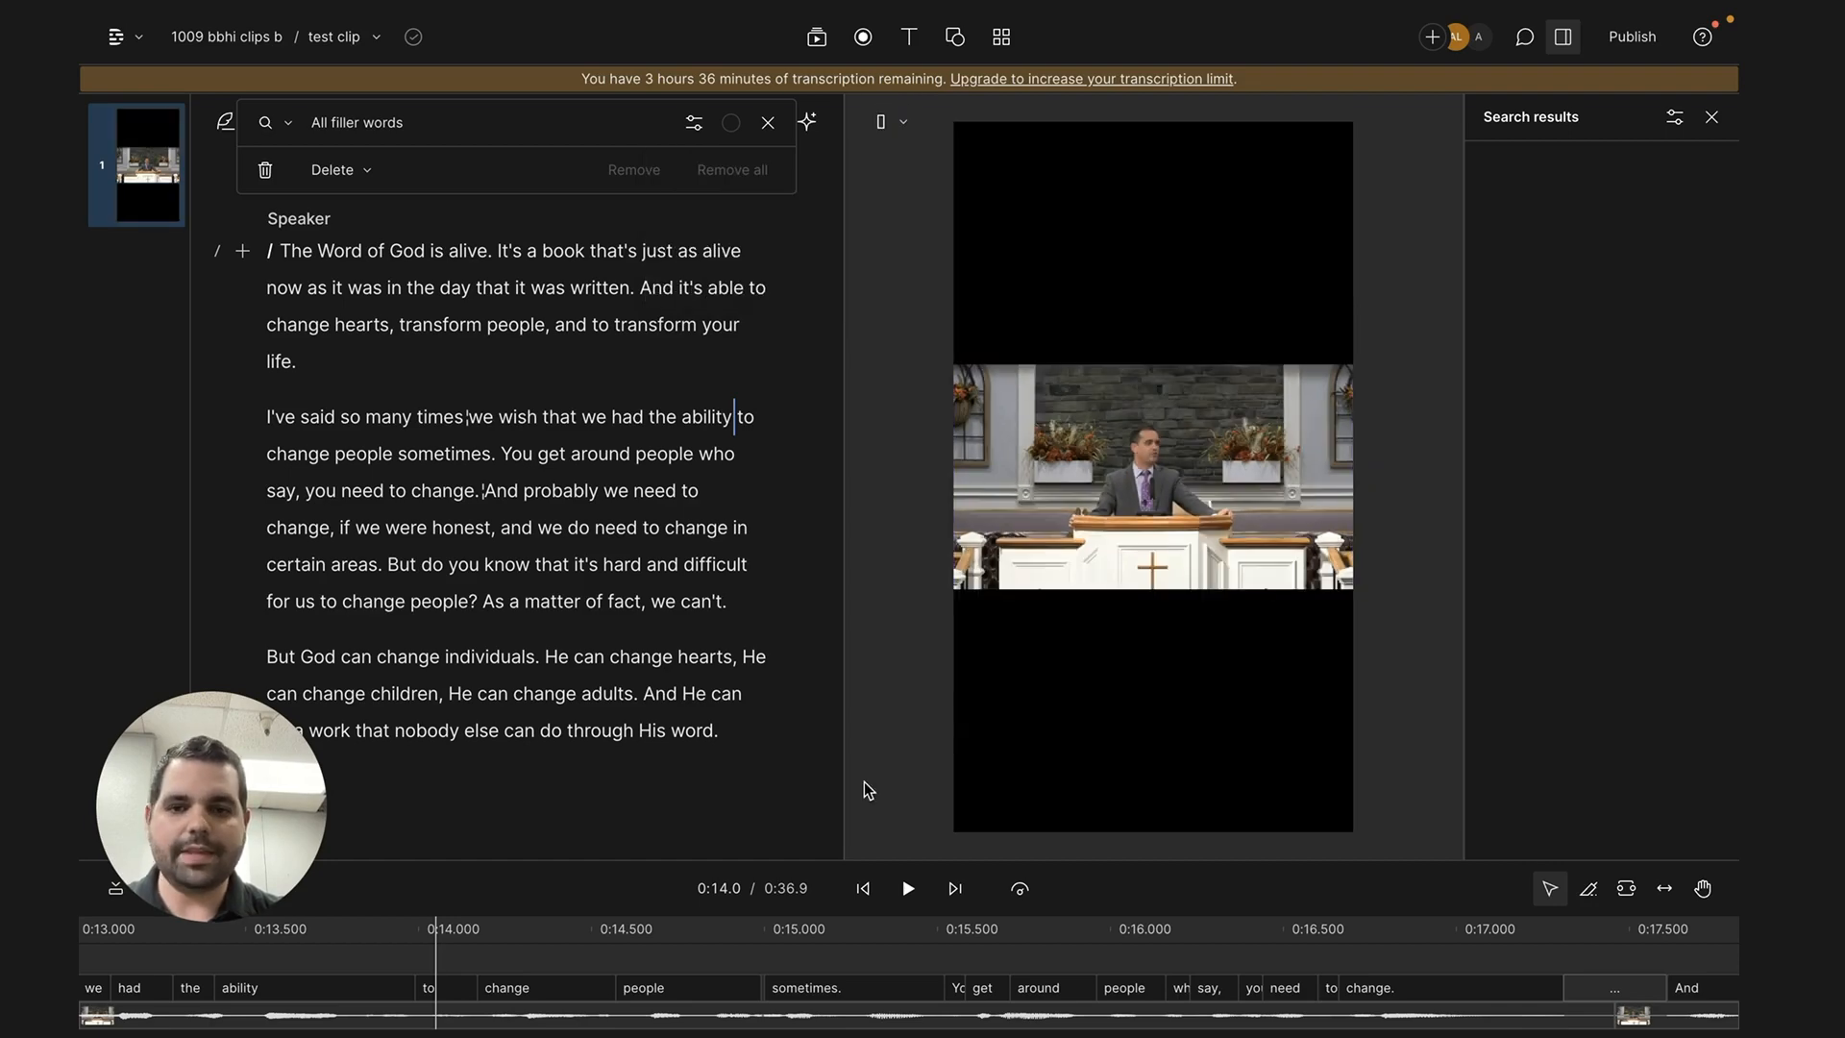
scroll(706, 1019, "left", 10)
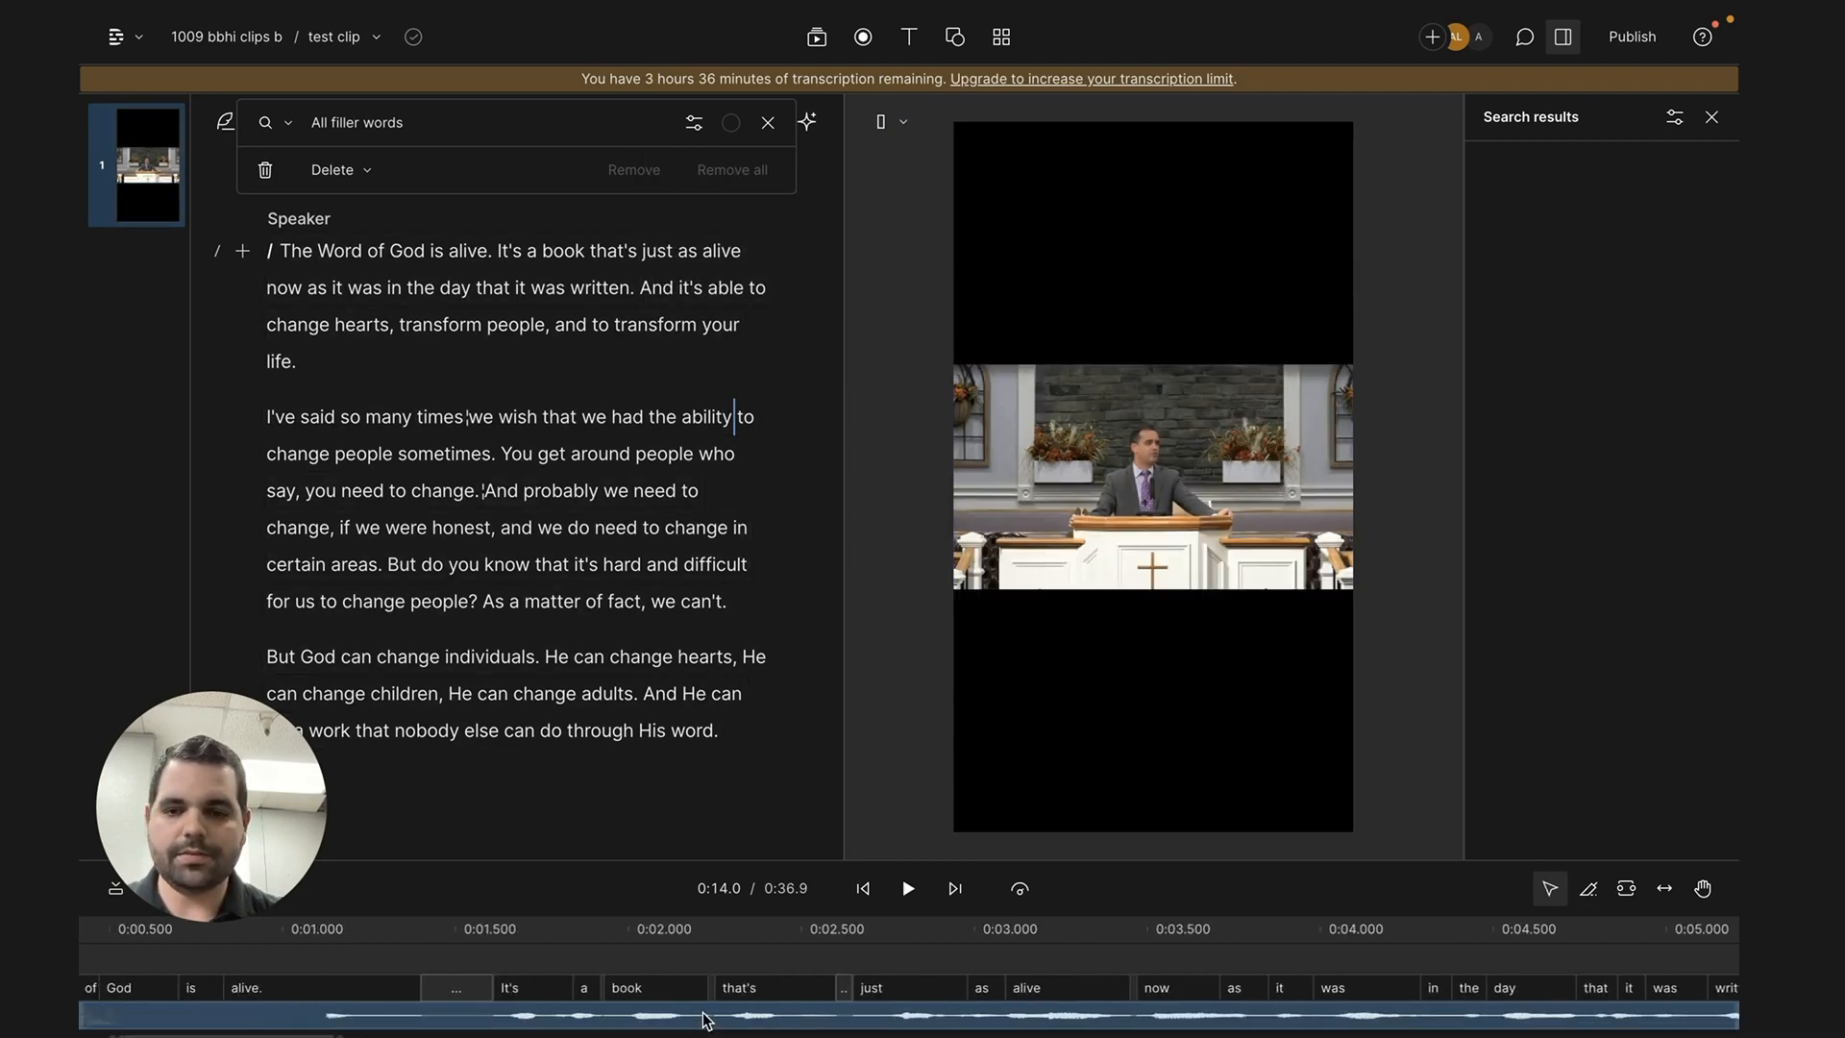
left_click(706, 1018)
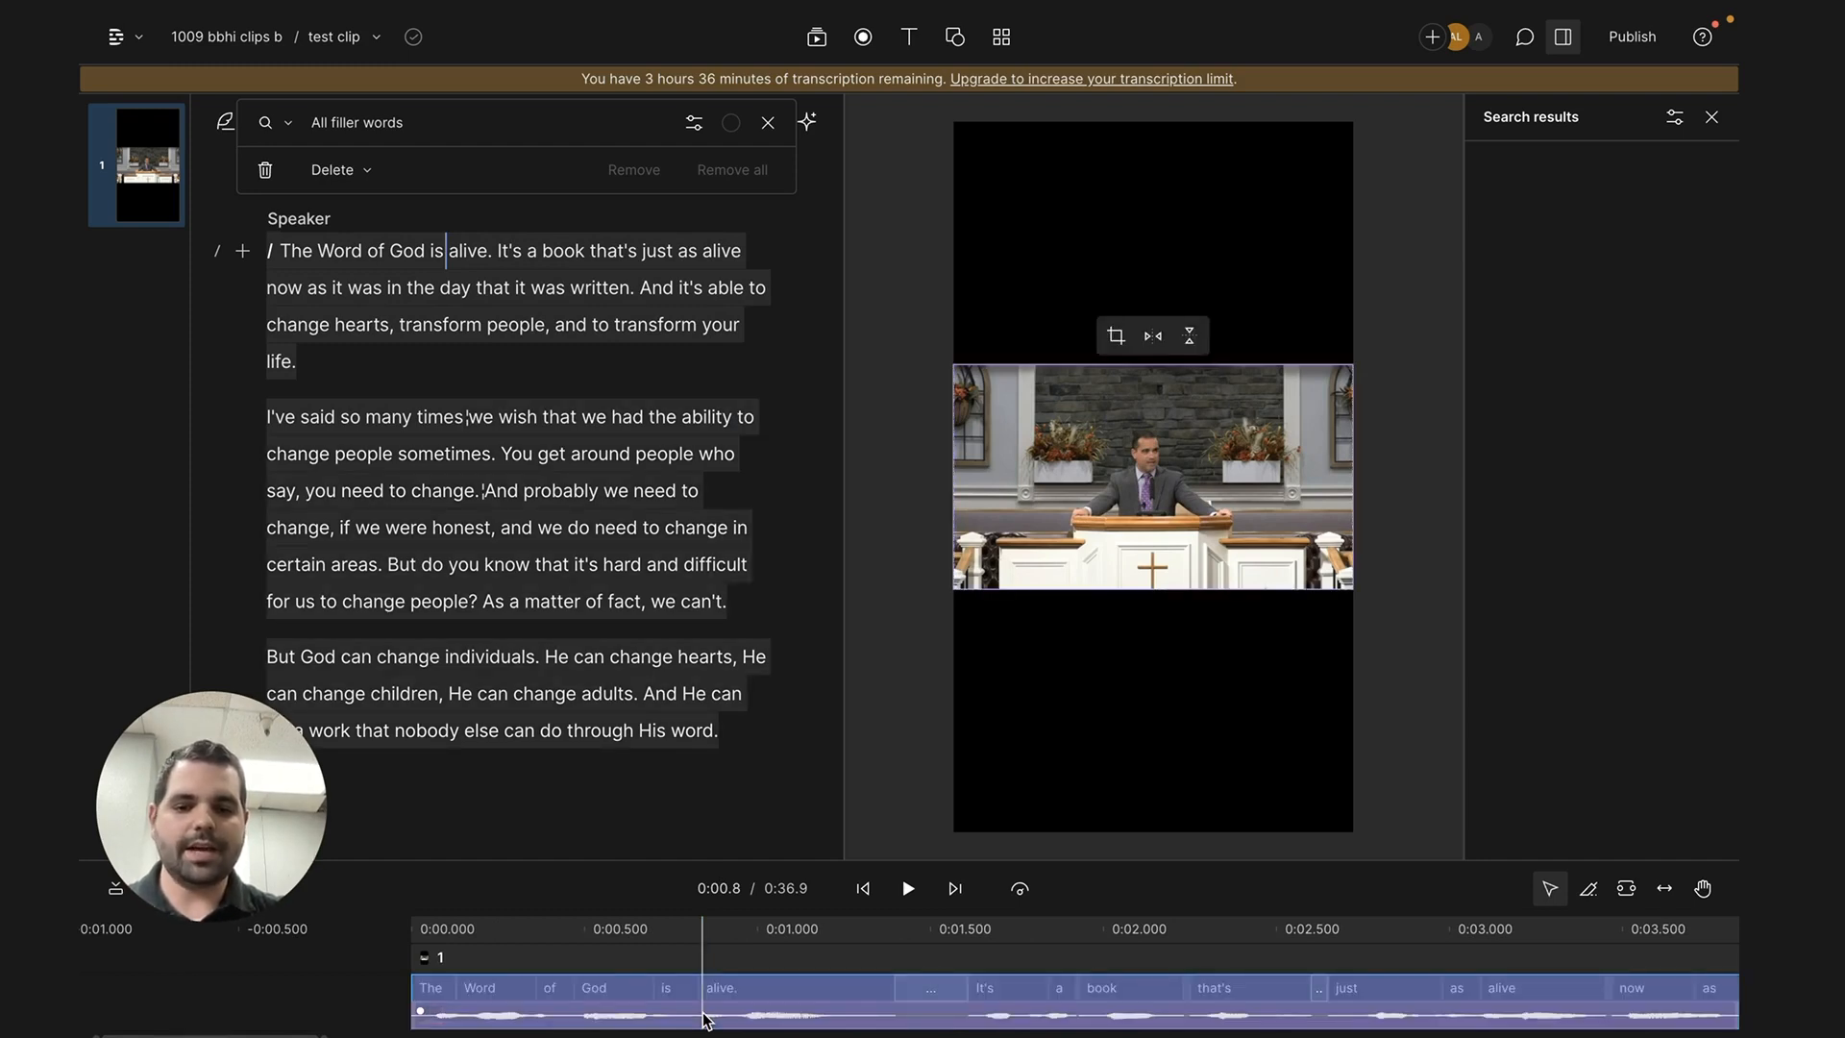
- Scale up the script's video clip to fill the portrait frame, with the preacher centred
scroll(706, 1018, "right", 15)
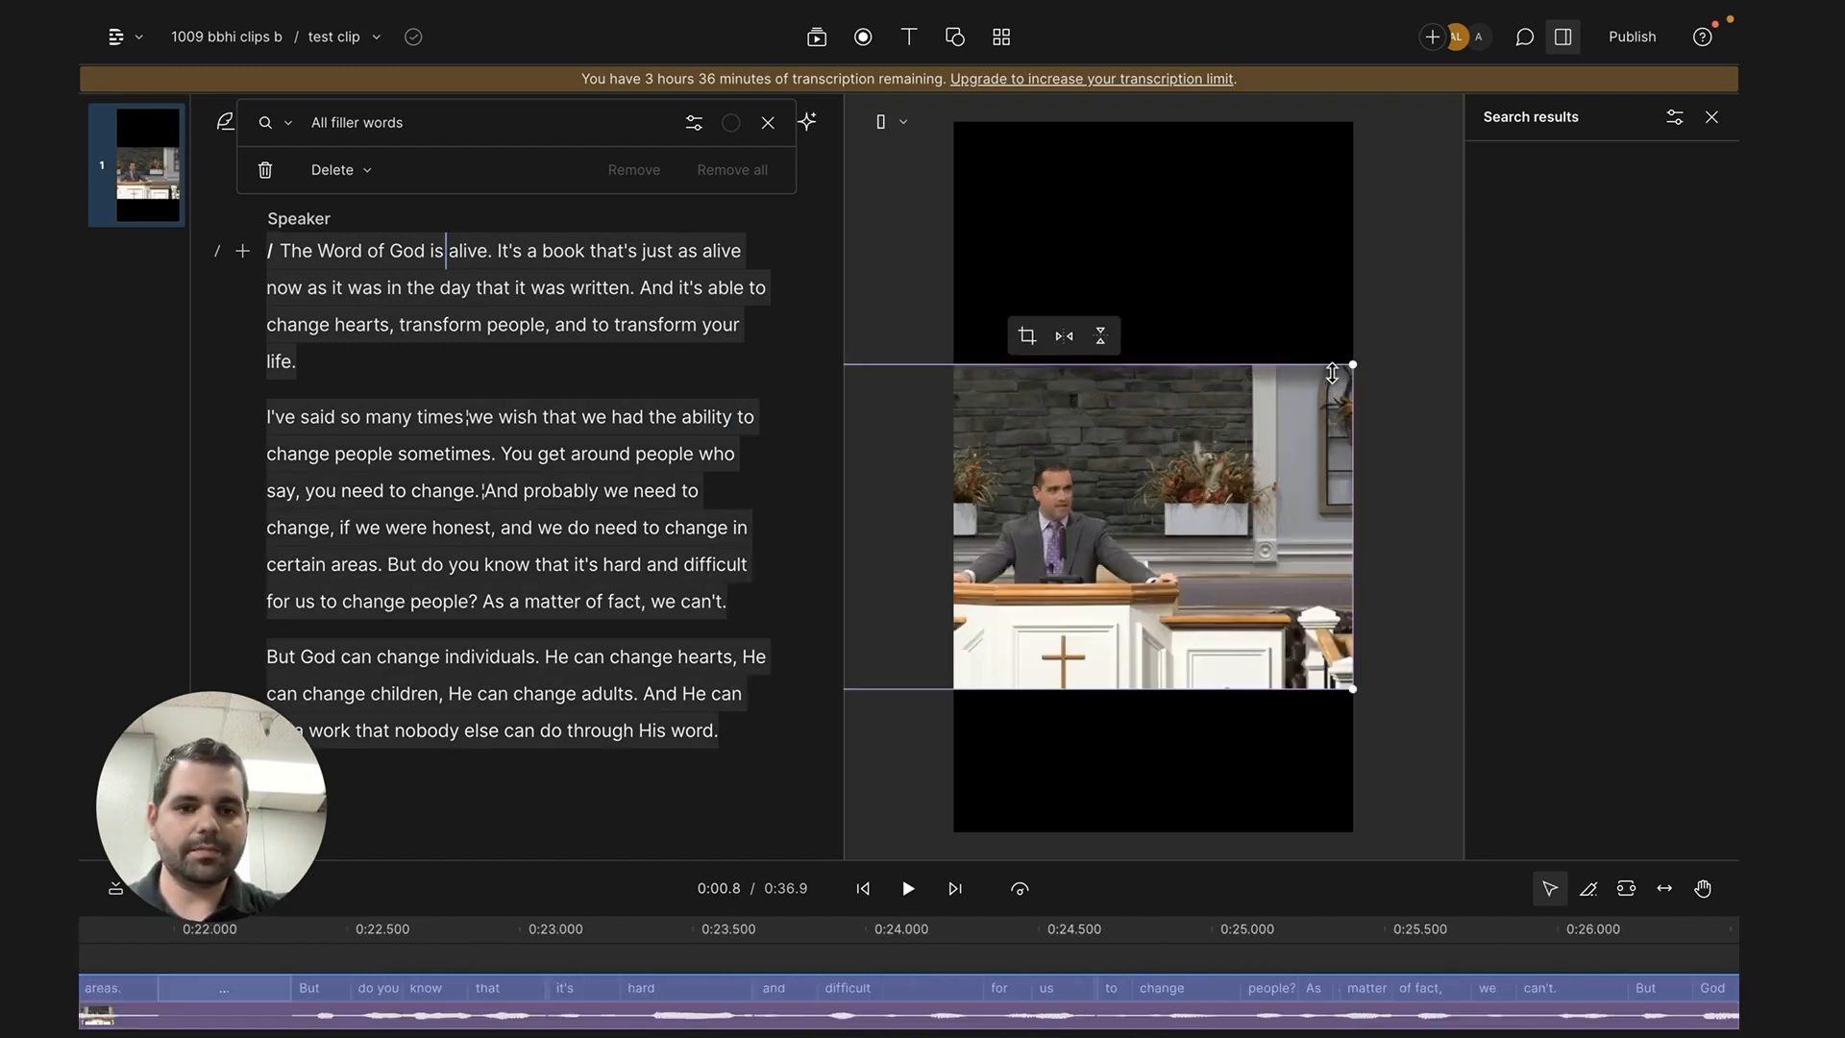
left_click_drag(1353, 364, 1737, 8)
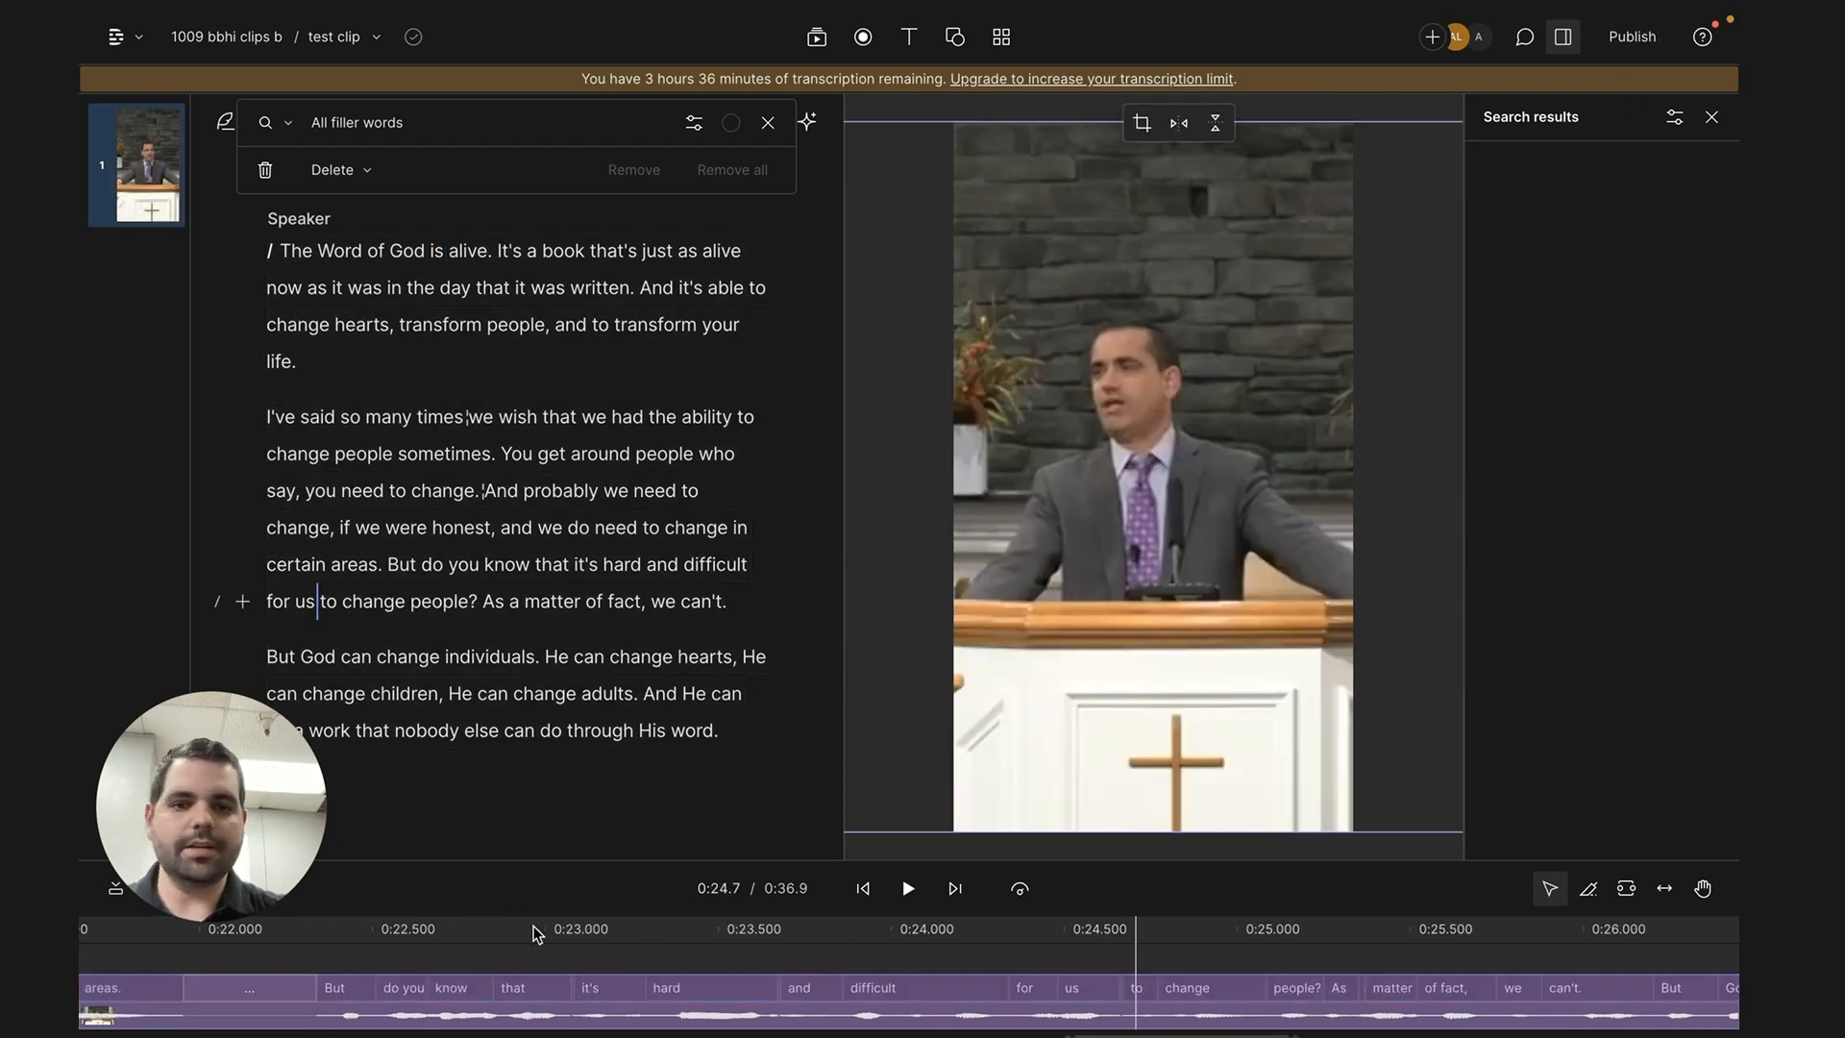
- Add captions over the video and select the caption layer for styling
left_click(908, 37)
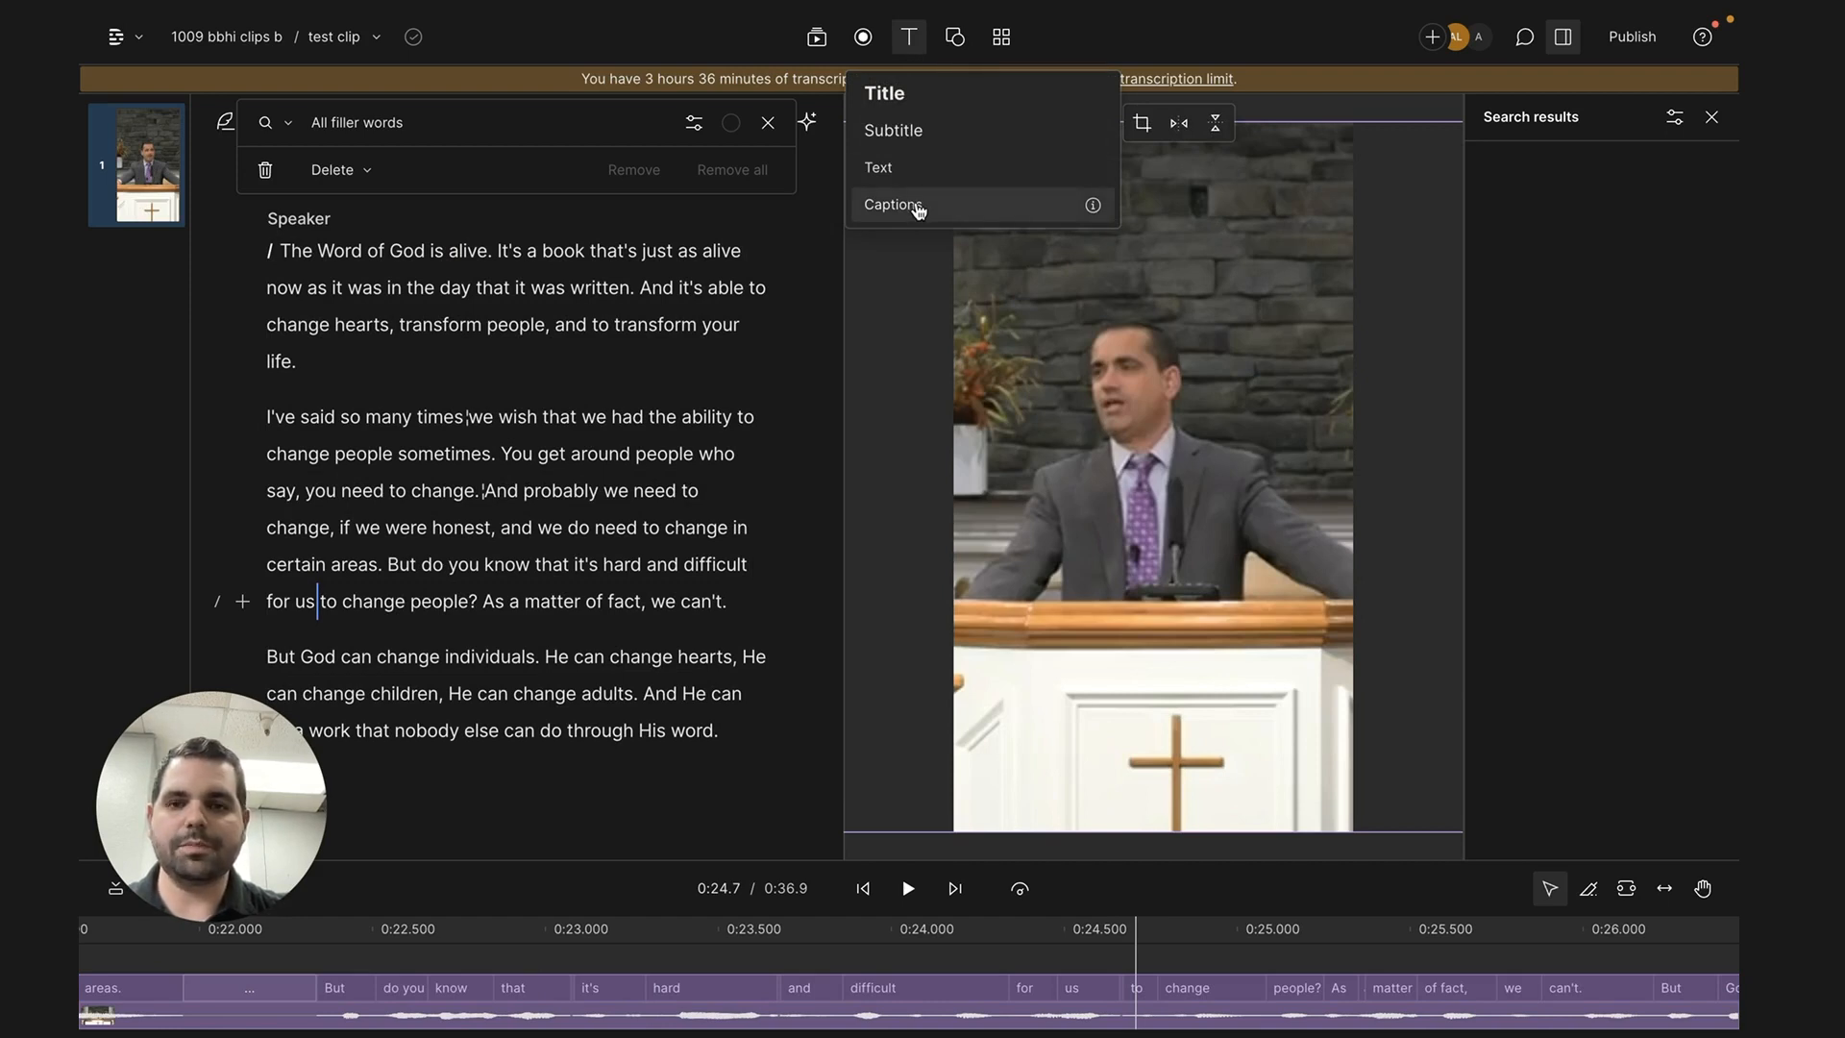
left_click(916, 206)
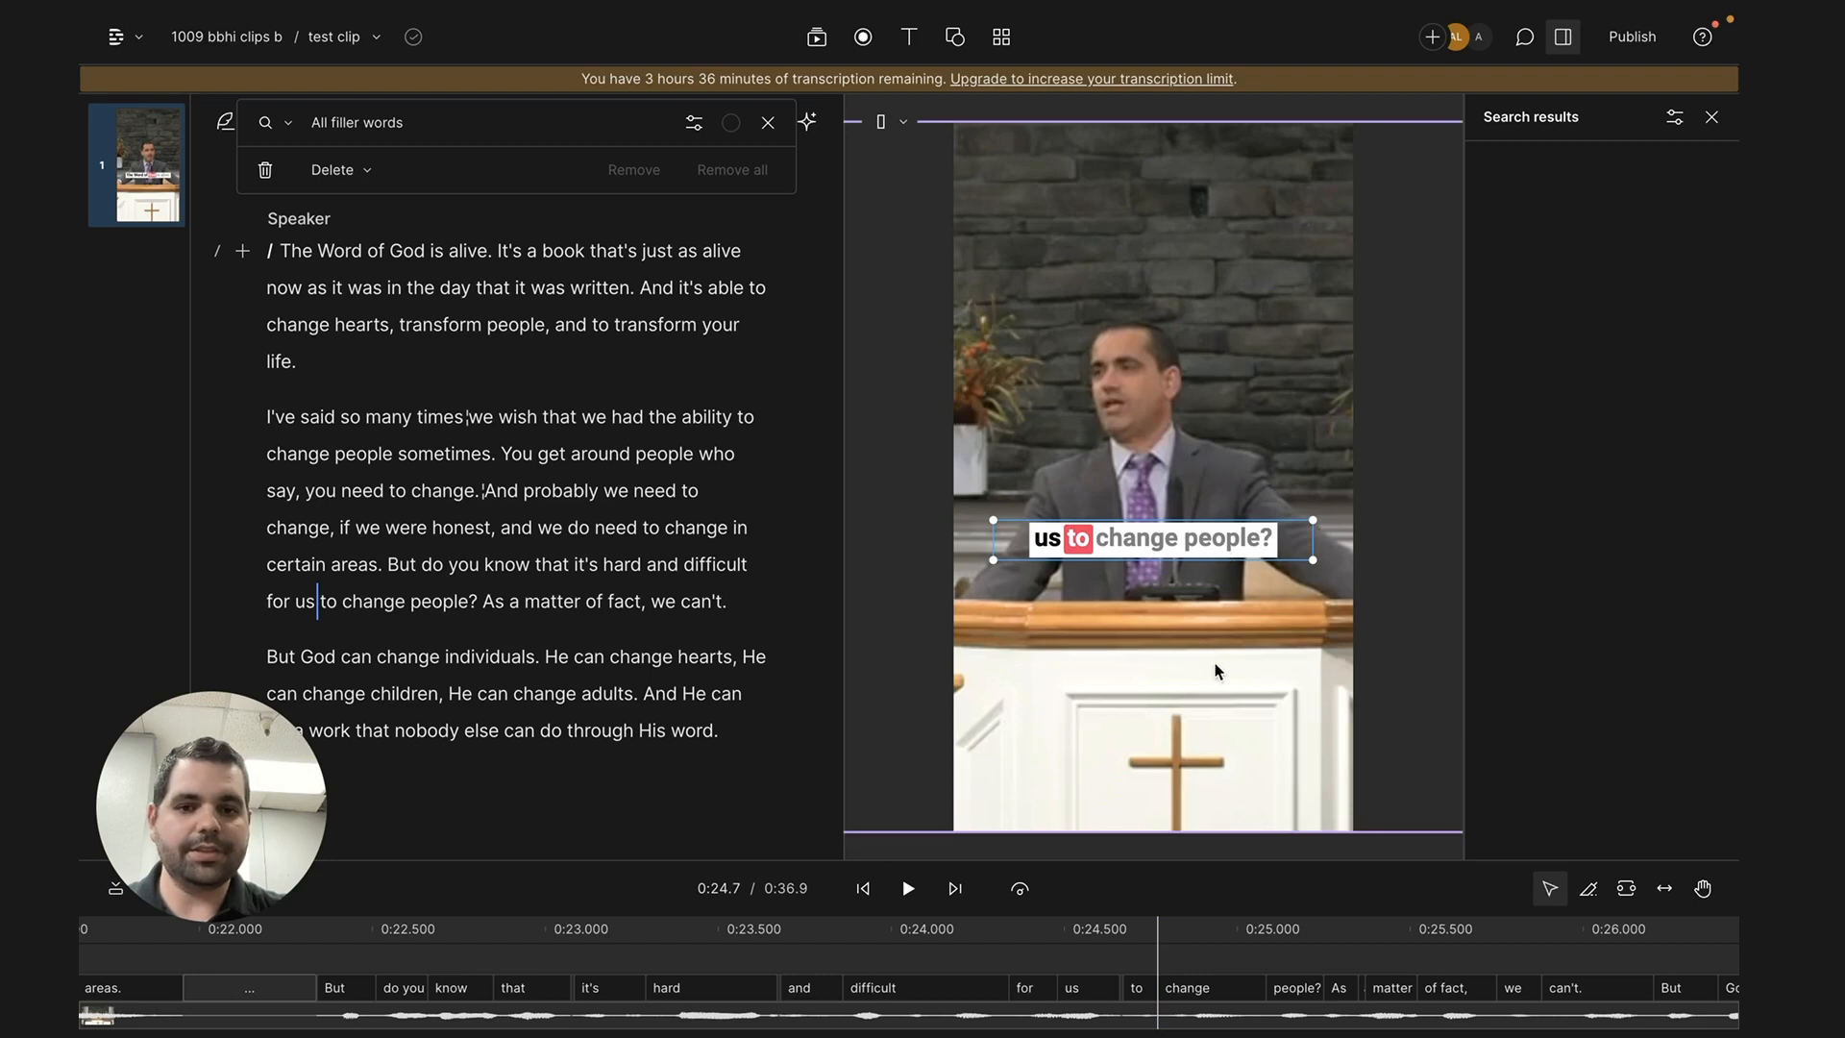
left_click(1232, 548)
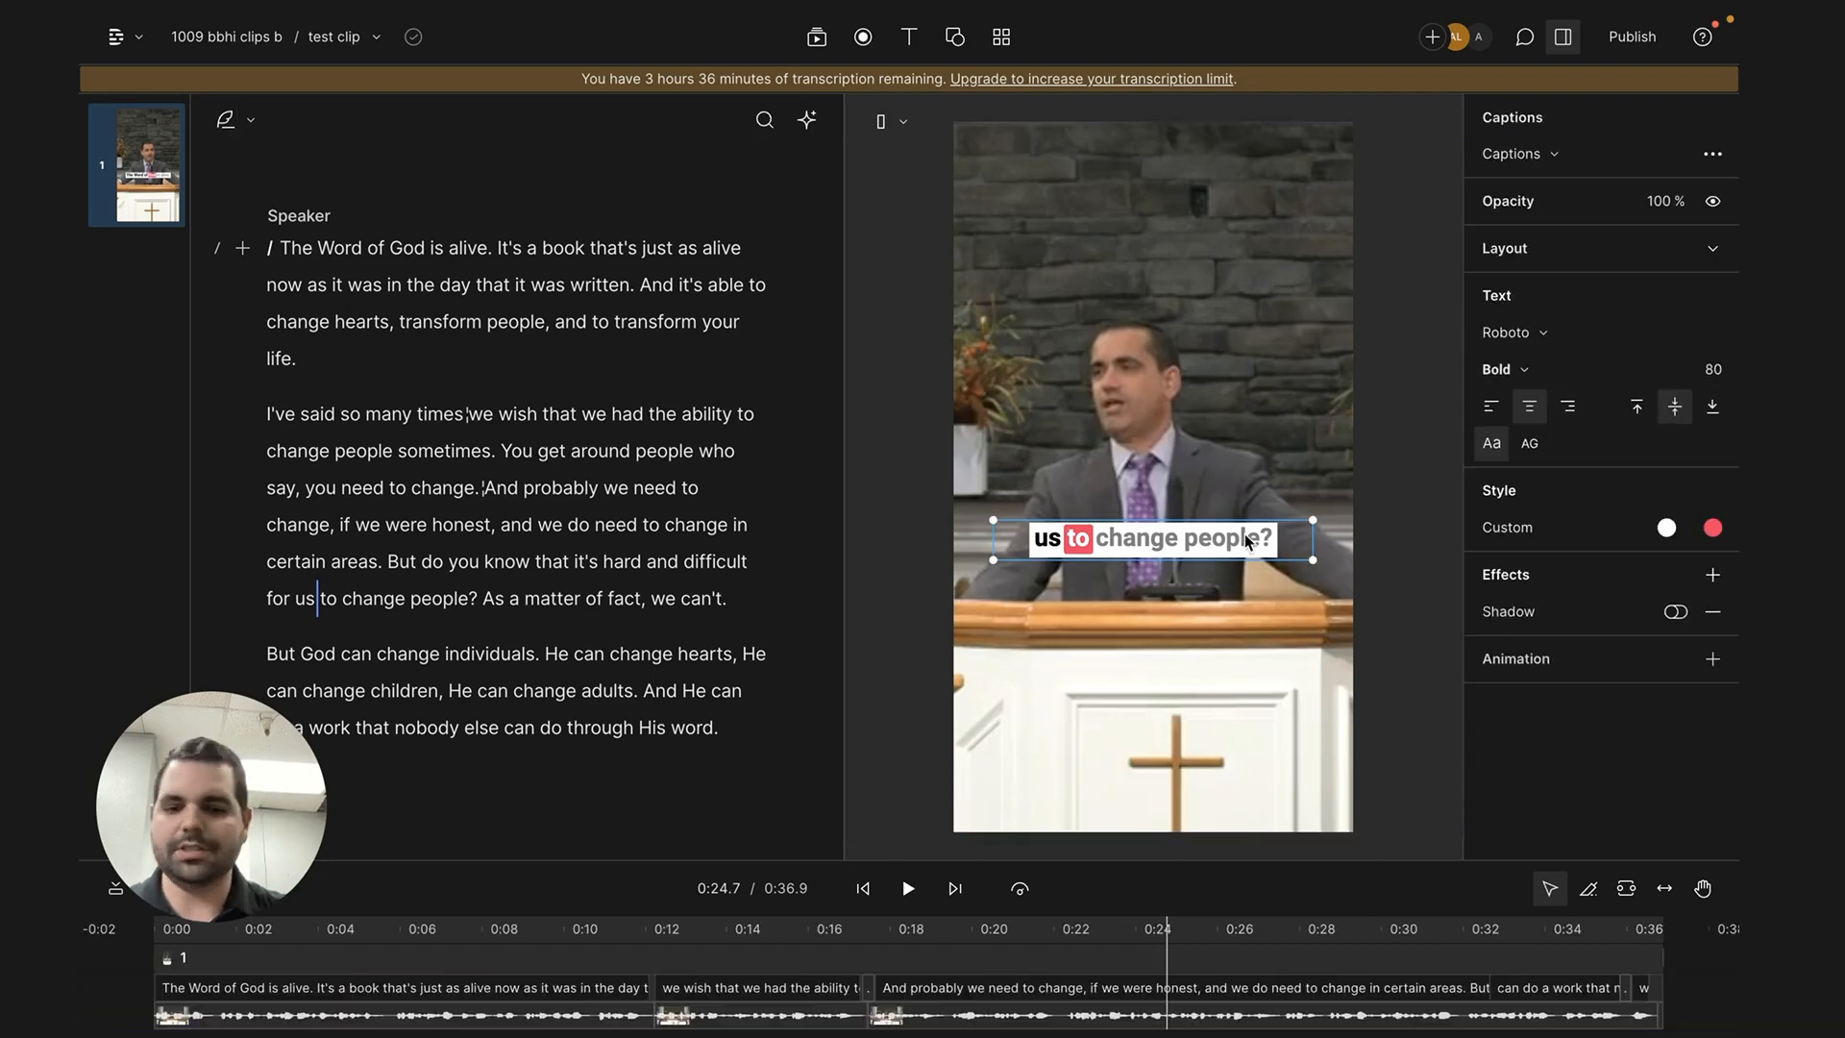
- Set the captions' text fill to white and the active word's background to blue 00aaff at 67% opacity
left_click(1586, 531)
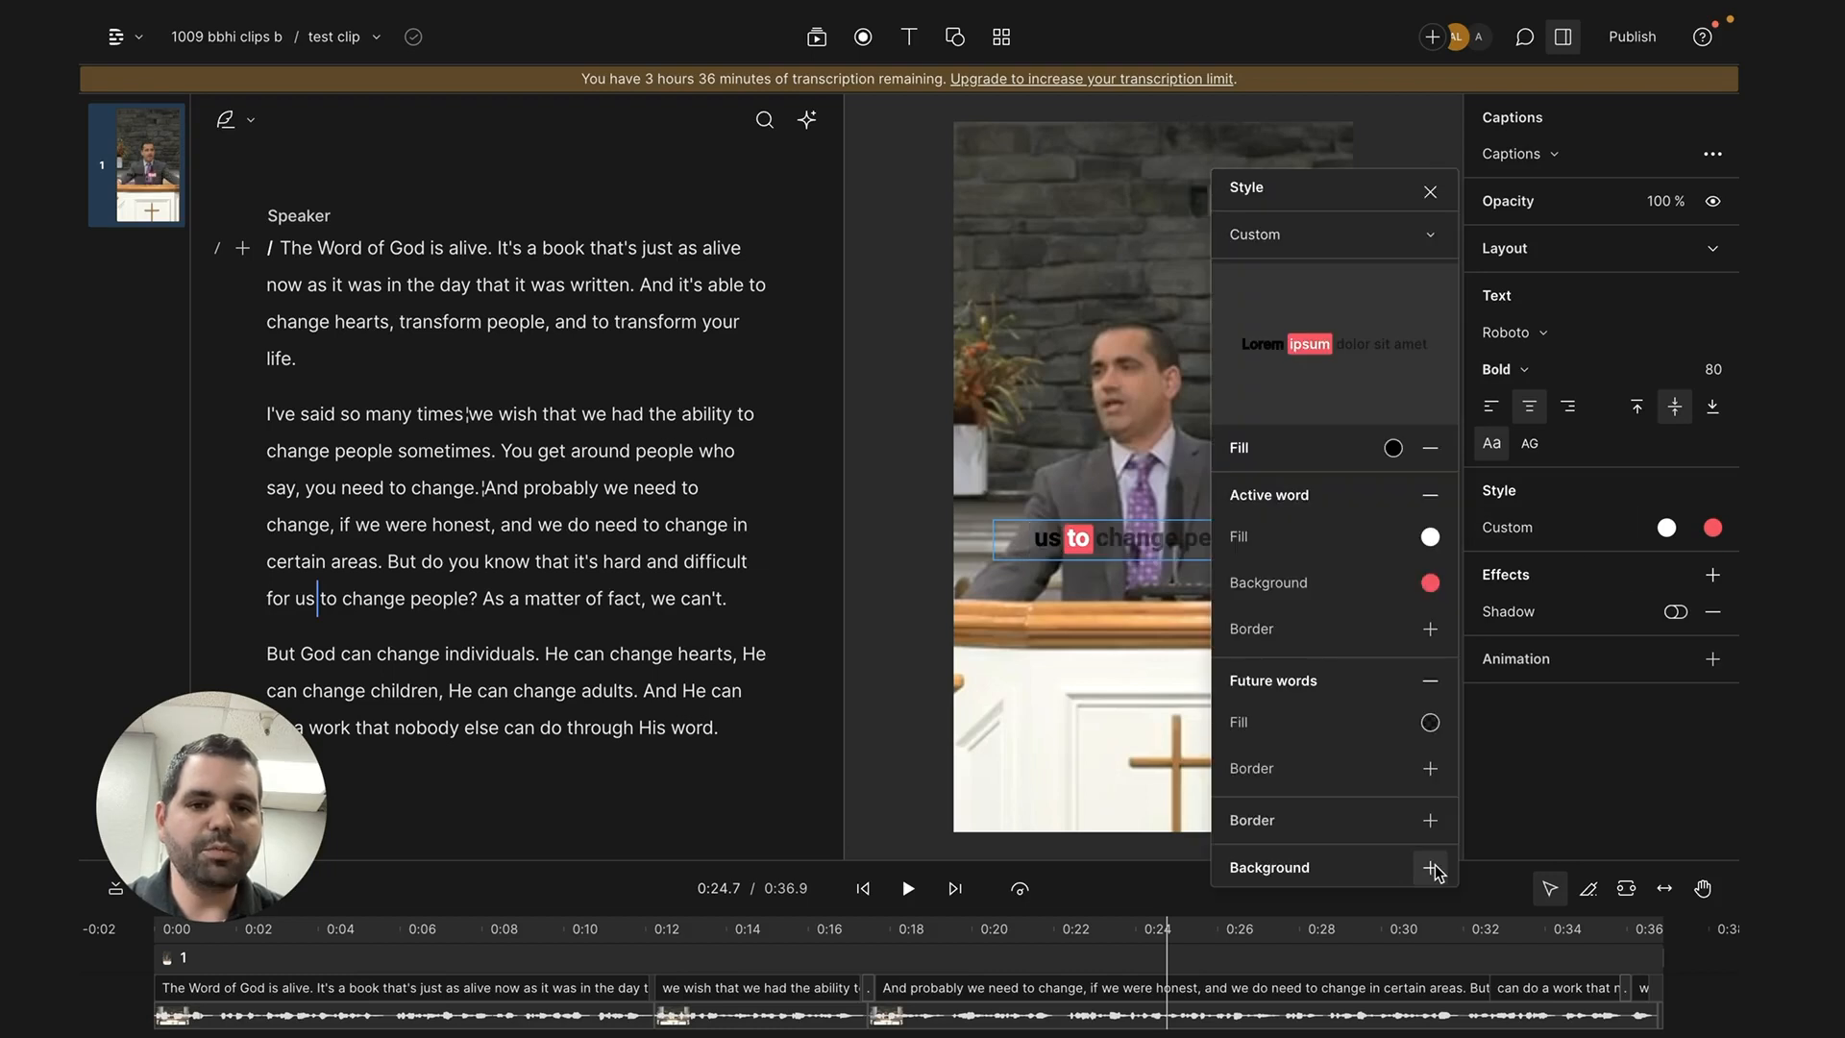
left_click(1393, 447)
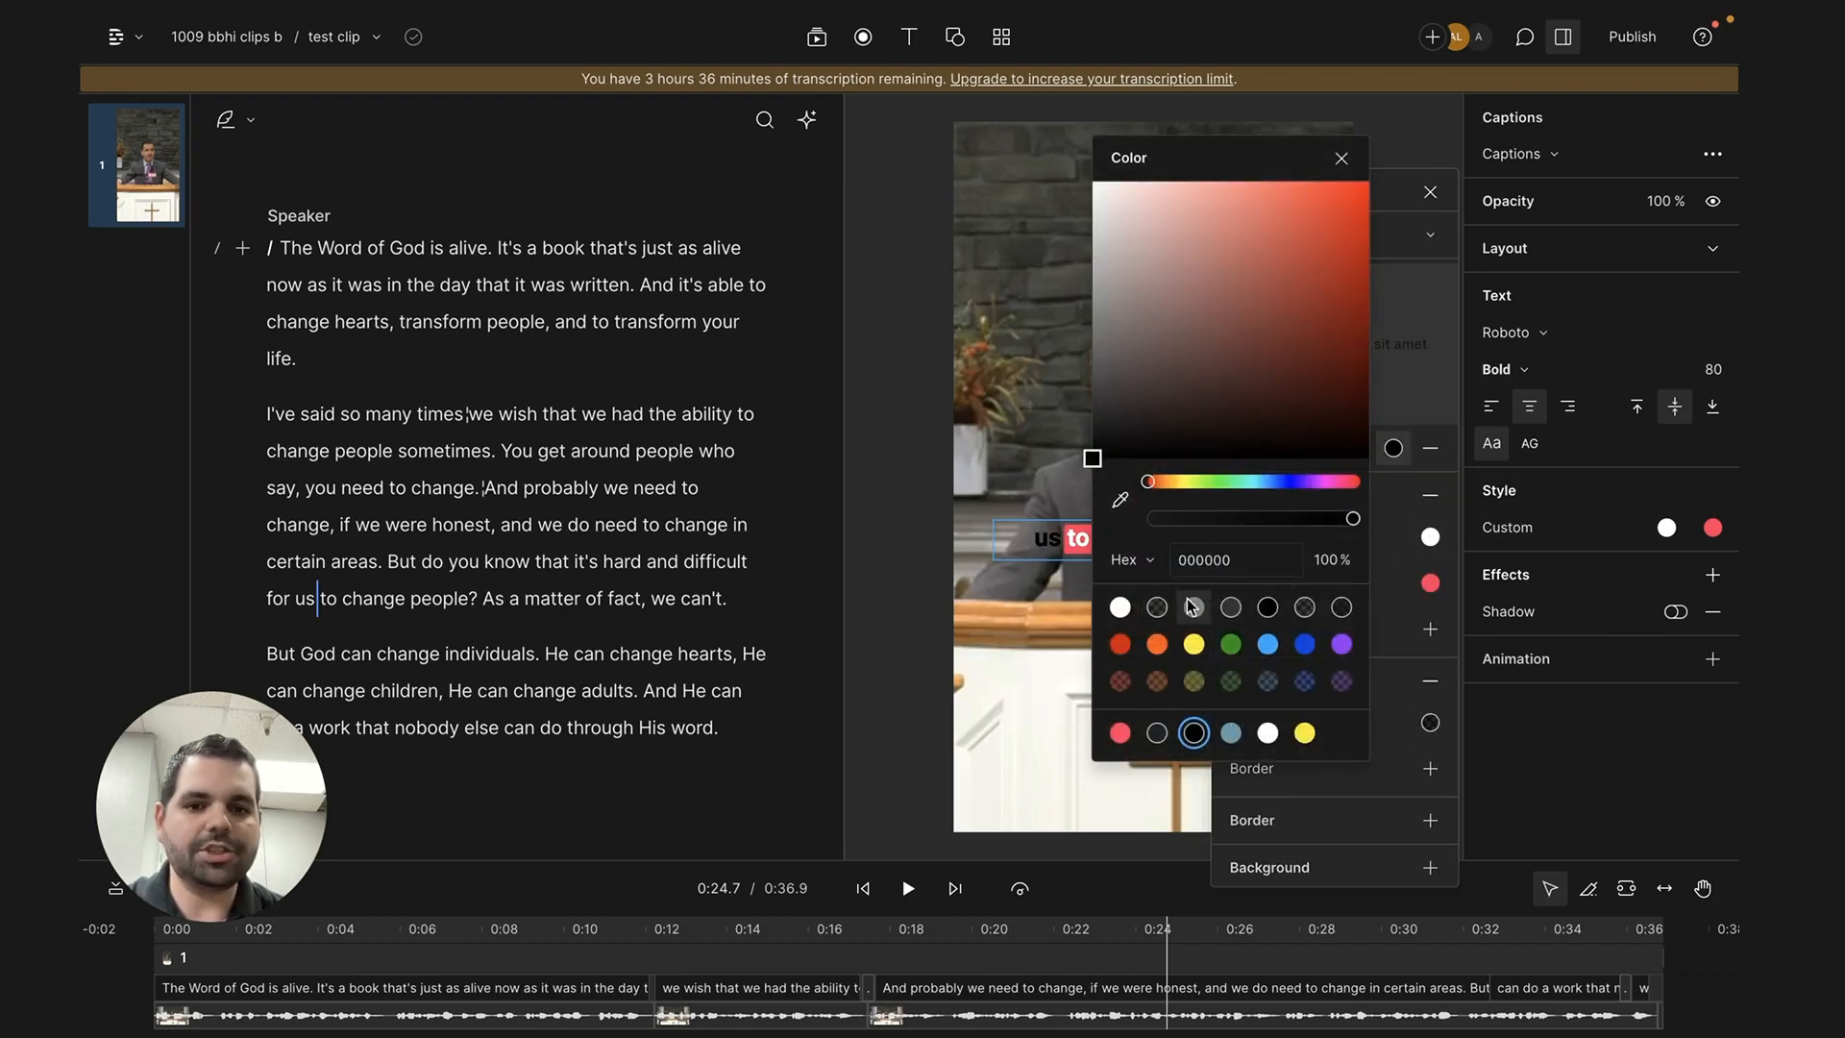
left_click(1121, 607)
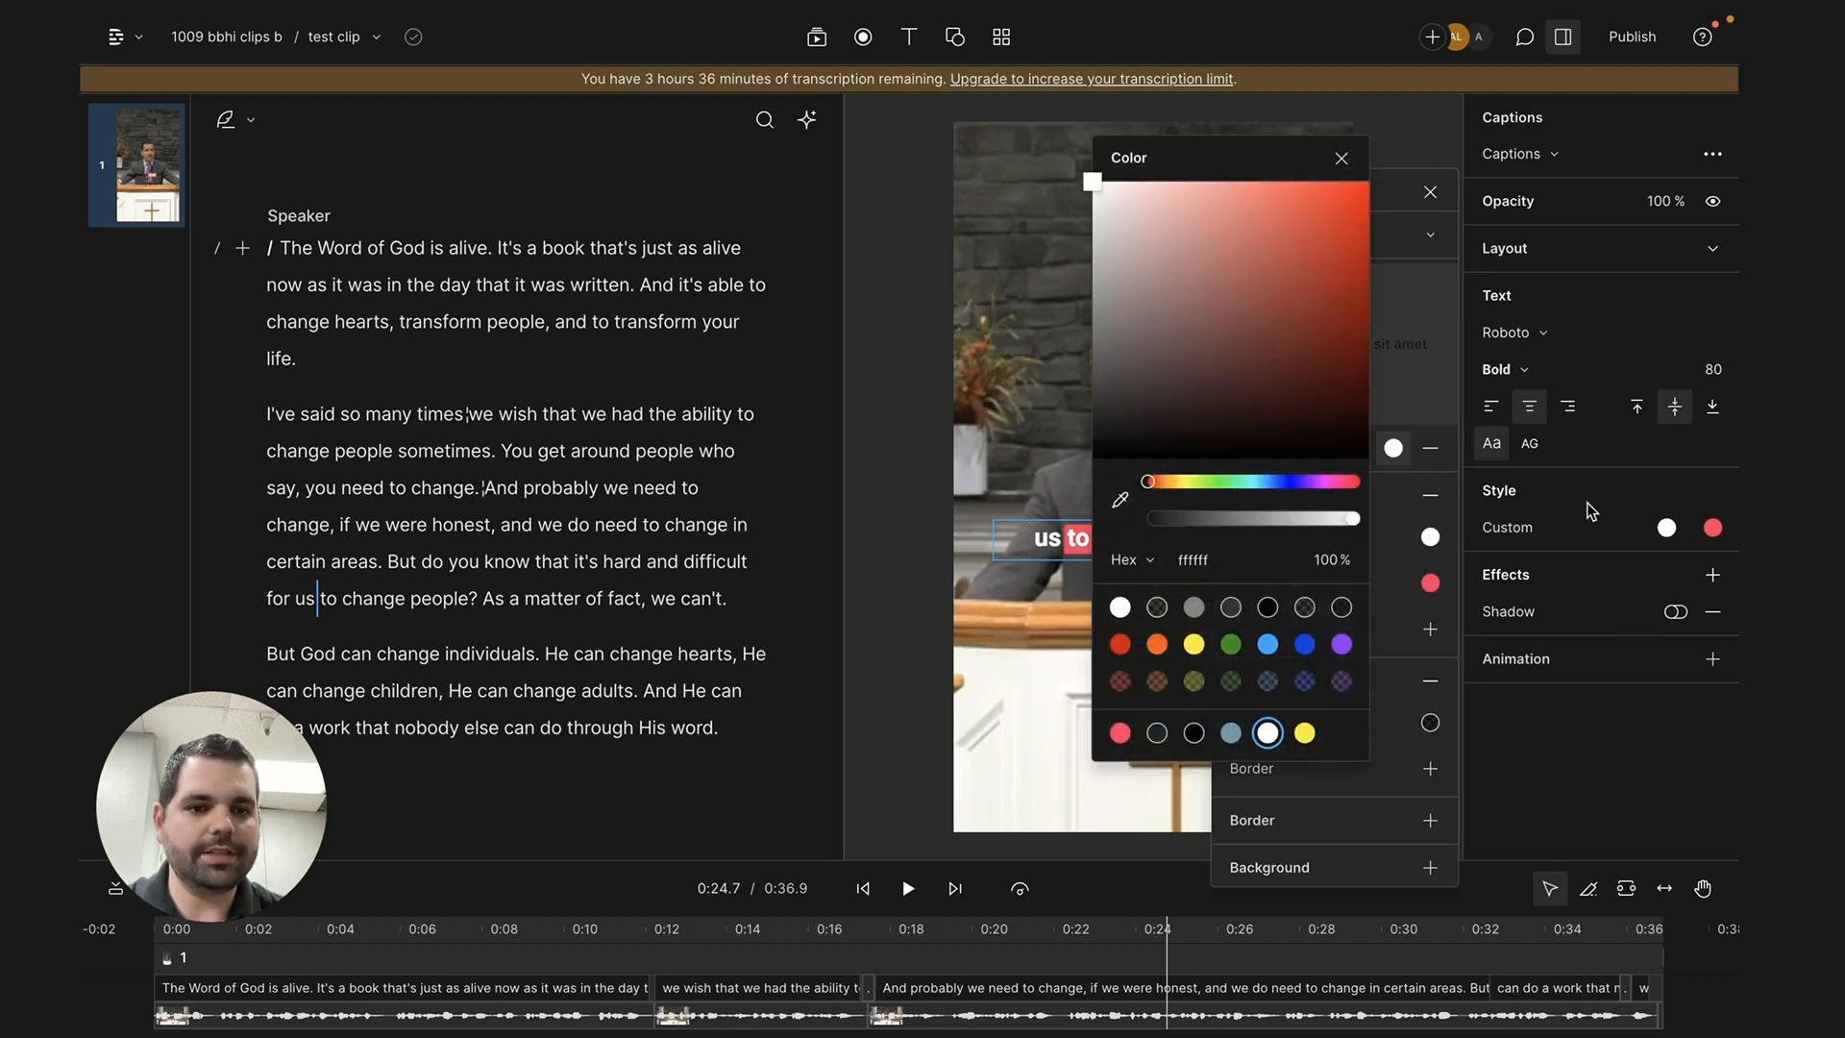
left_click(1430, 582)
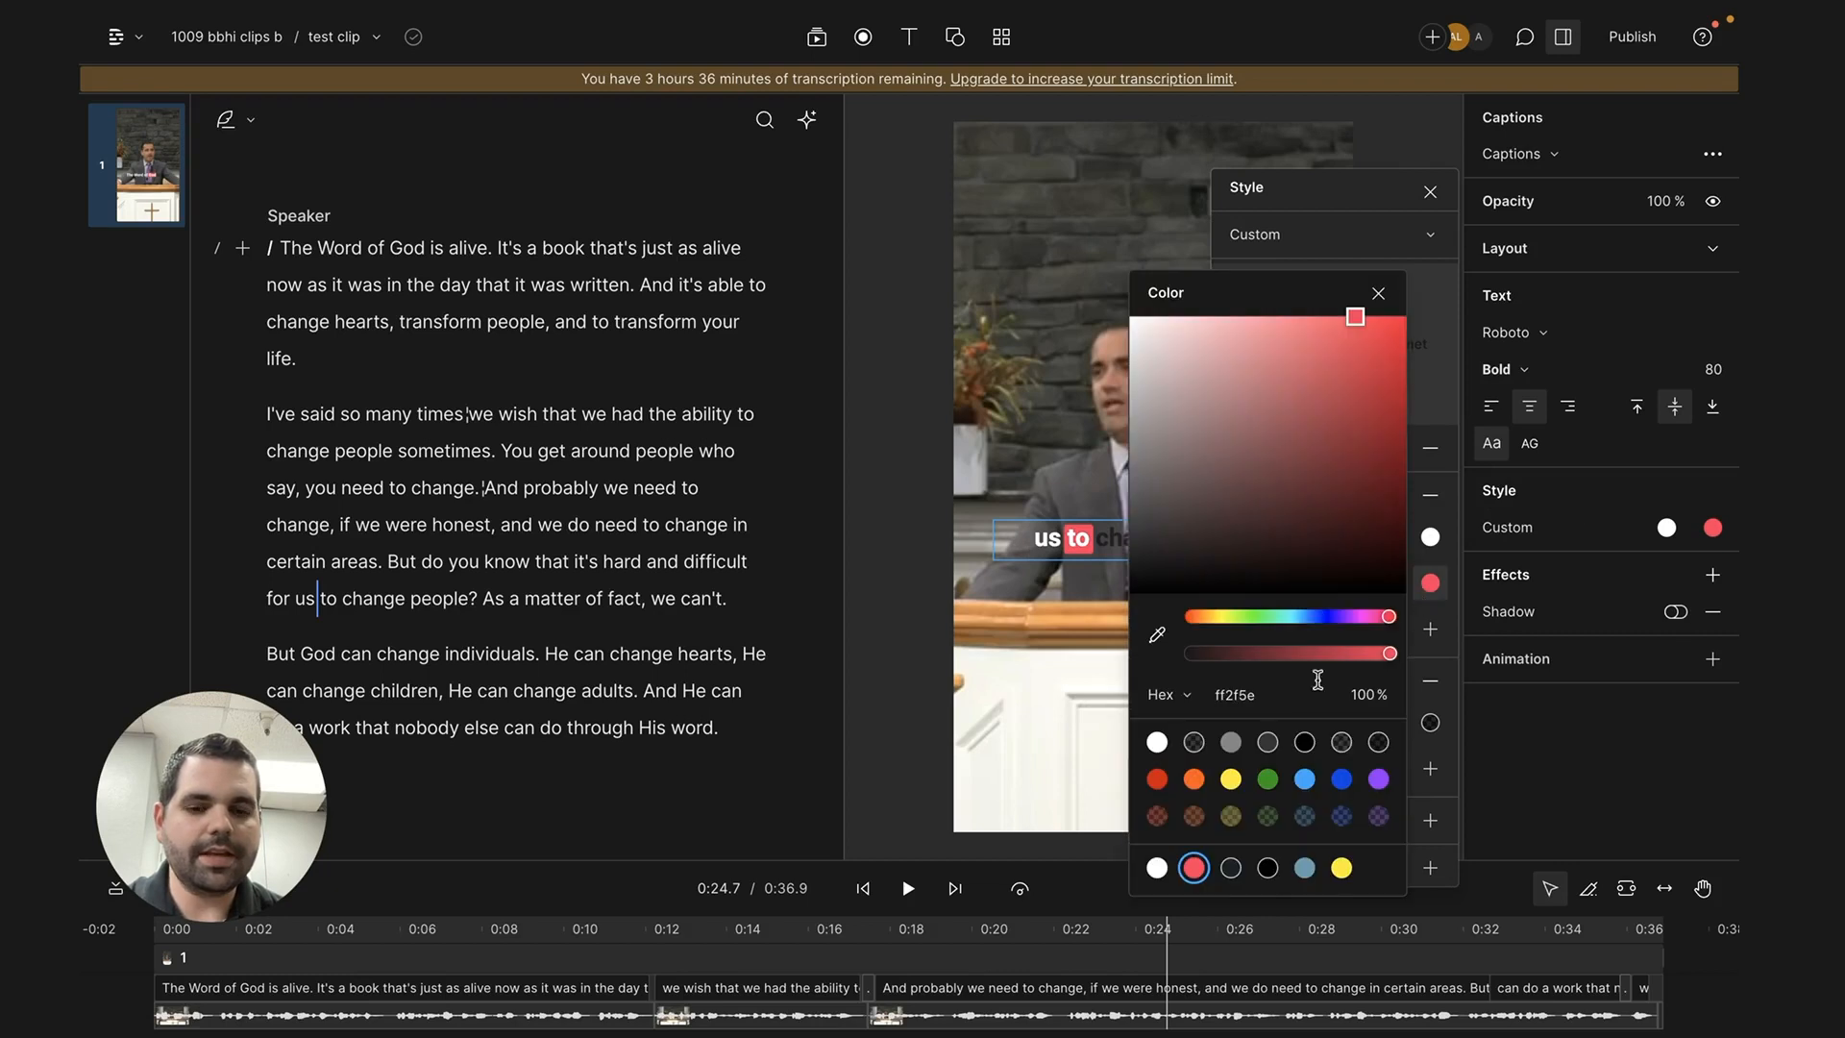
left_click(1304, 779)
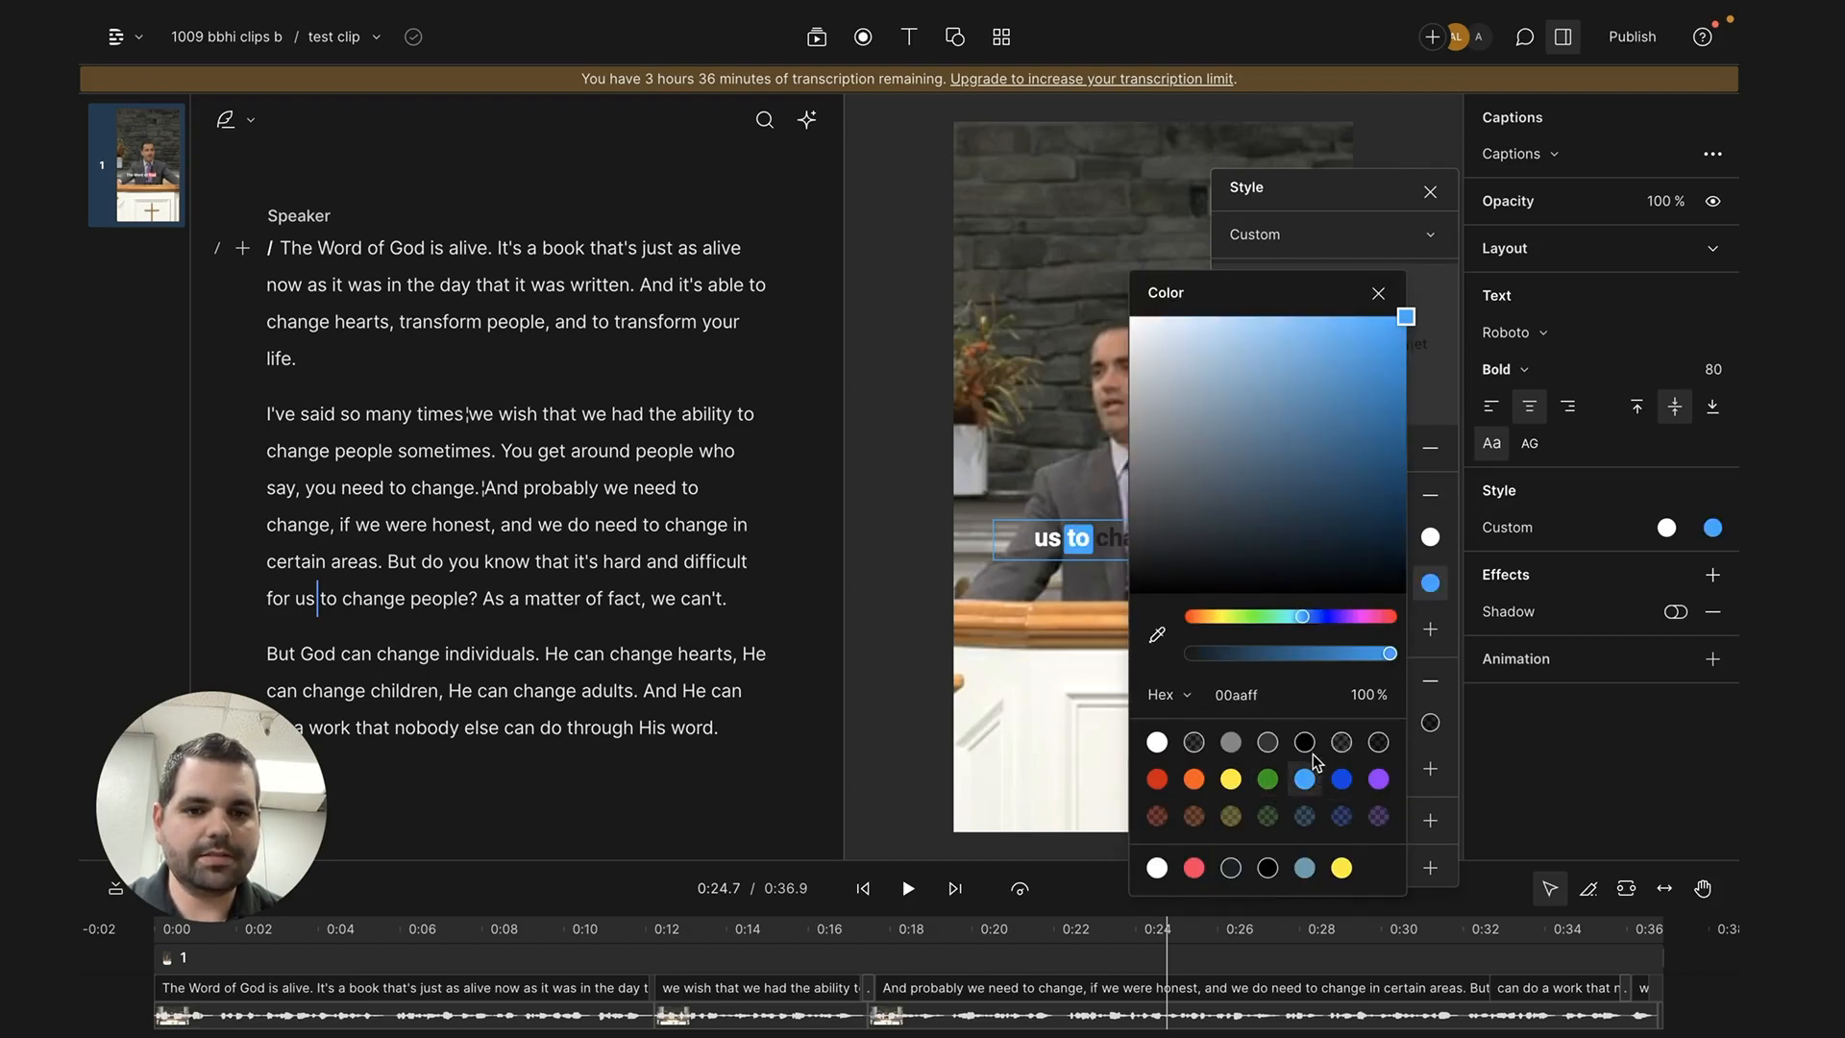
left_click_drag(1389, 653, 1326, 661)
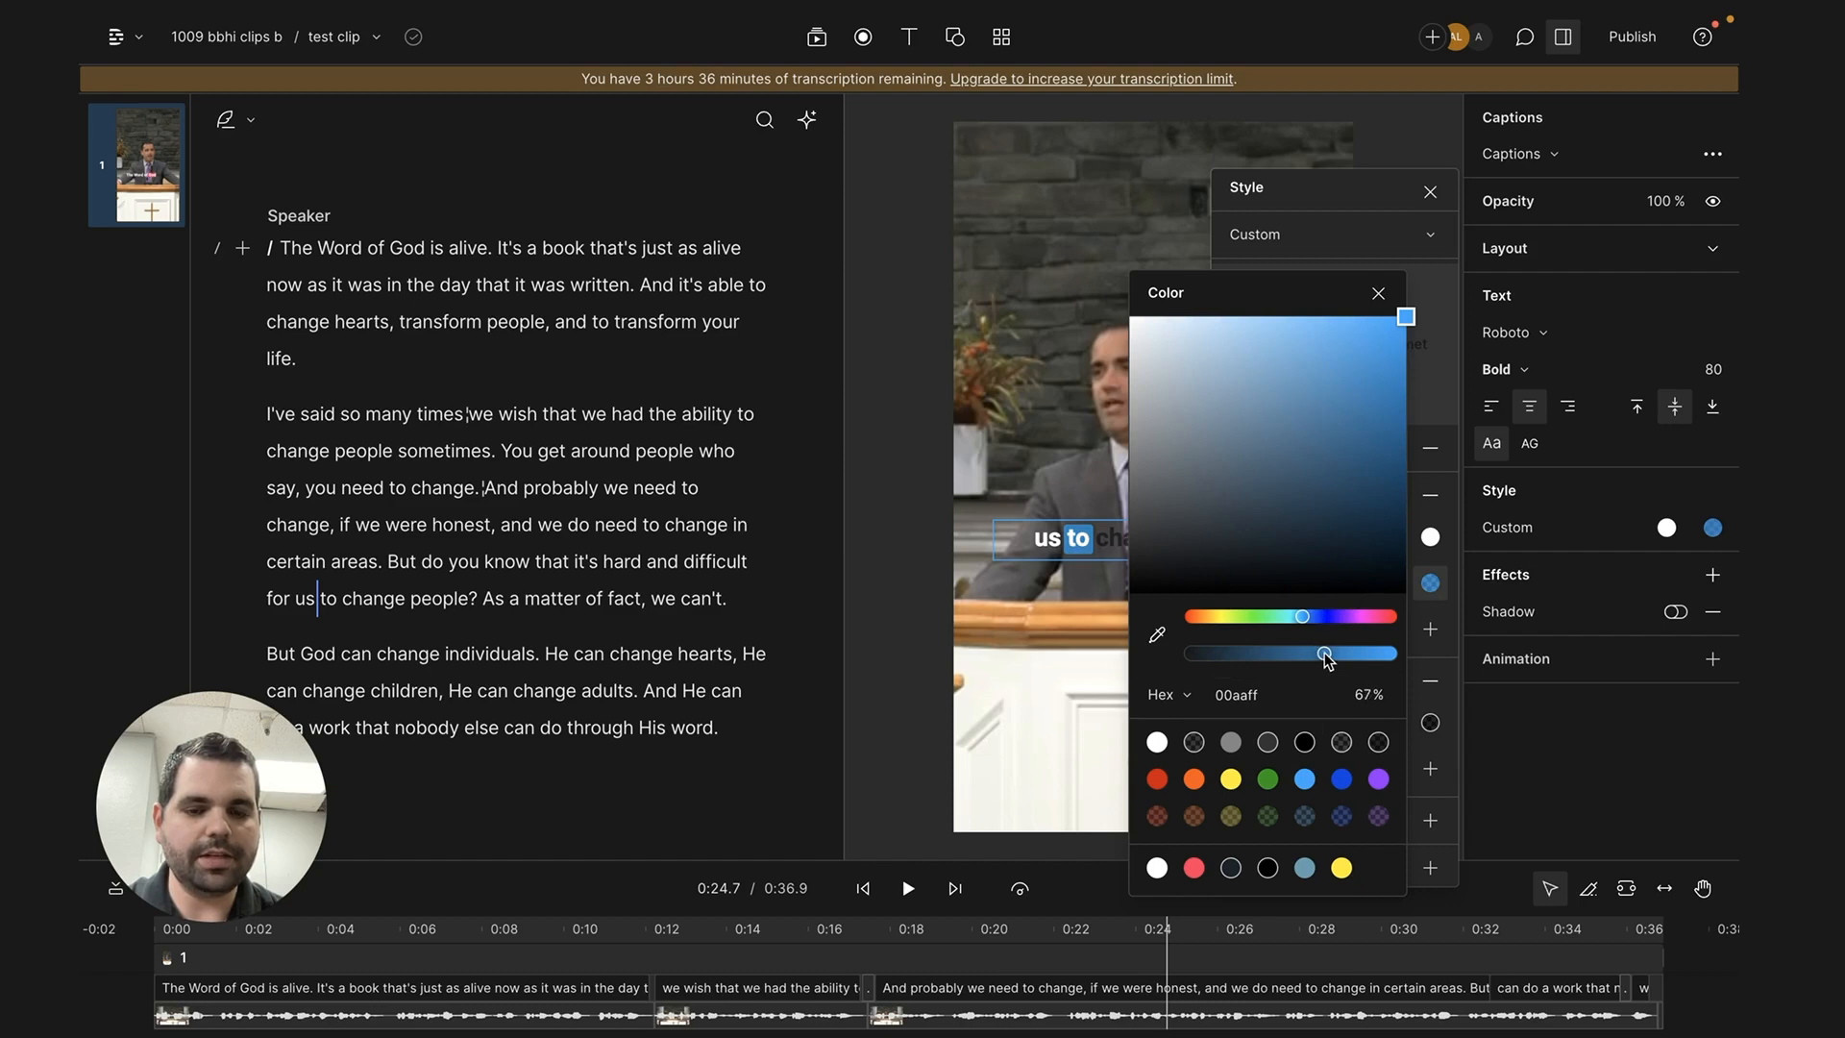
left_click(1379, 295)
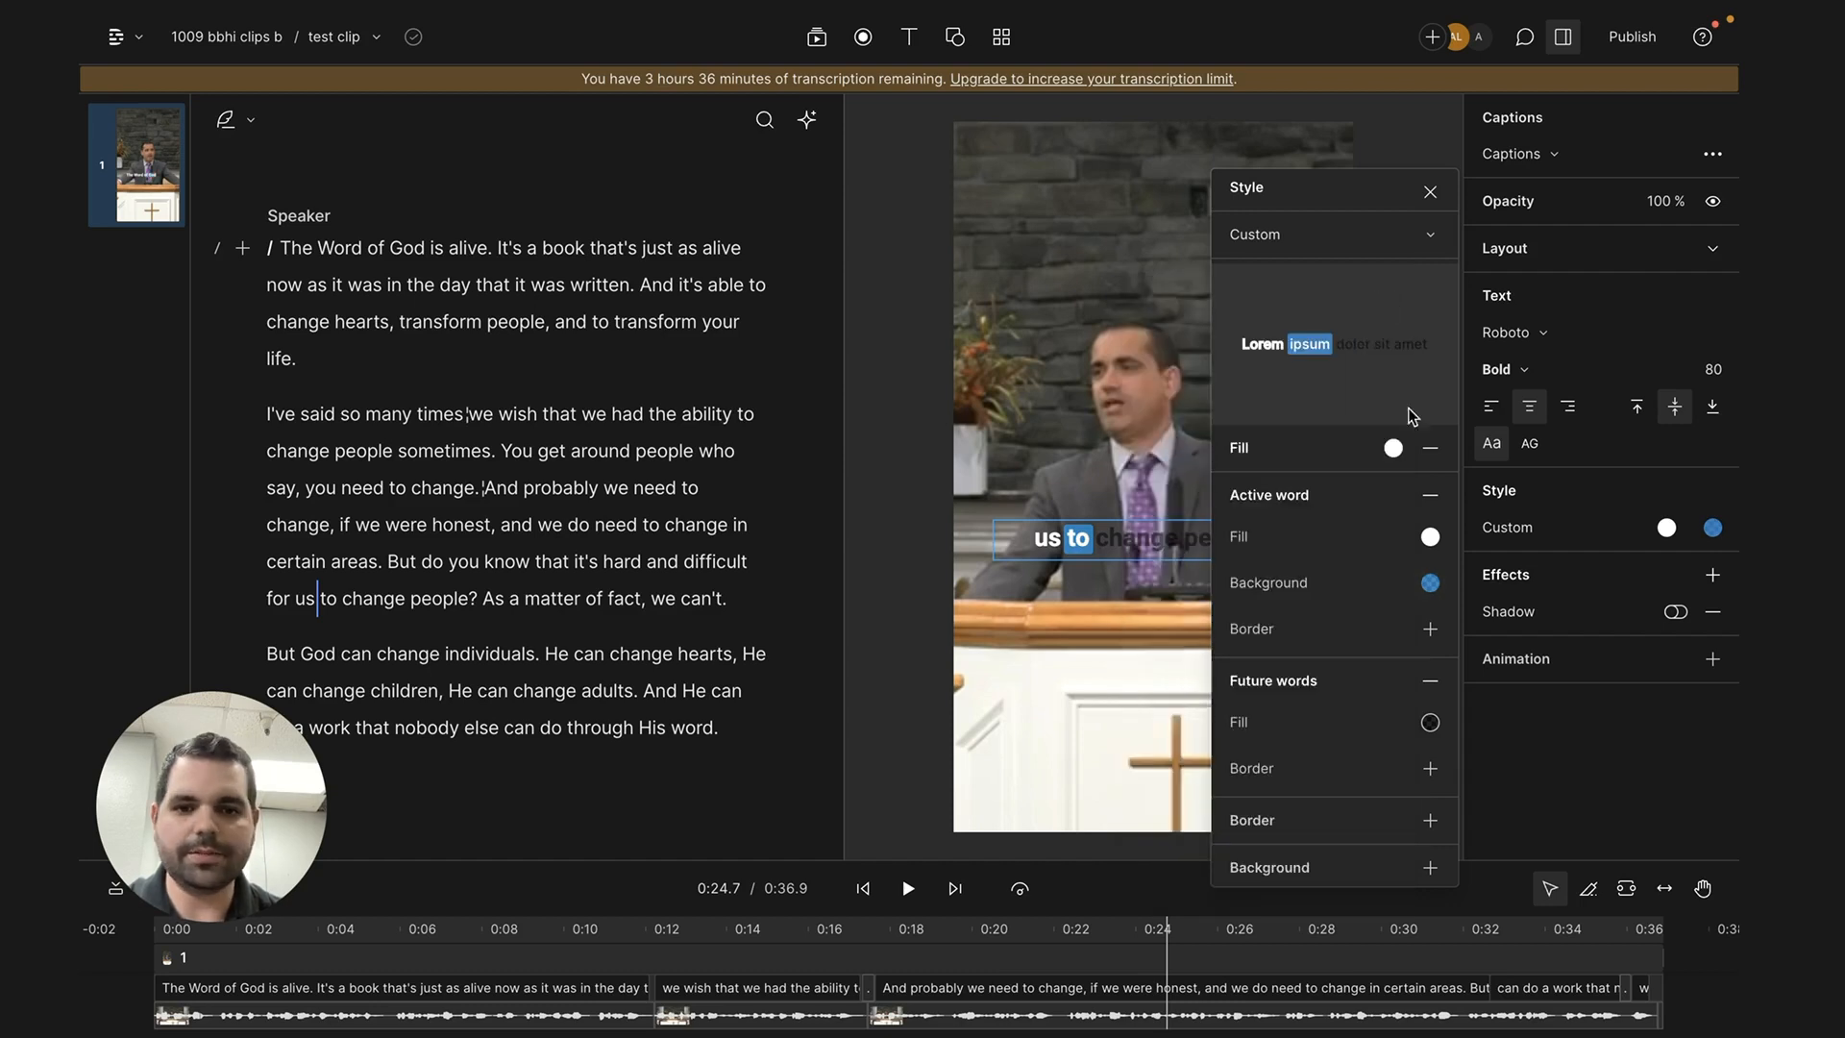
- Turn on the captions' shadow and give the future words a lighter, semi-transparent fill
left_click(1675, 616)
left_click(1675, 616)
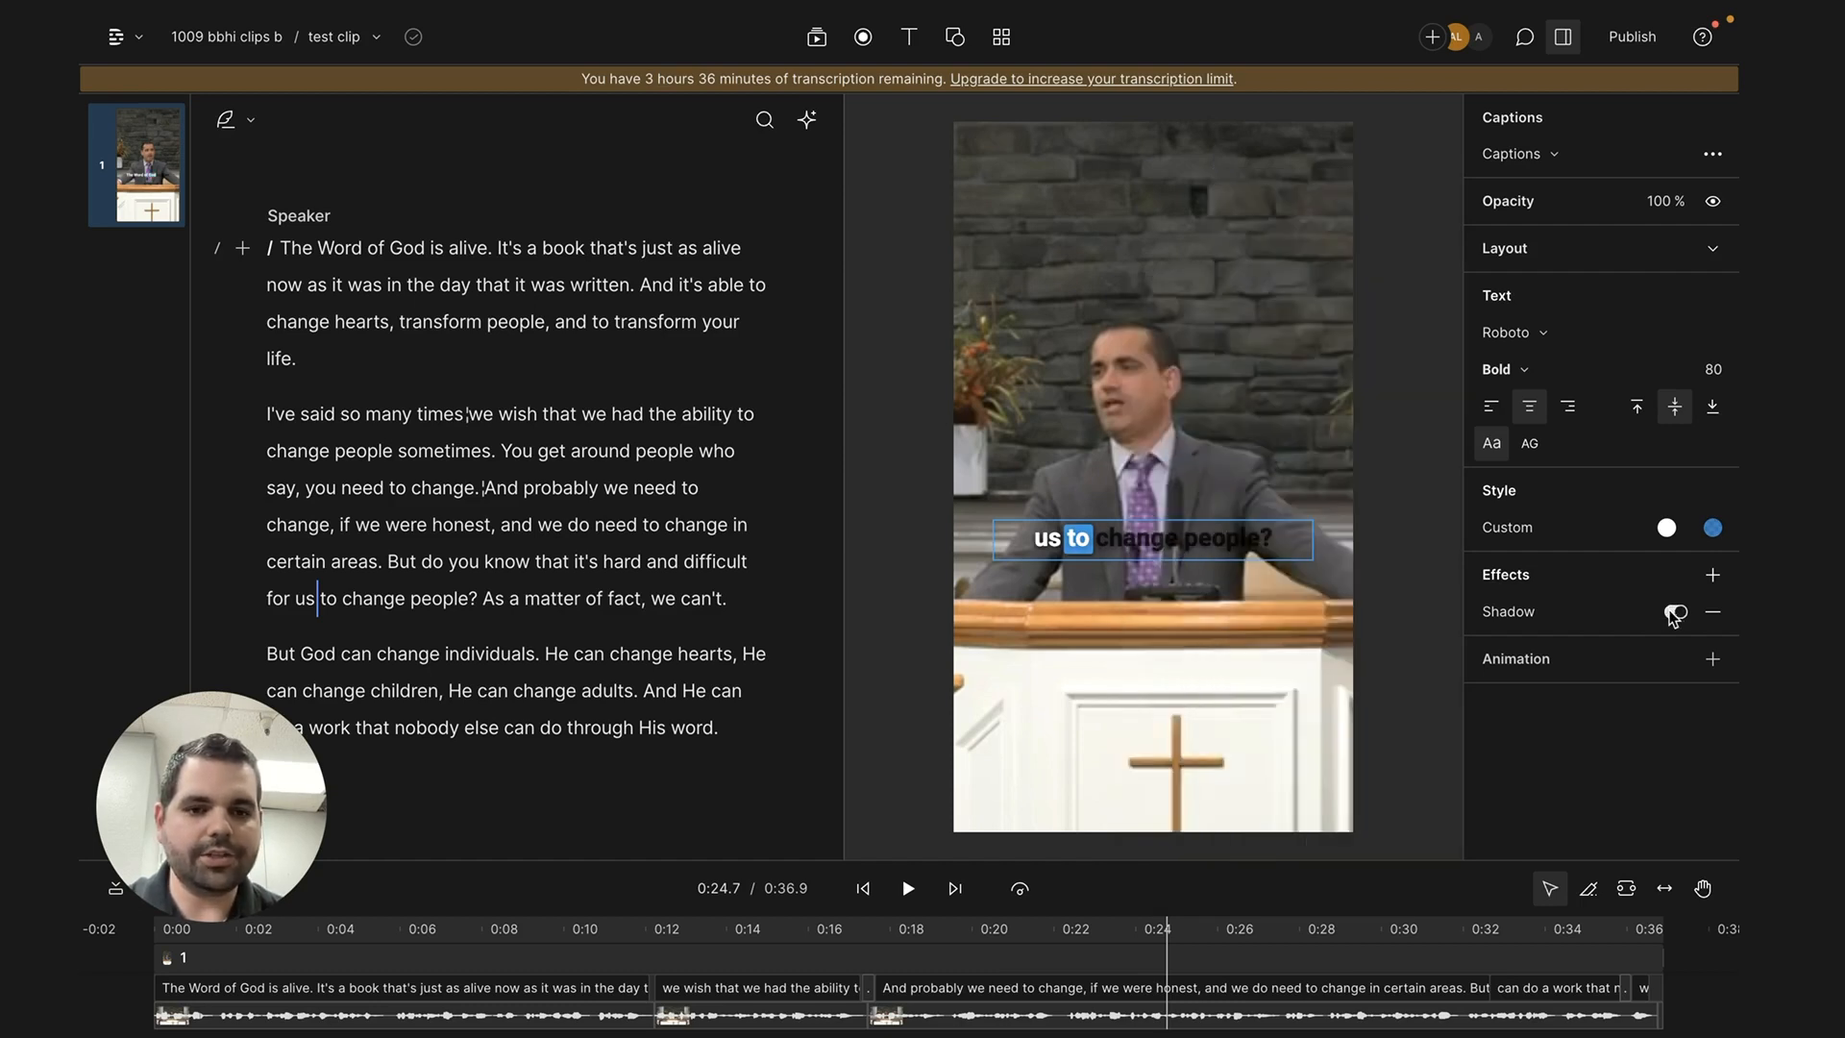
left_click(1581, 619)
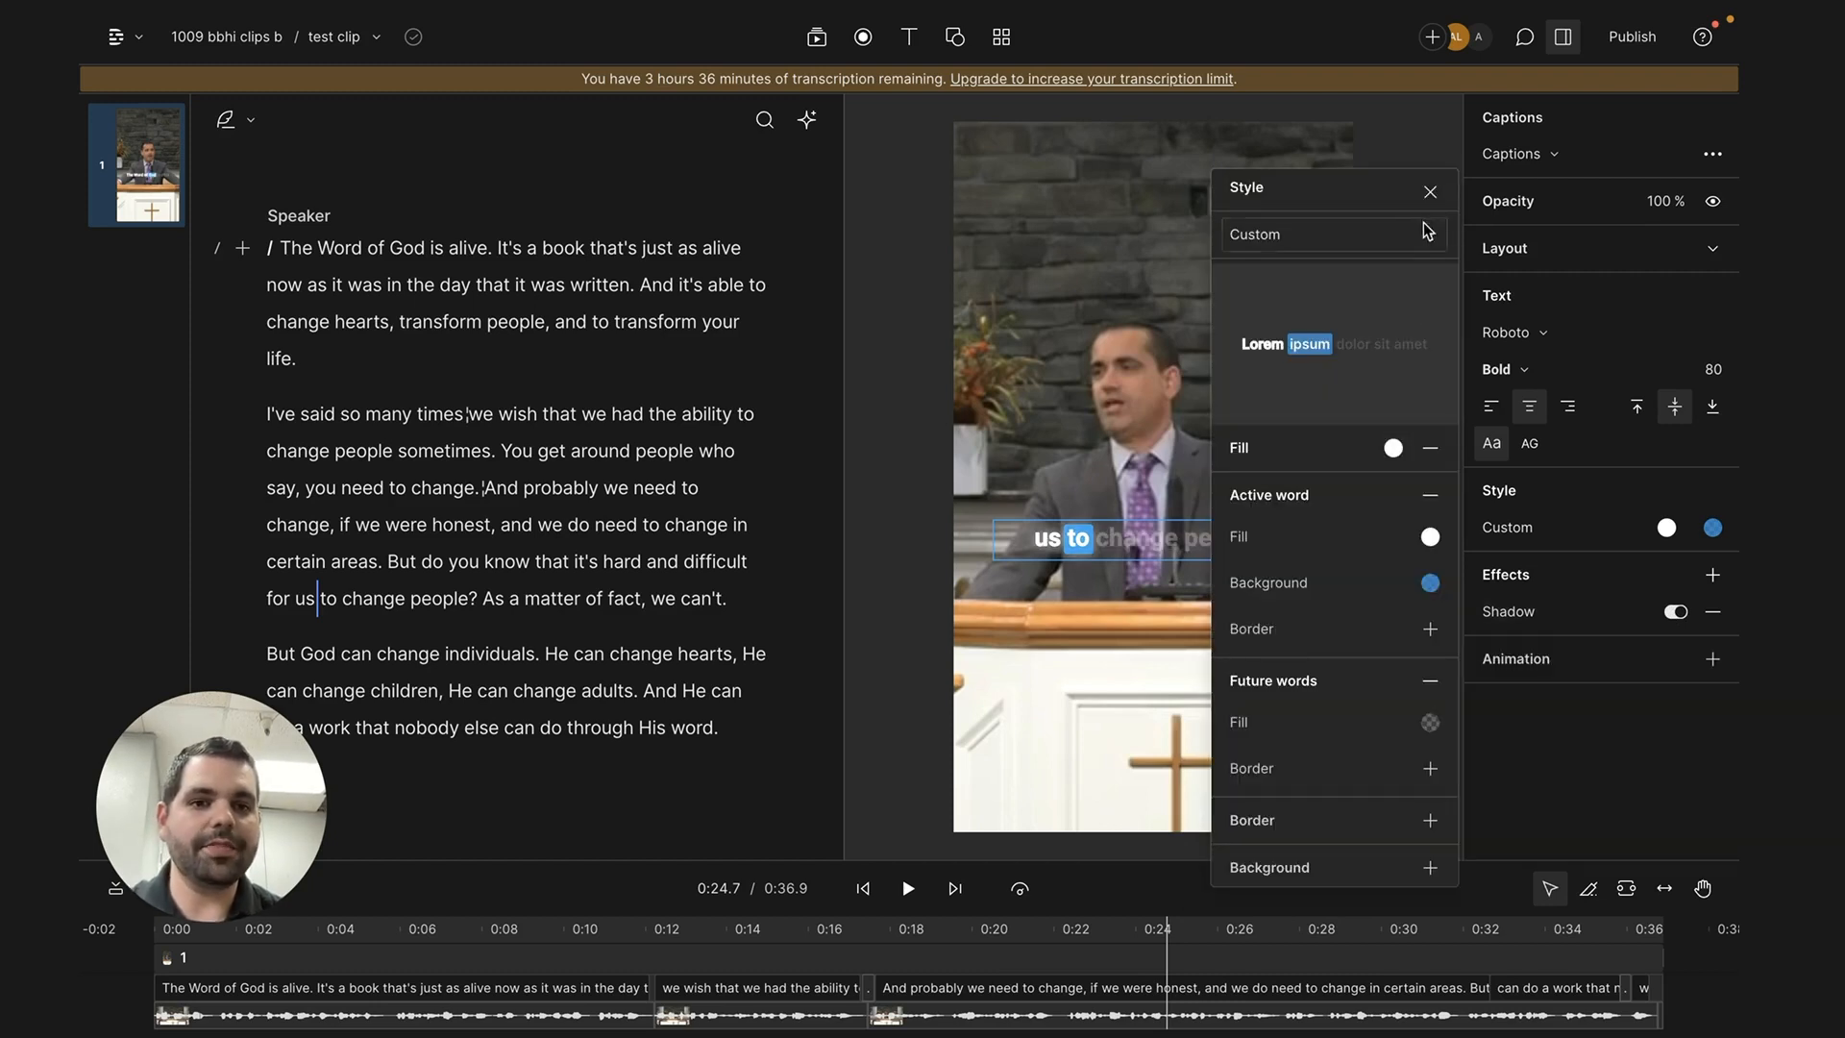
left_click(1429, 191)
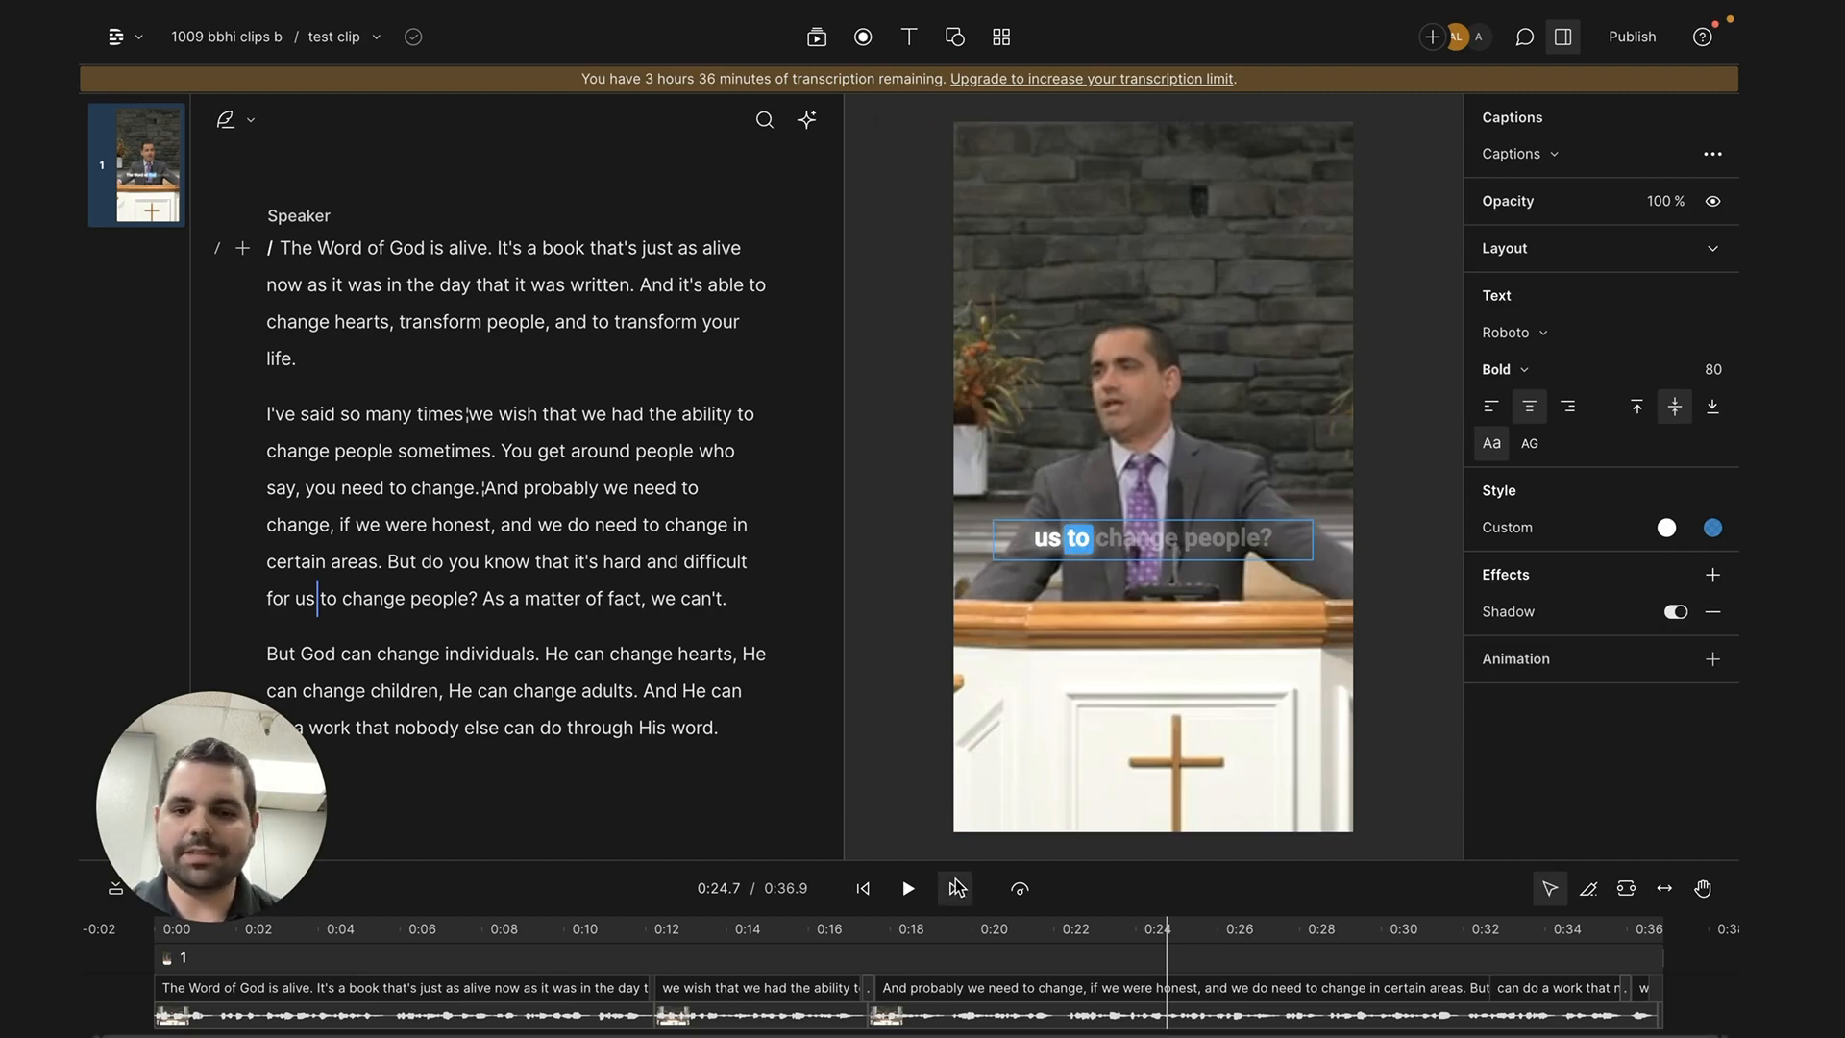
- Play the clip from the beginning to check how the styled captions look
left_click(169, 942)
key("space")
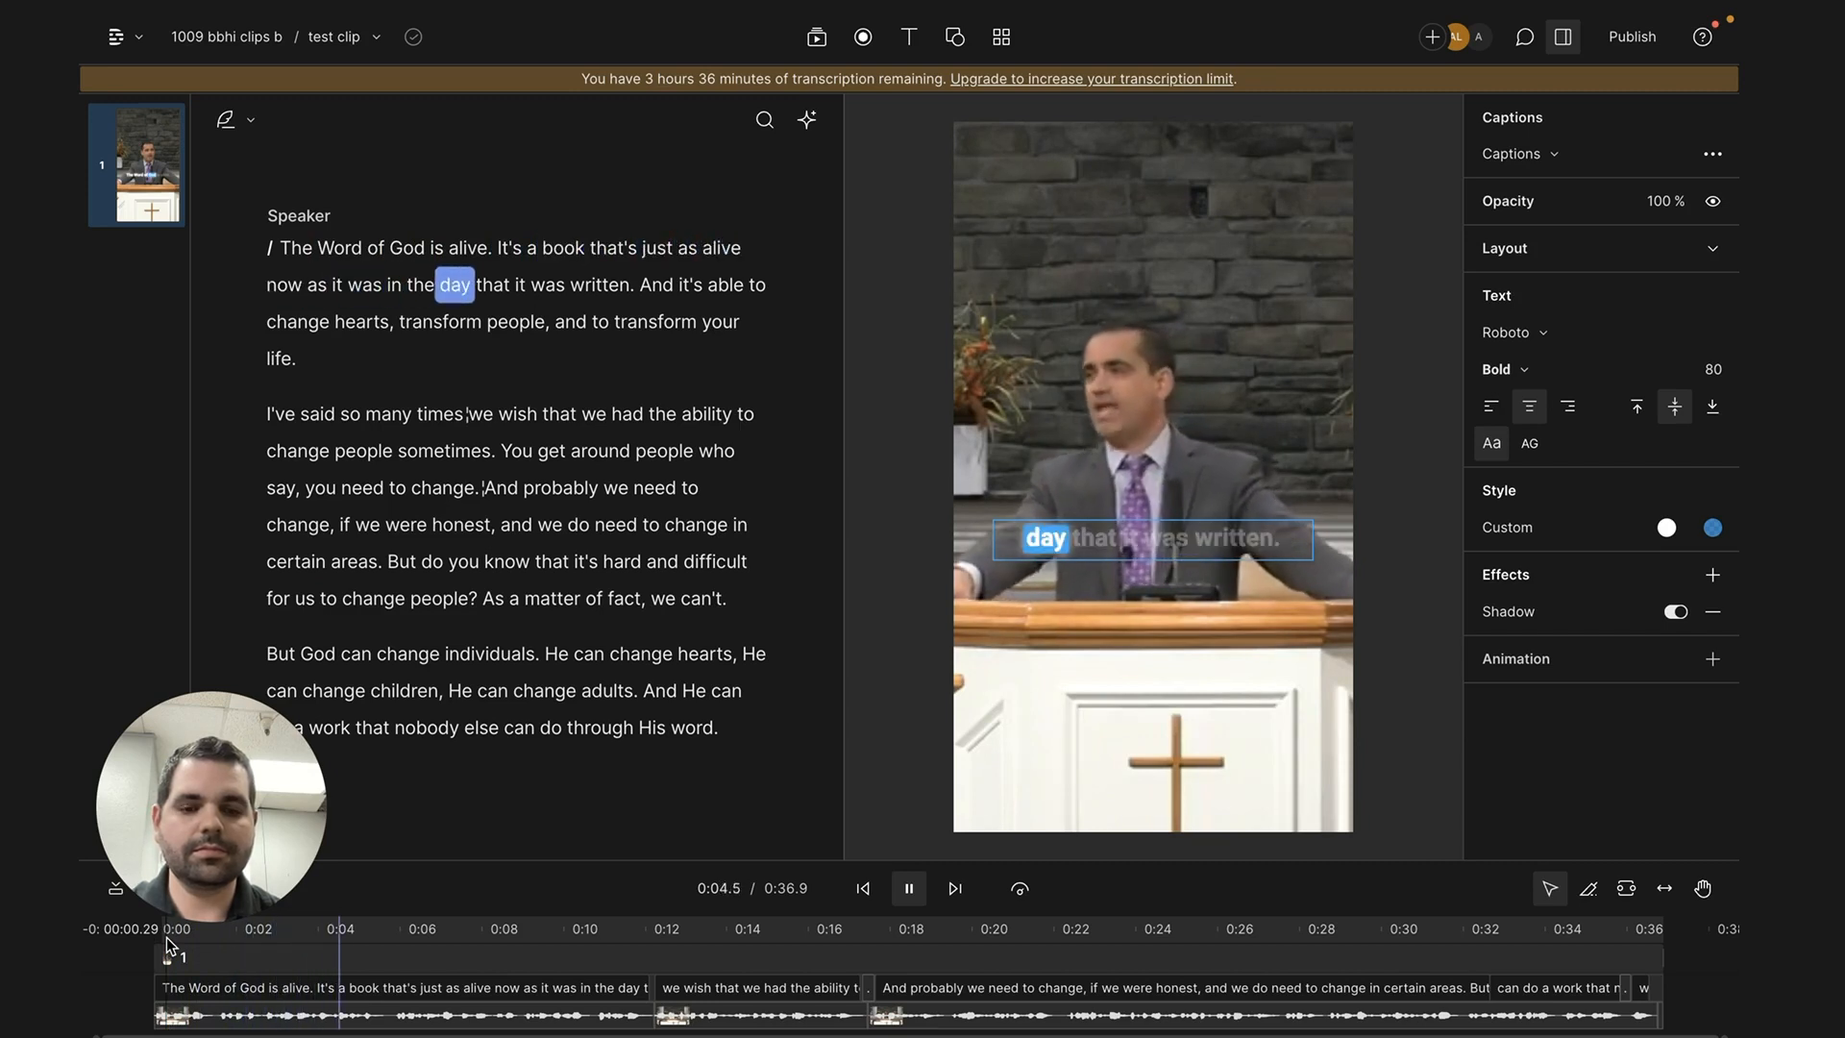
key("space")
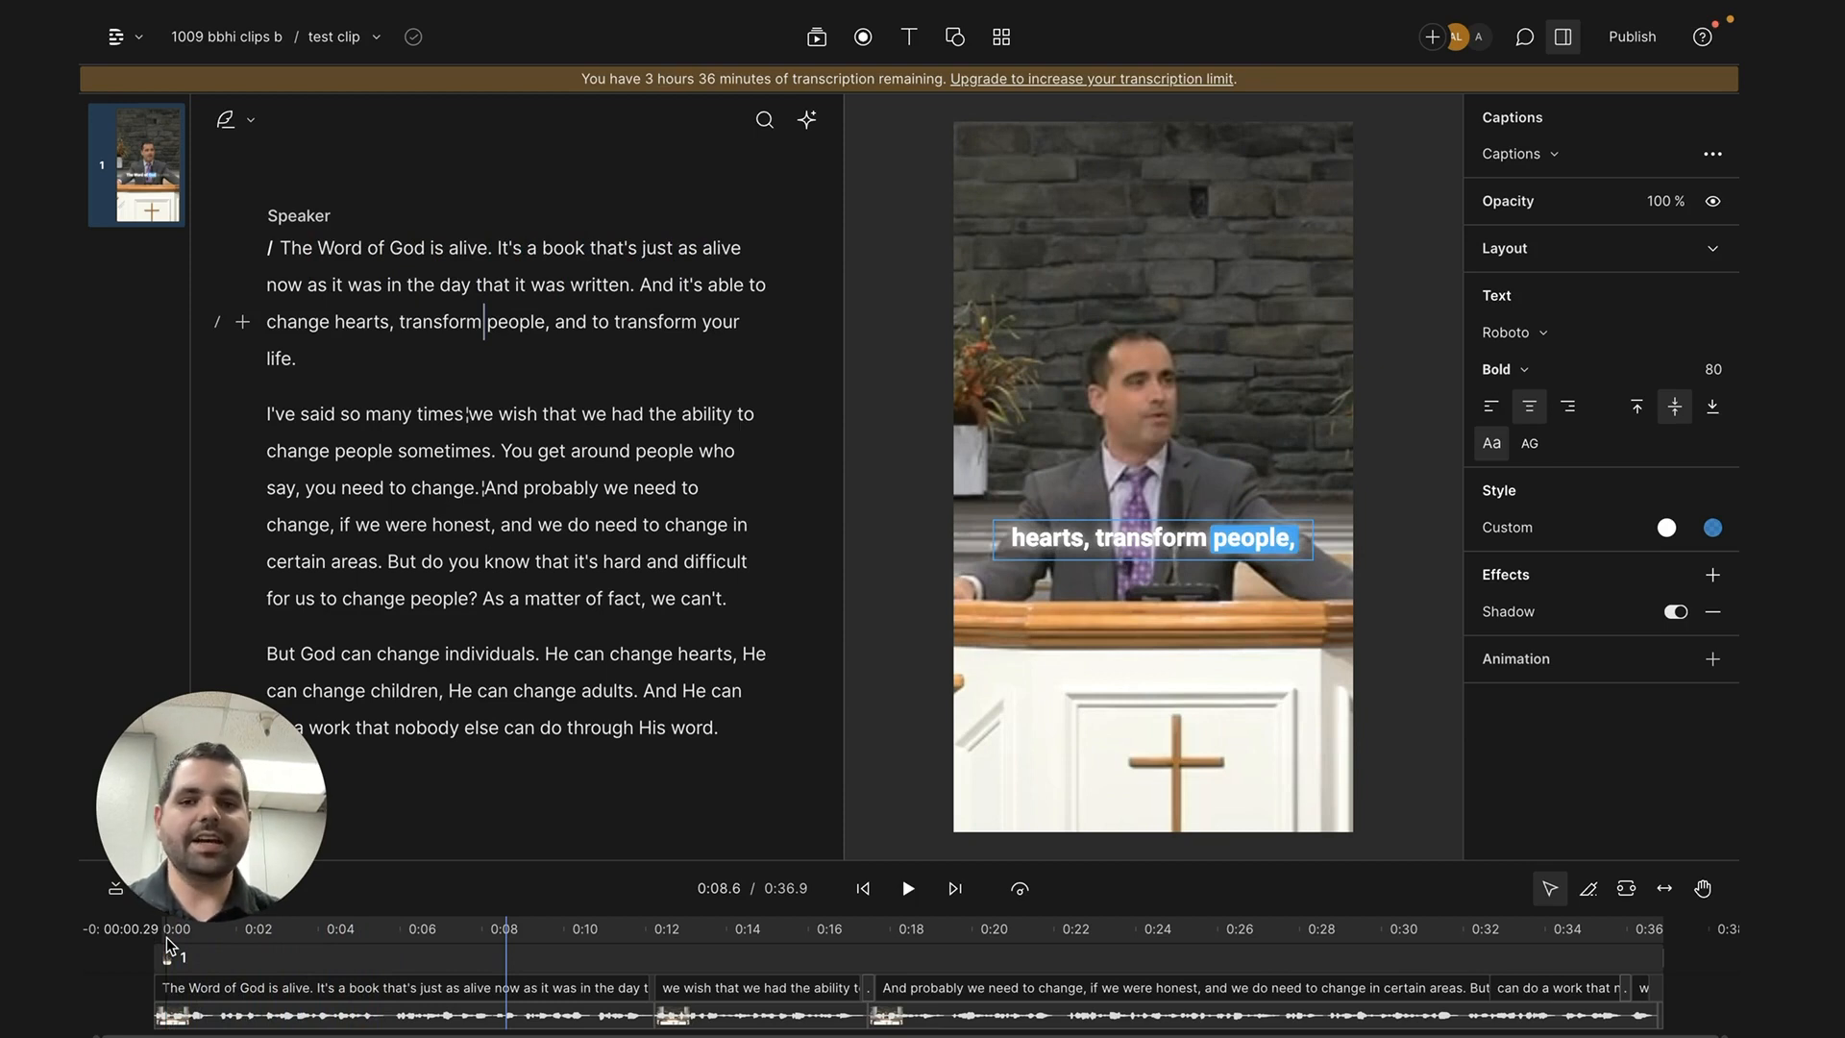
- Try Bowlby One SC and all caps on the captions, and set them to Kanit Semi Bold in normal case
left_click(1514, 333)
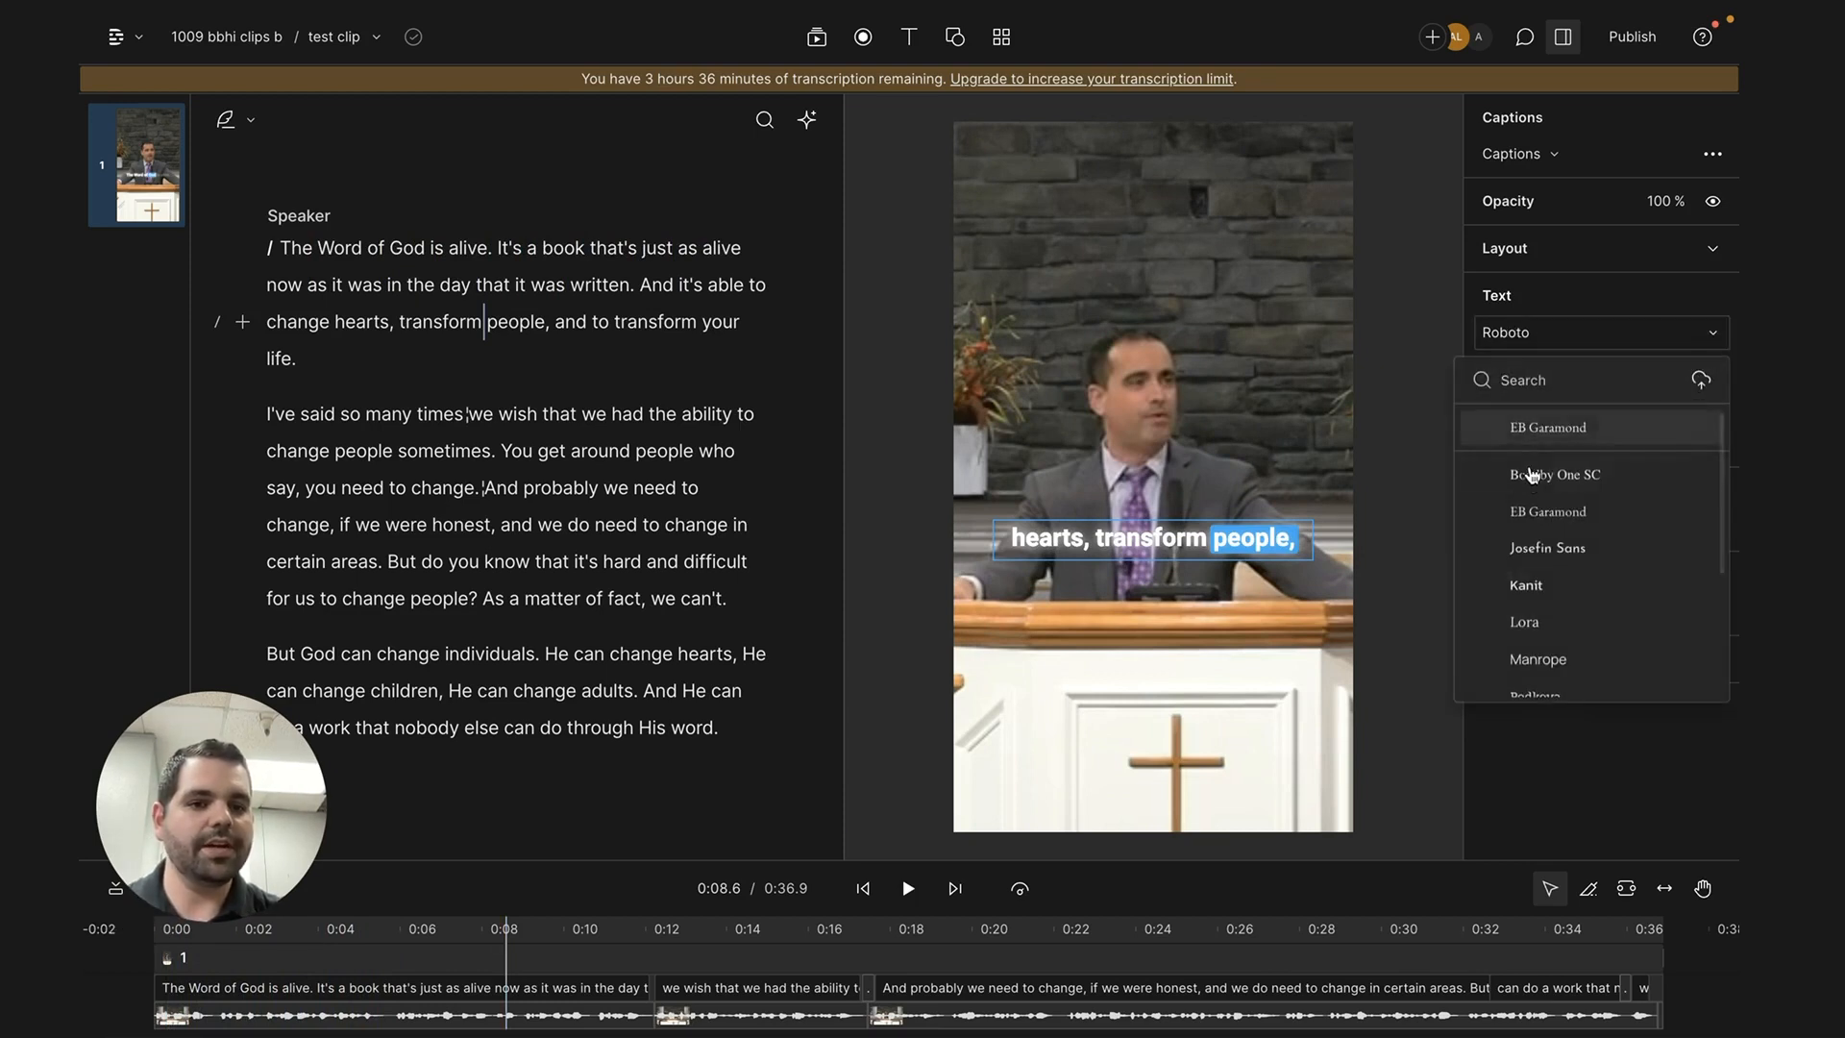
left_click(1532, 474)
left_click(1534, 379)
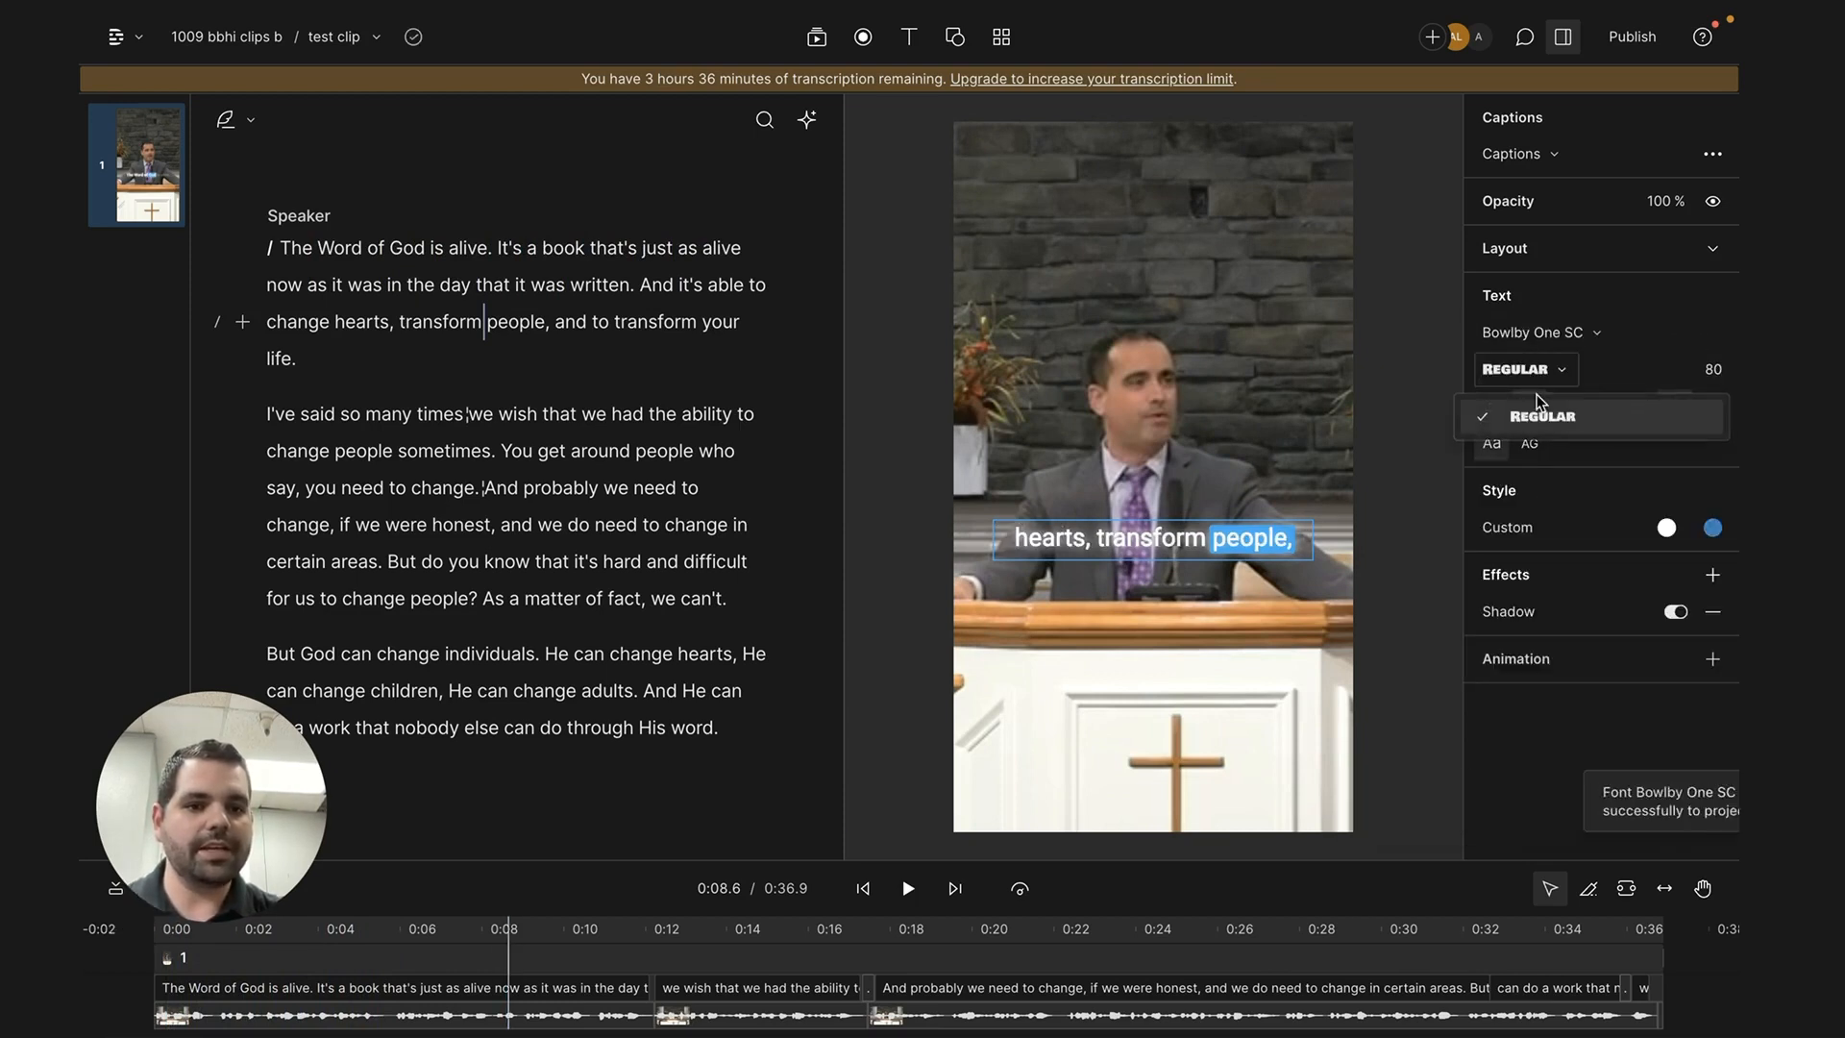
left_click(1537, 412)
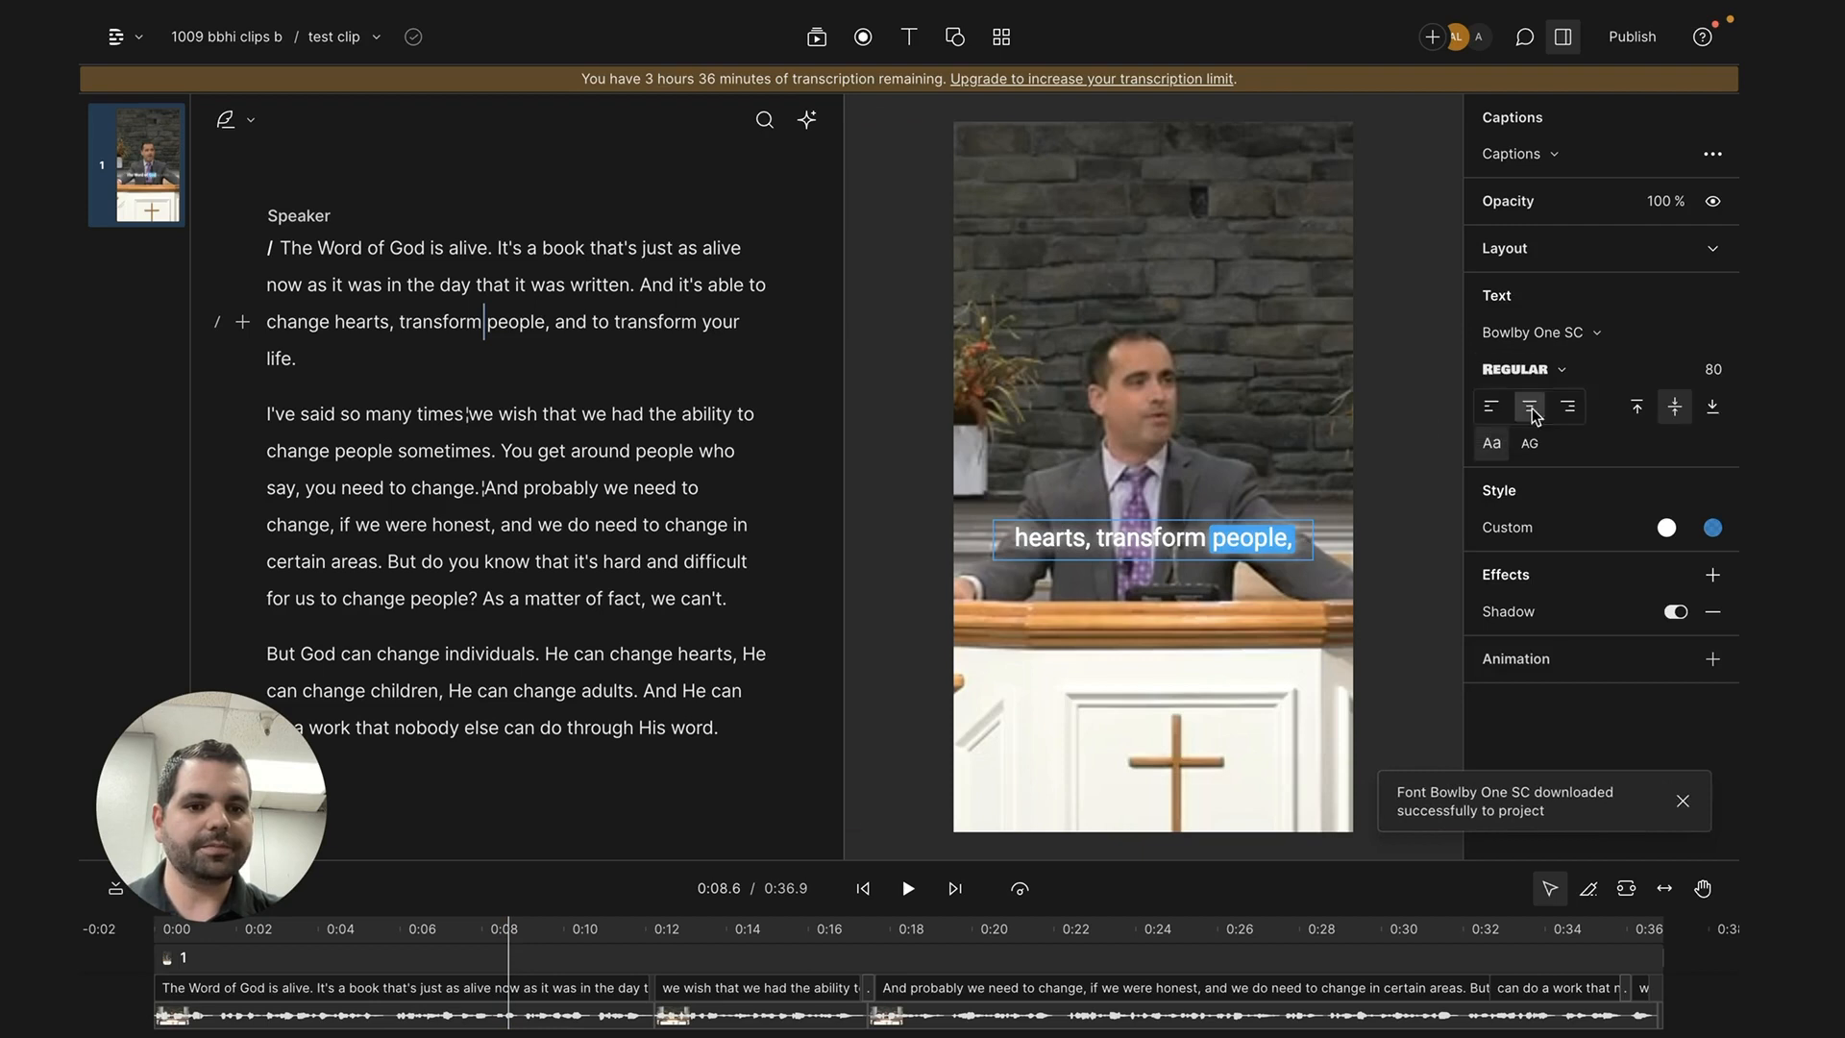
left_click(1492, 444)
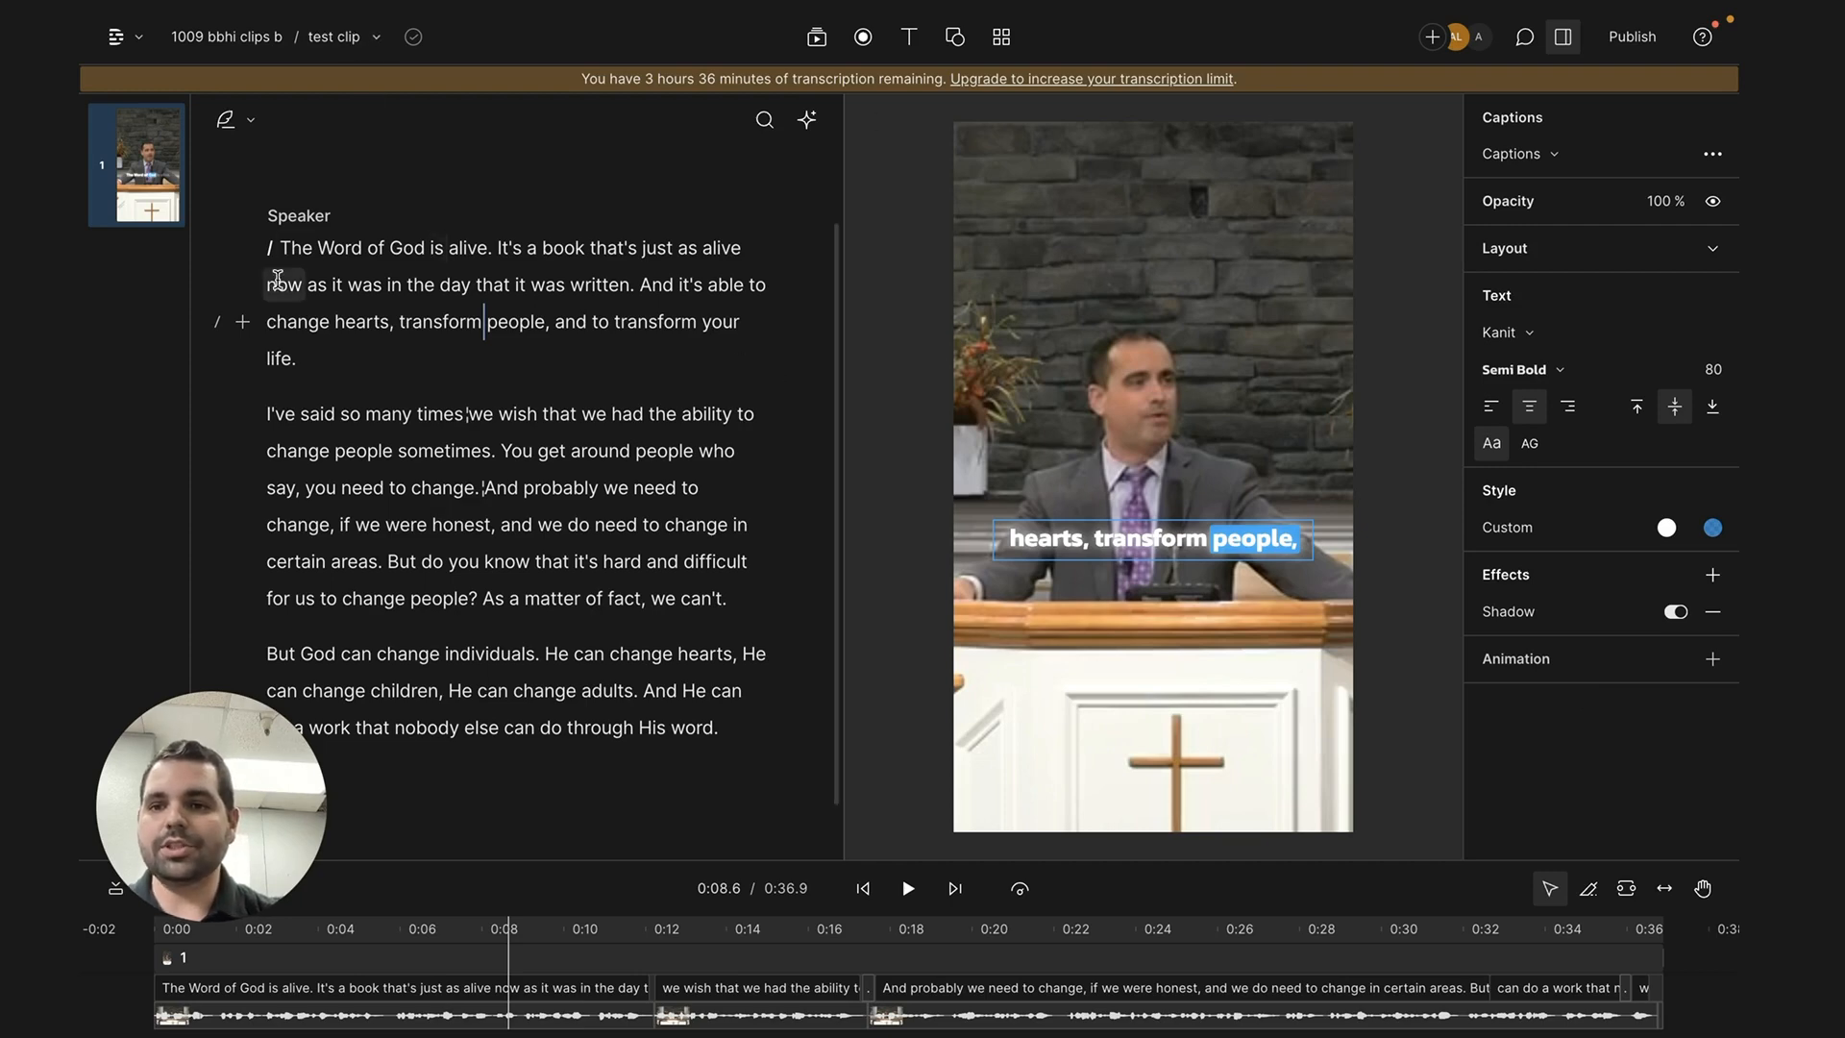
- Add the Shimmer Hourglass instrumental MP3 as a music layer across the entire script and enlarge the timeline area
key("ctrl+a")
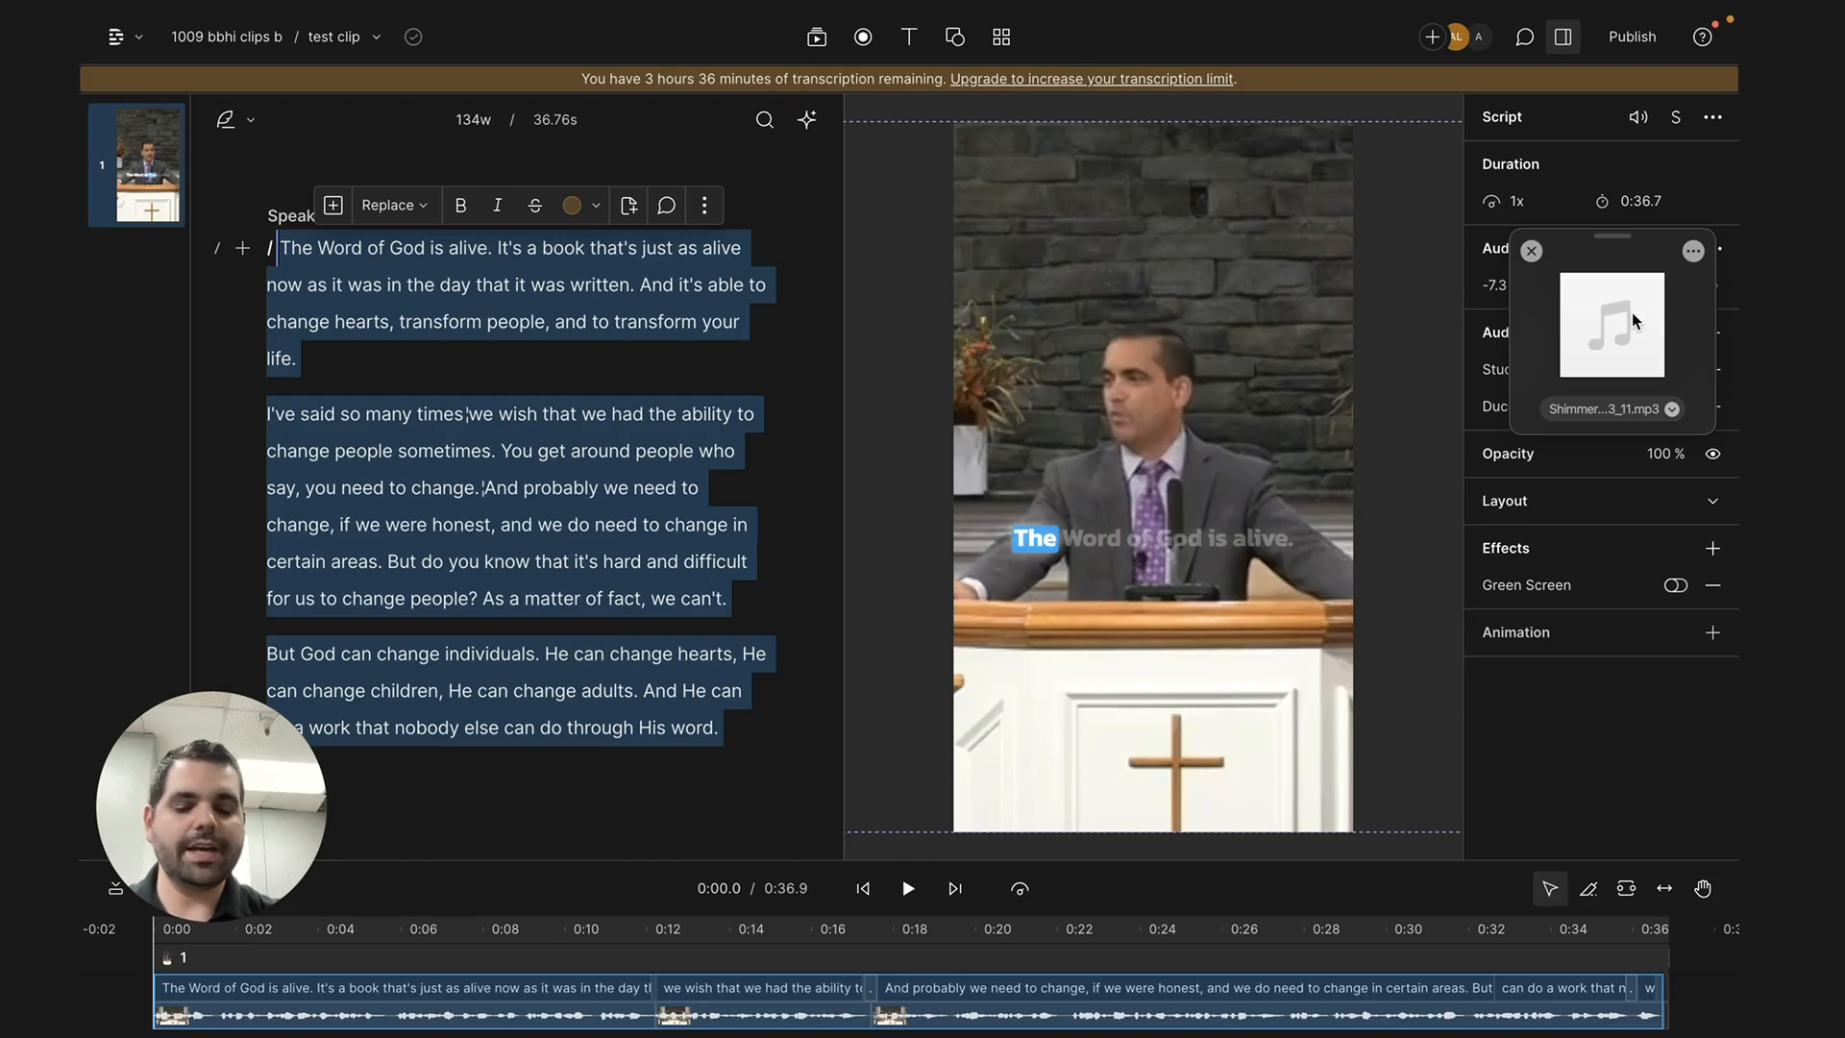
left_click_drag(1634, 323, 519, 317)
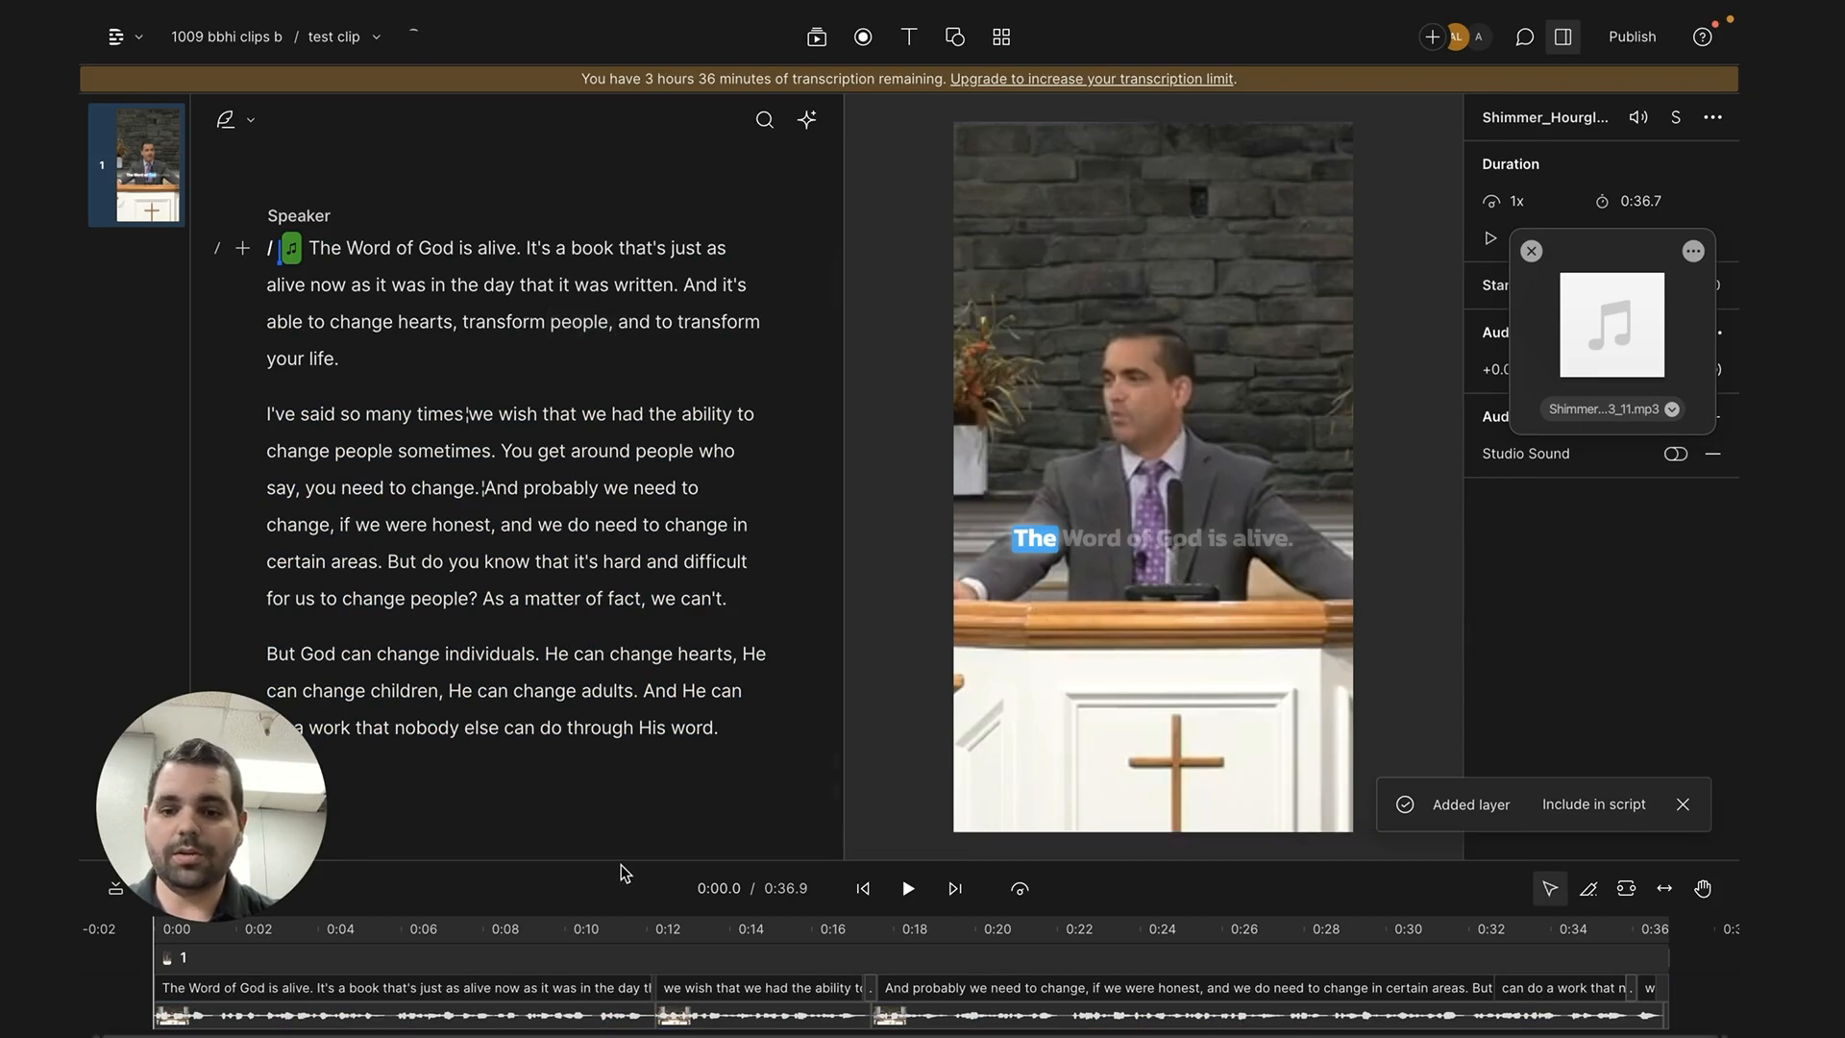
left_click_drag(625, 861, 624, 761)
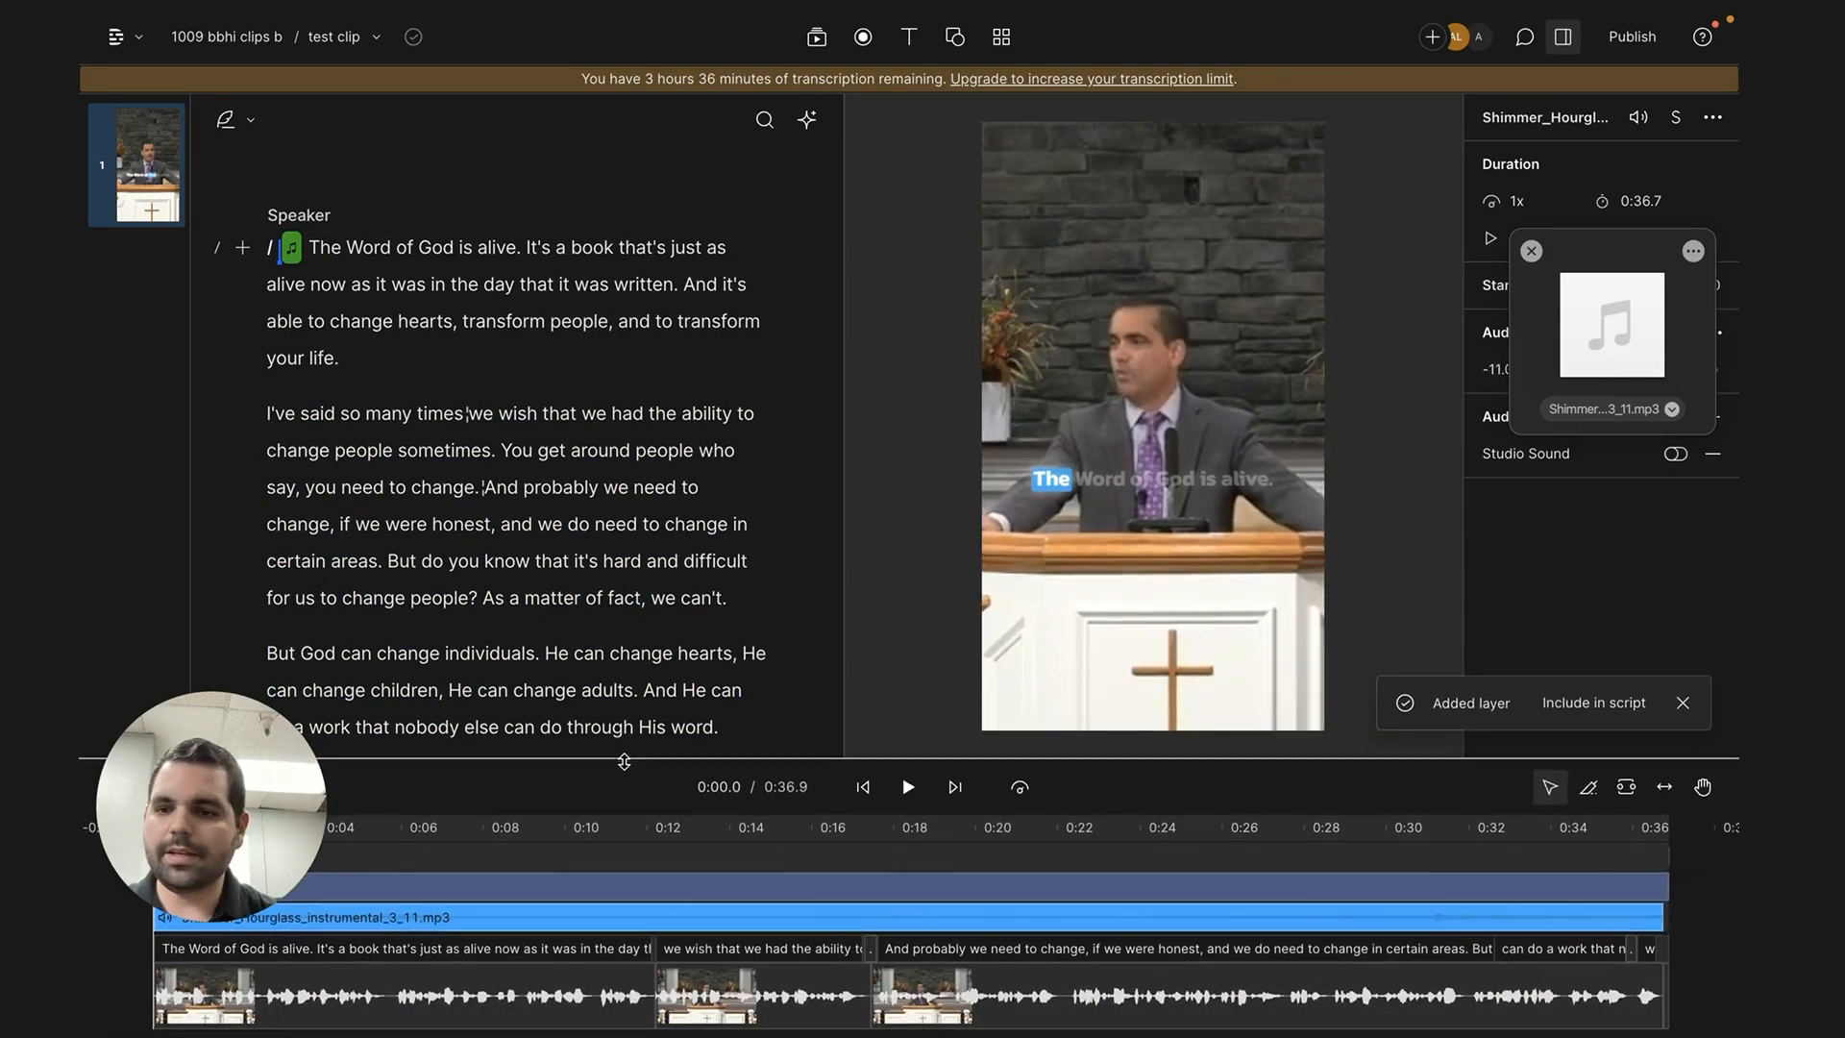
- Try the music at -21.5 dB during playback and set its volume to -13.0 dB
left_click(553, 826)
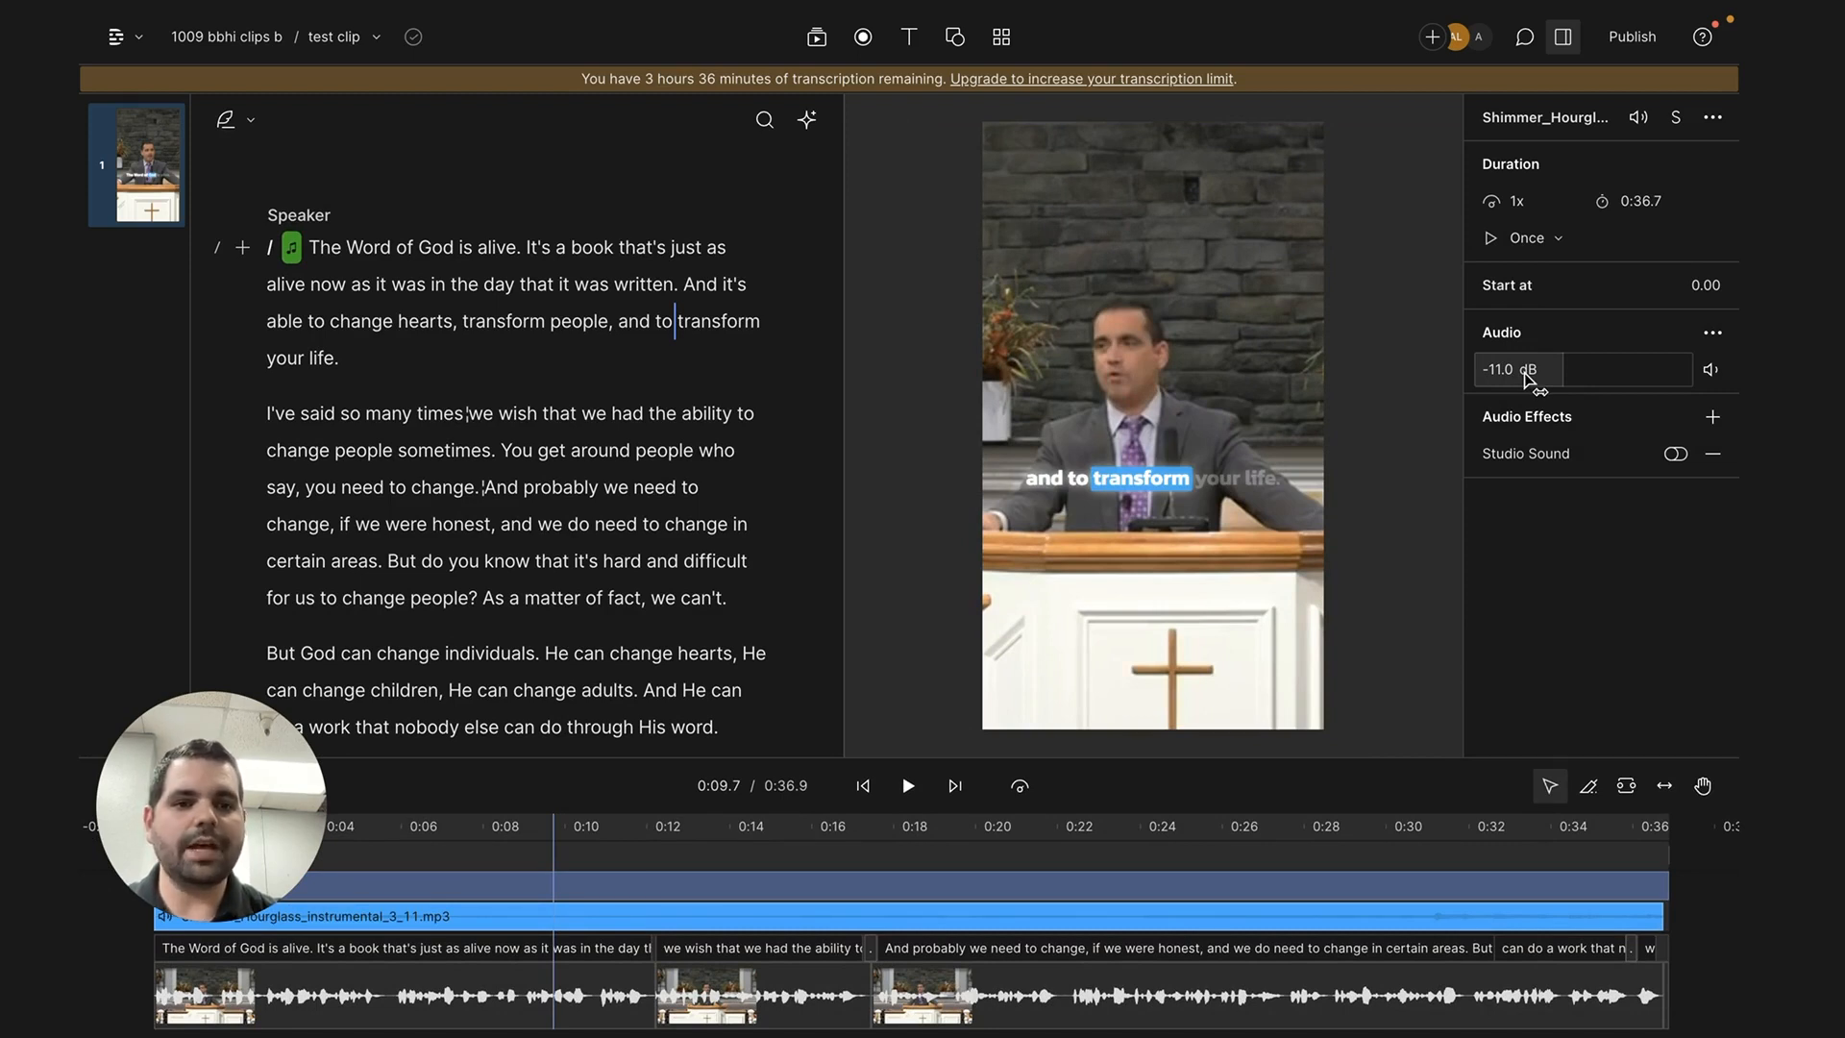
left_click_drag(1524, 372, 1496, 373)
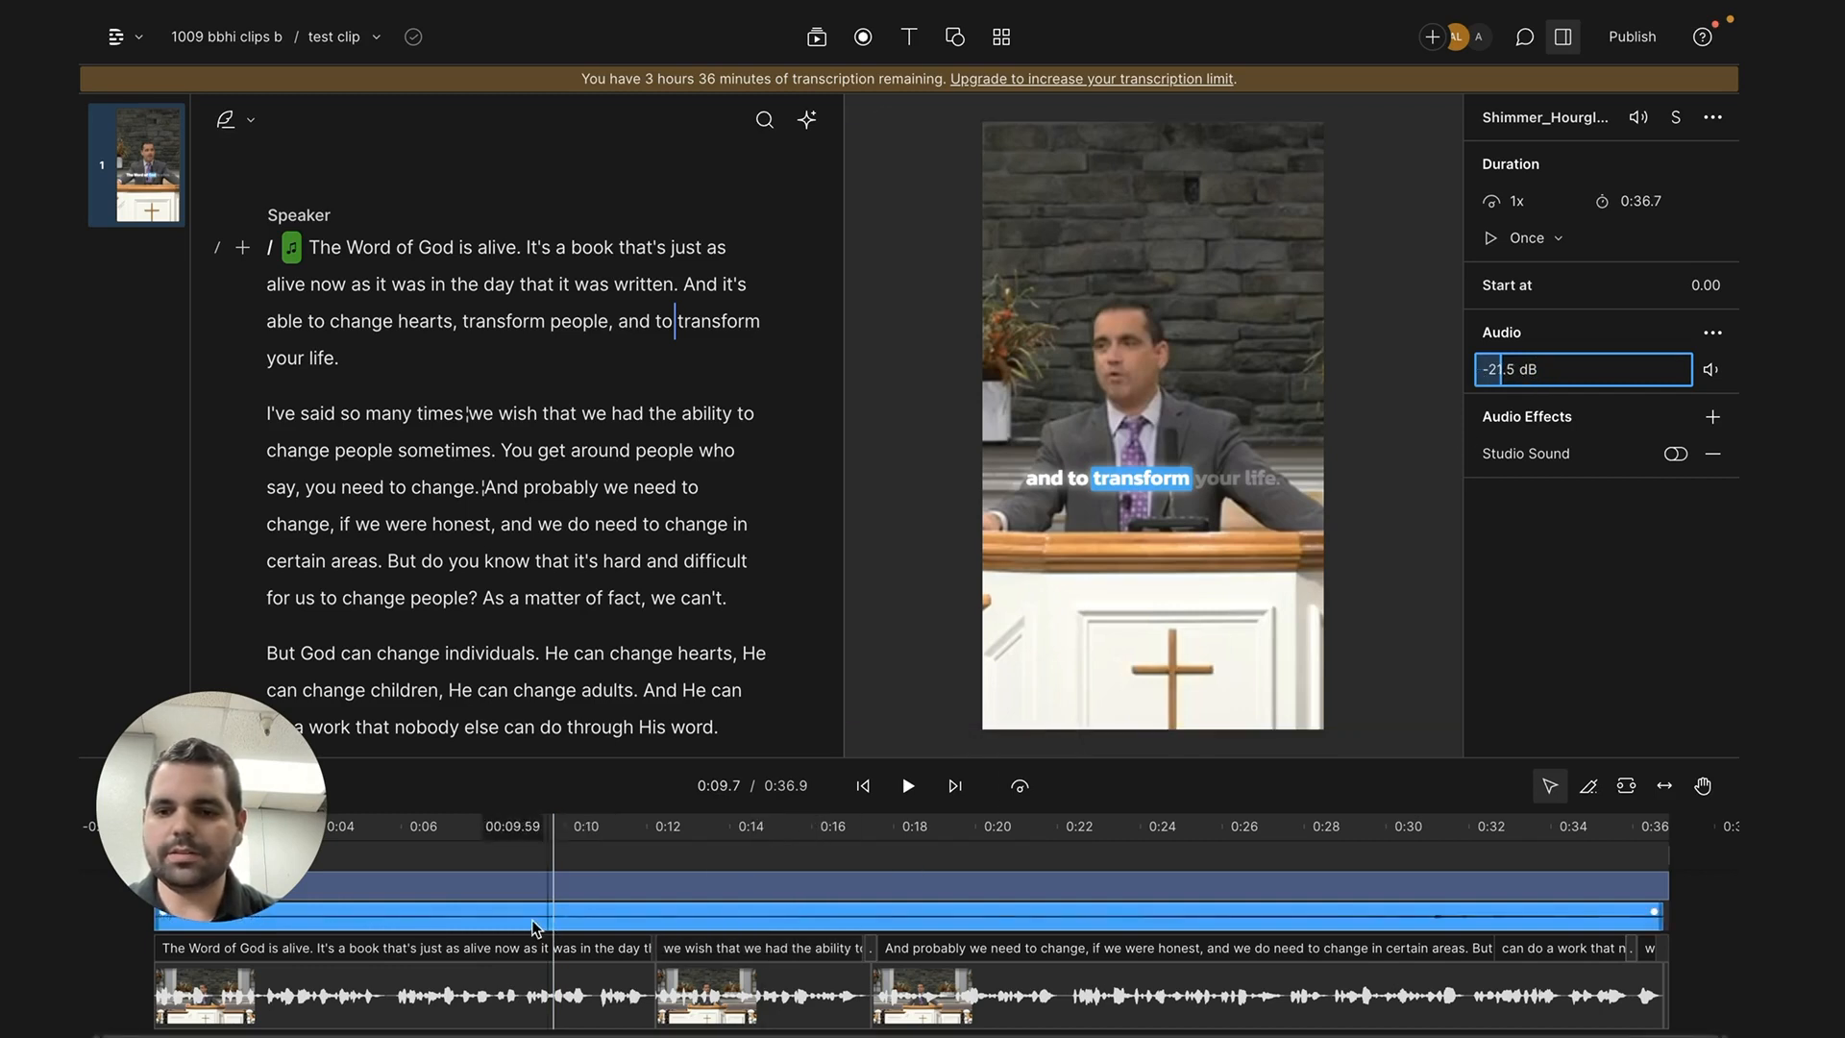
left_click(367, 829)
key("space")
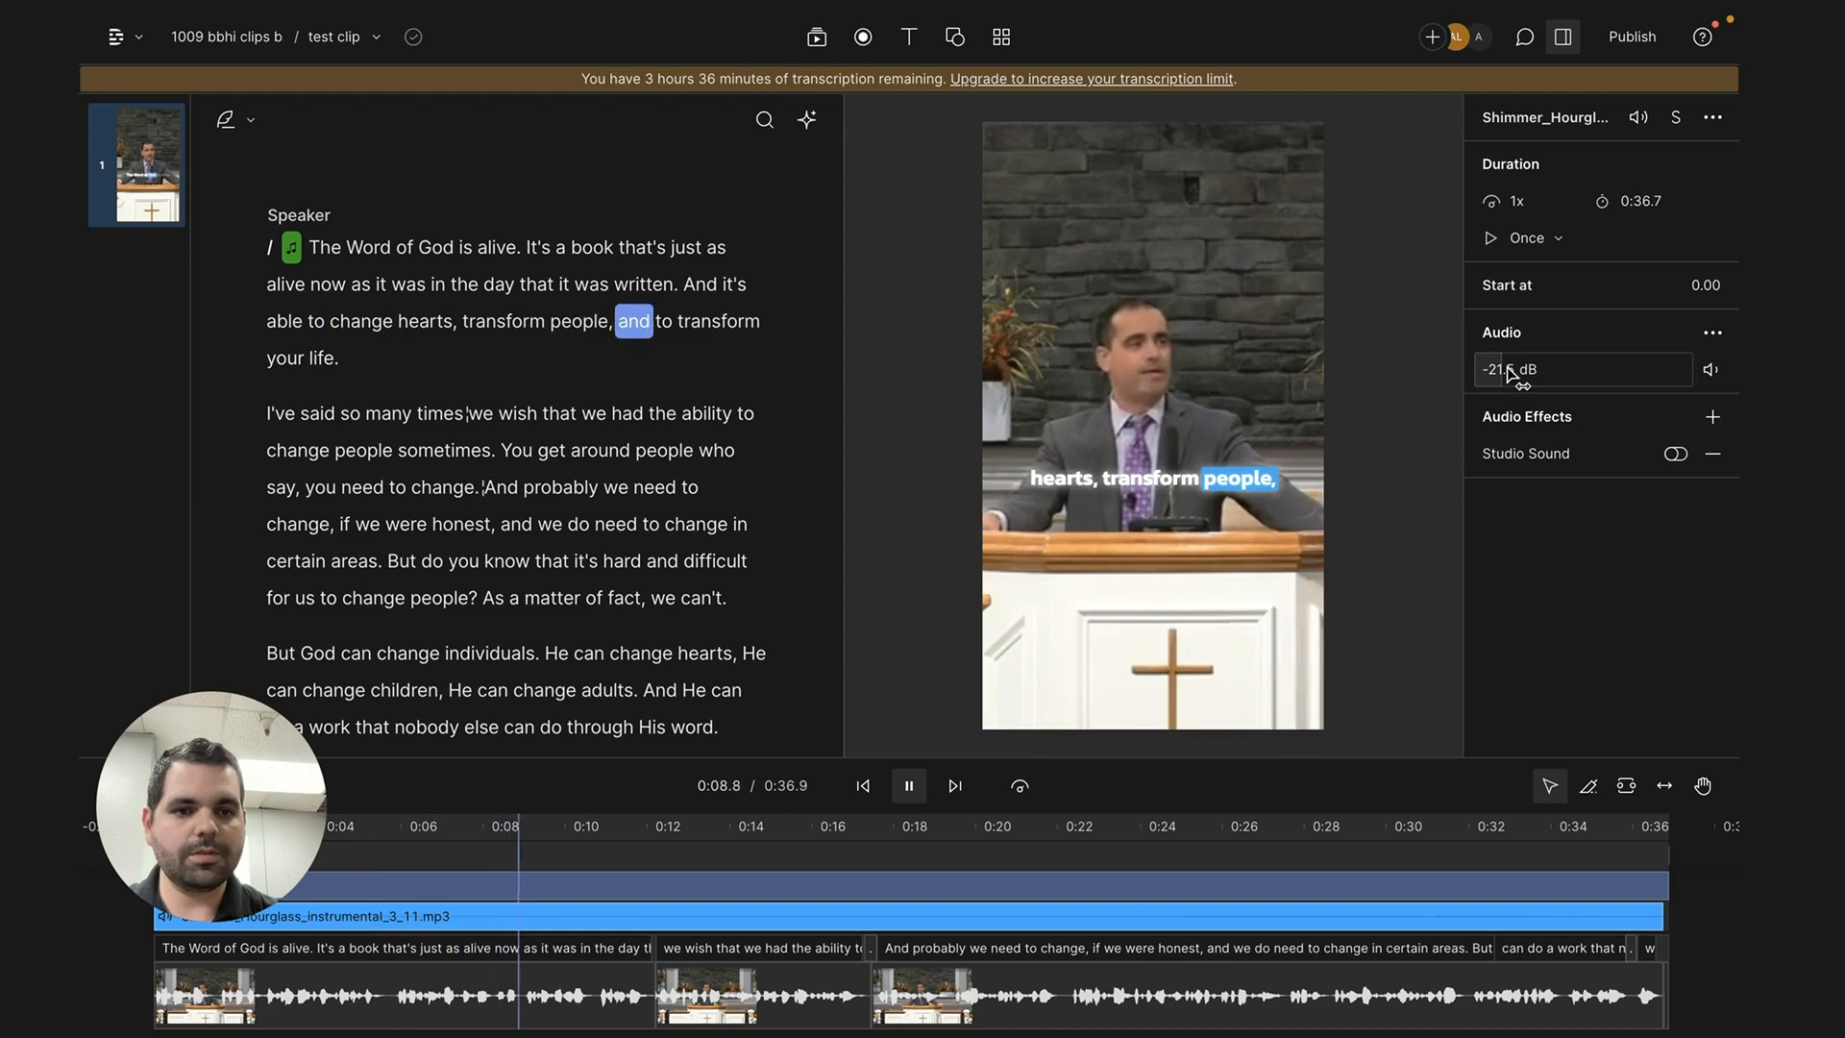
left_click_drag(1508, 373, 1542, 372)
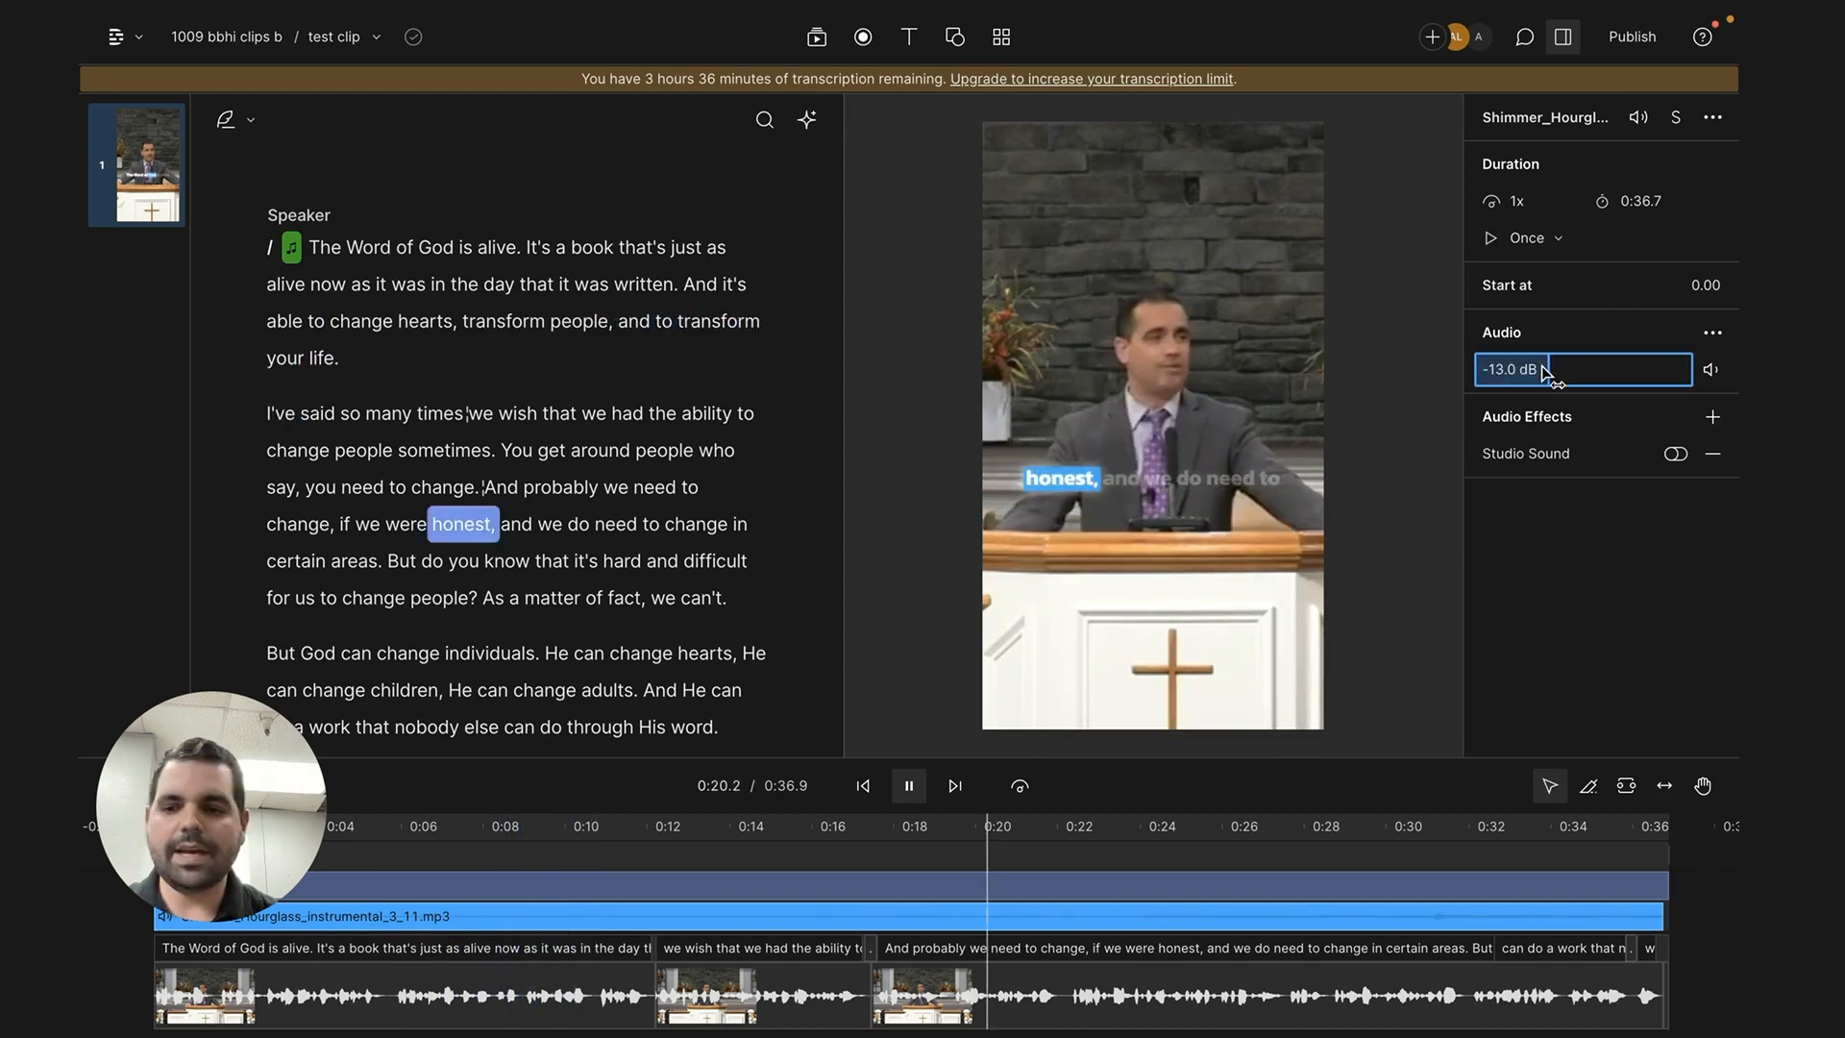
key("space")
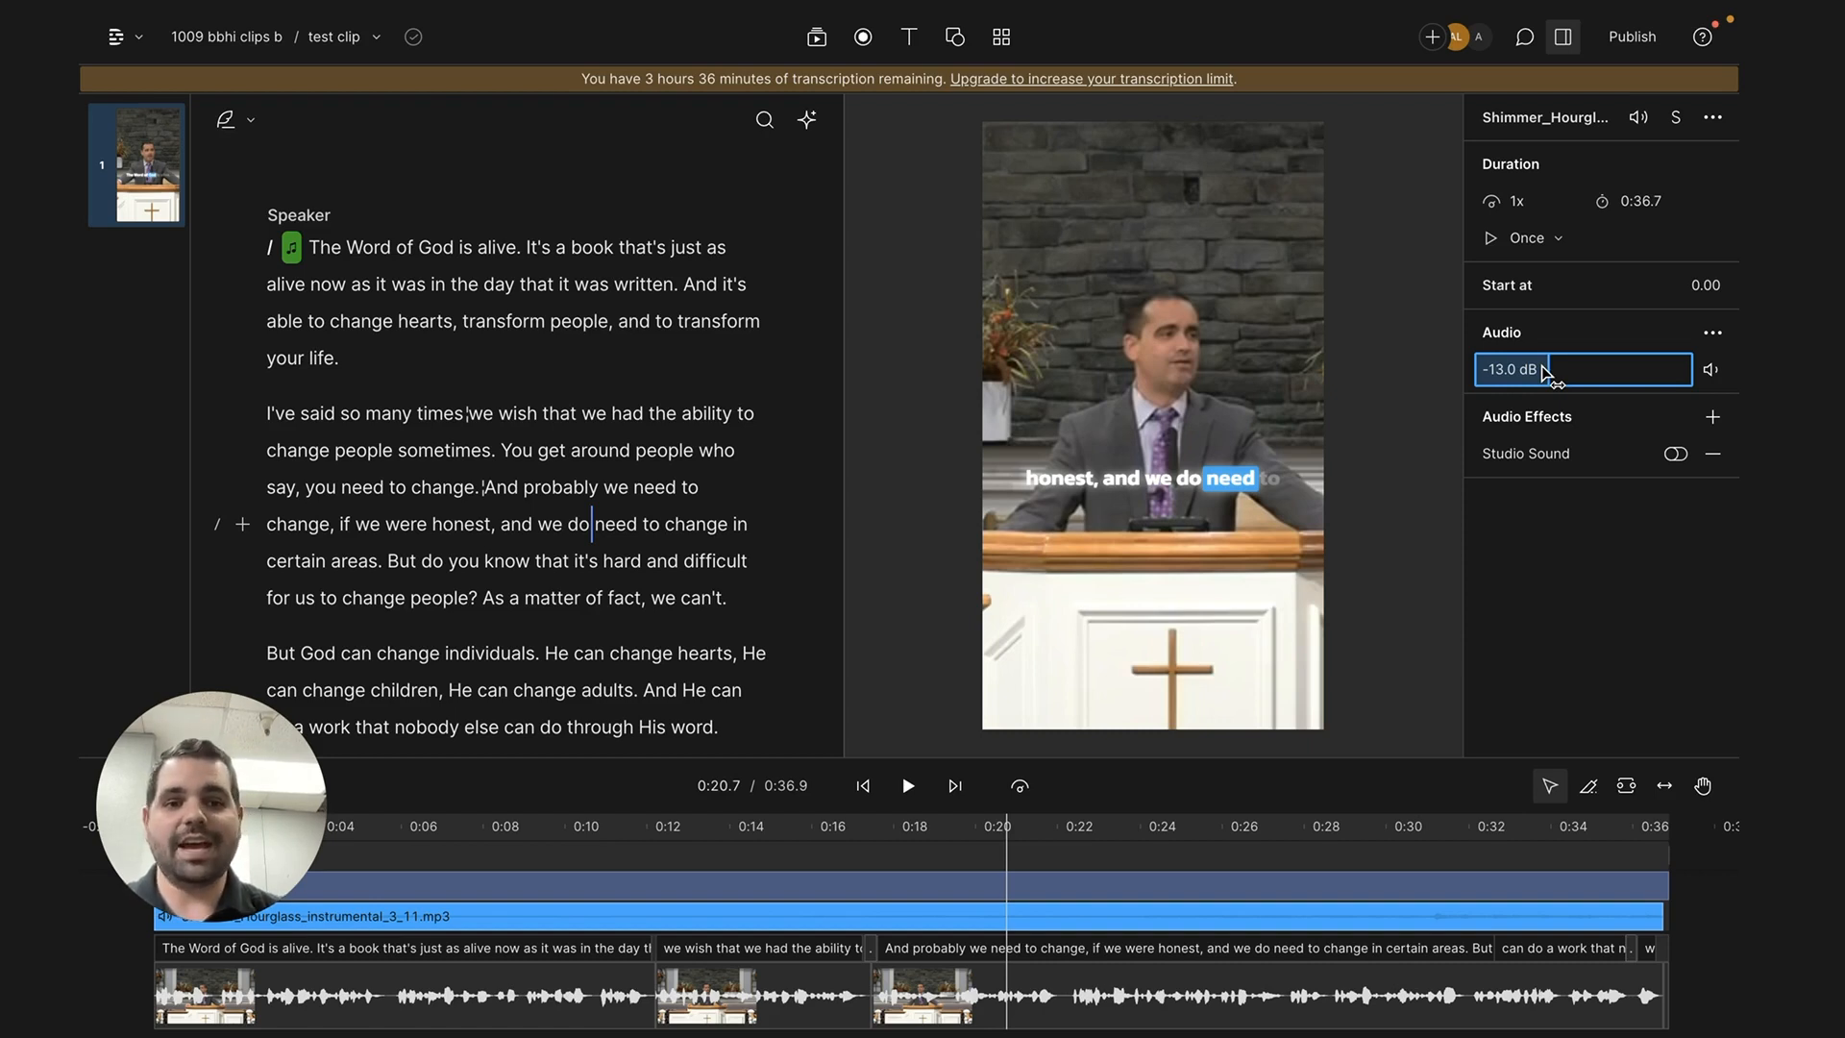
- Open the export settings and view the video and timeline export options
left_click(1632, 36)
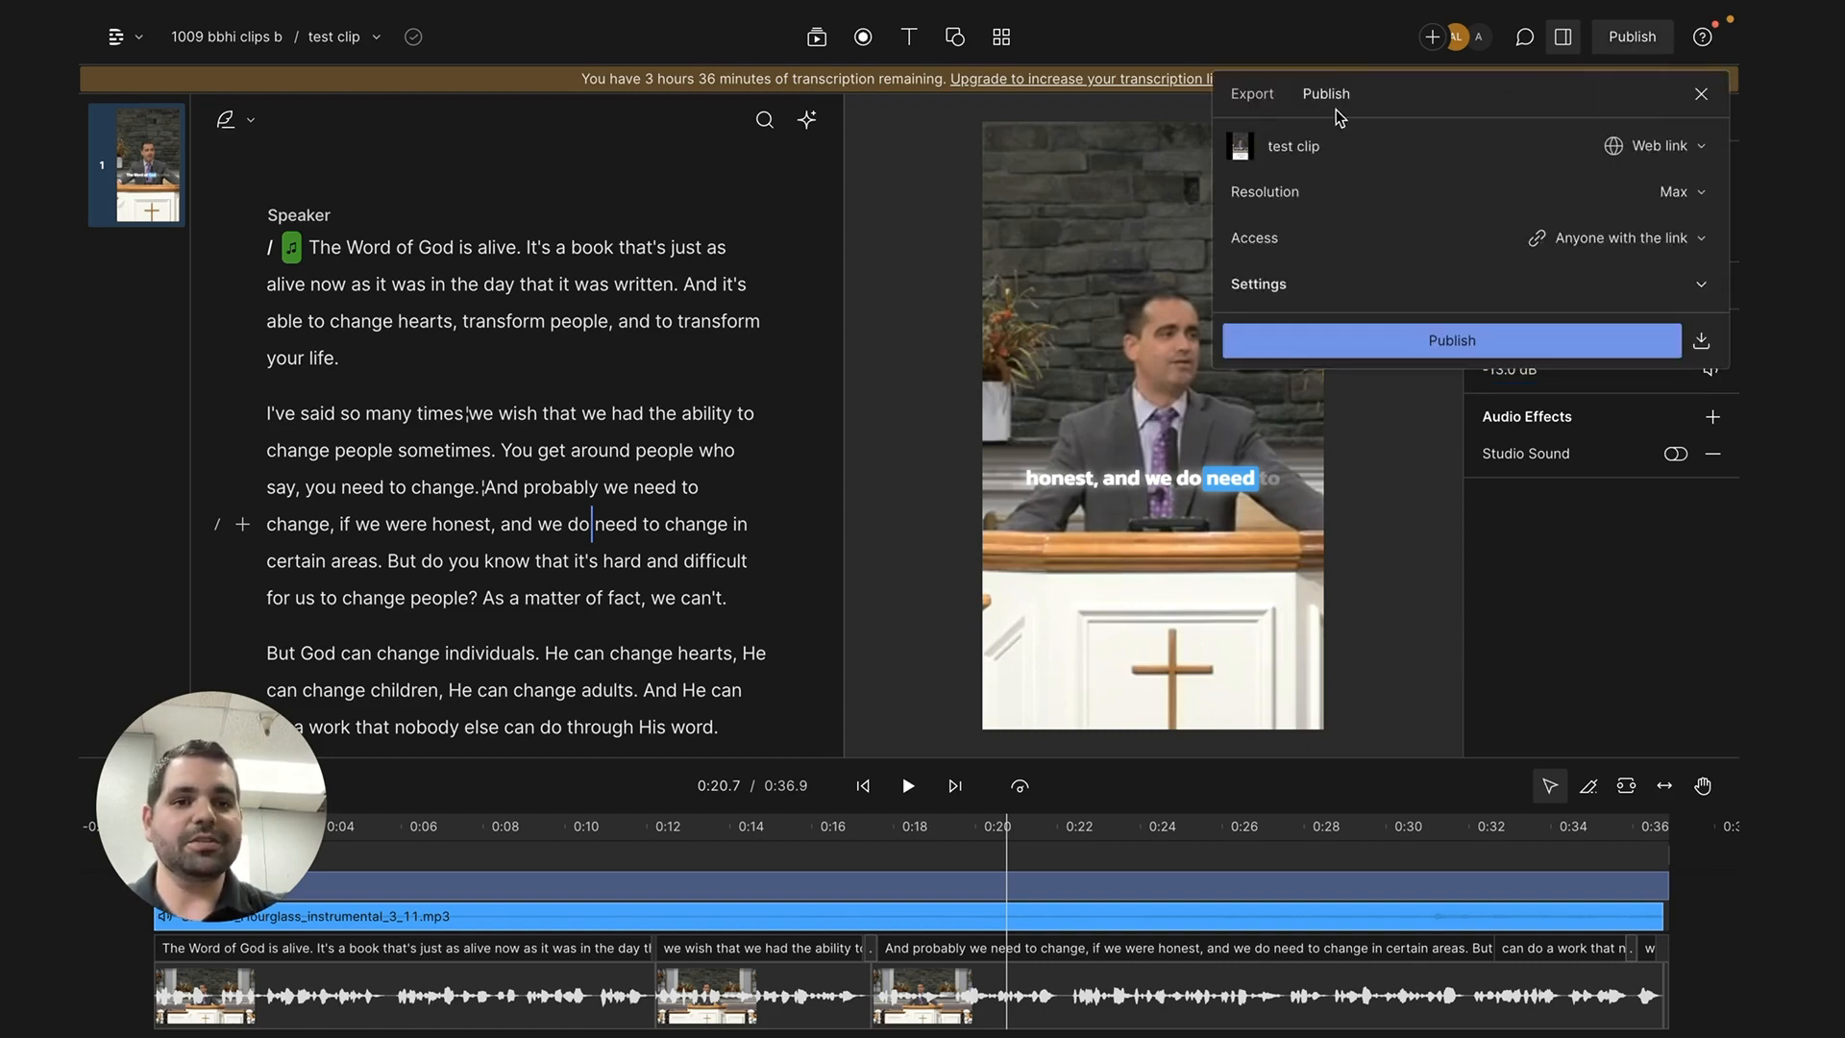
left_click(1252, 93)
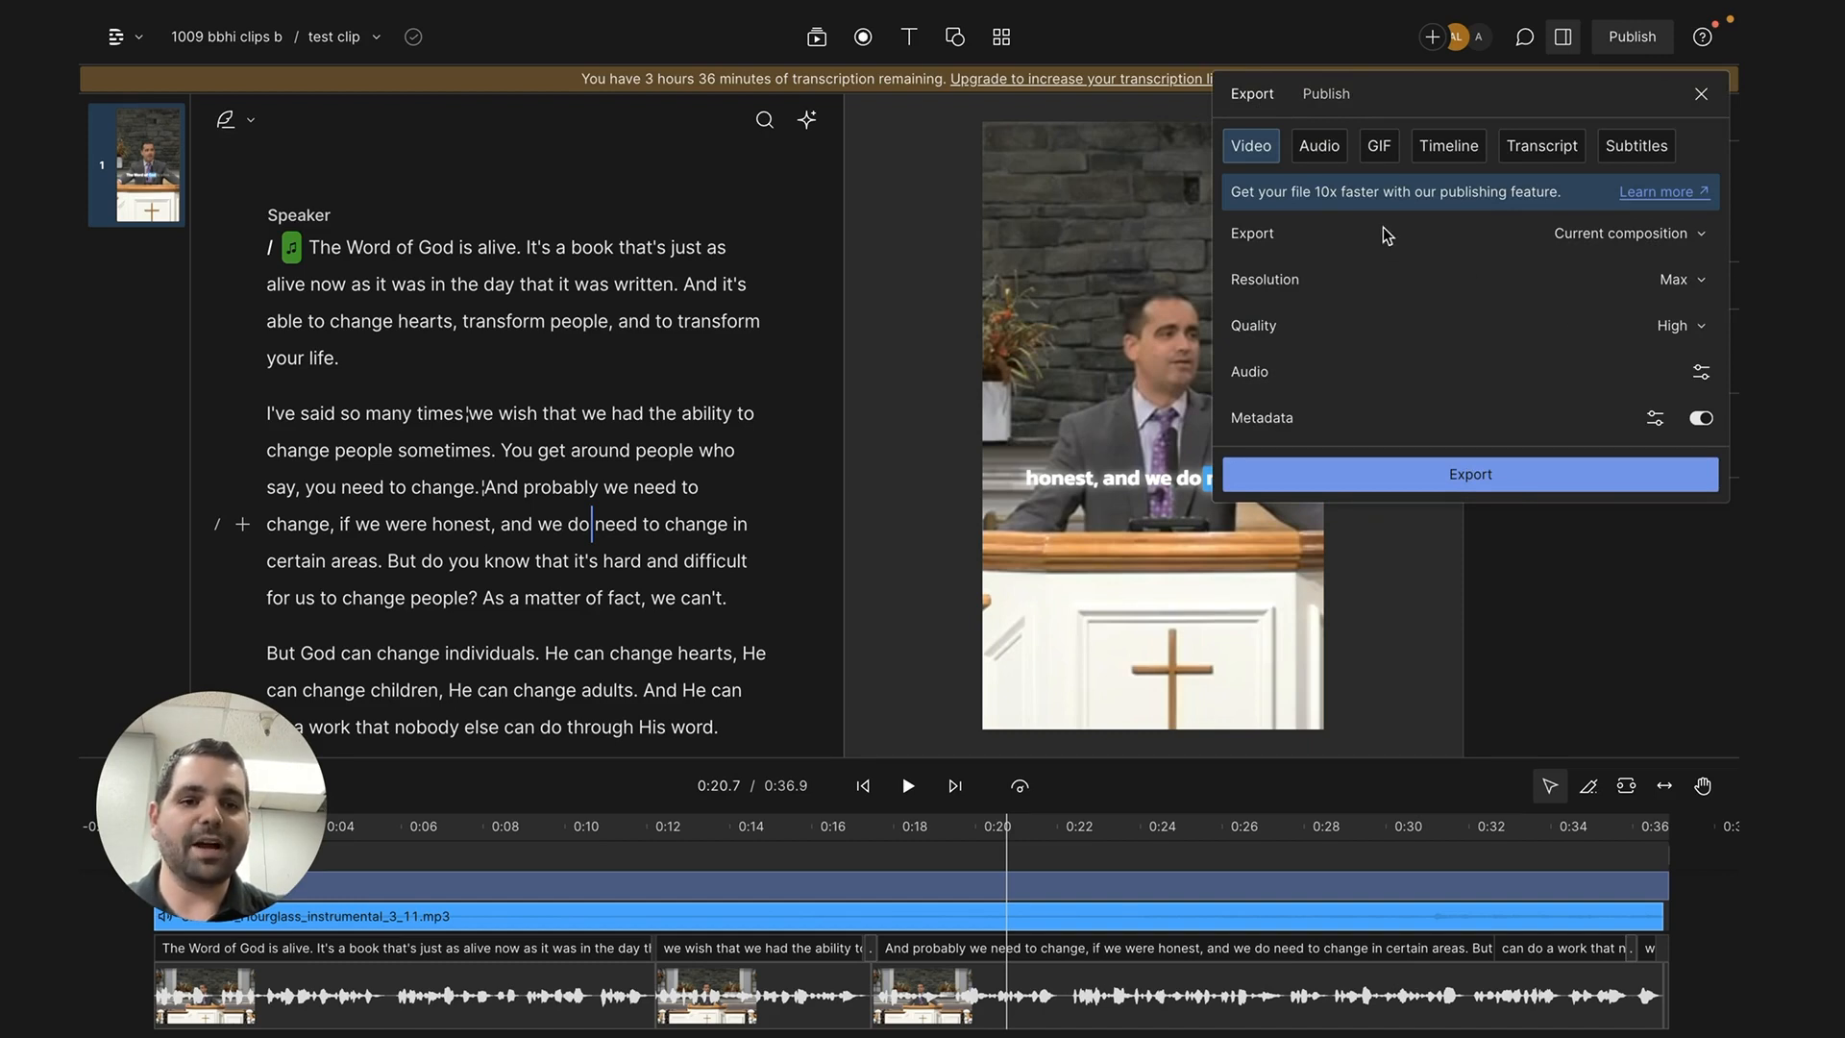
left_click(1446, 161)
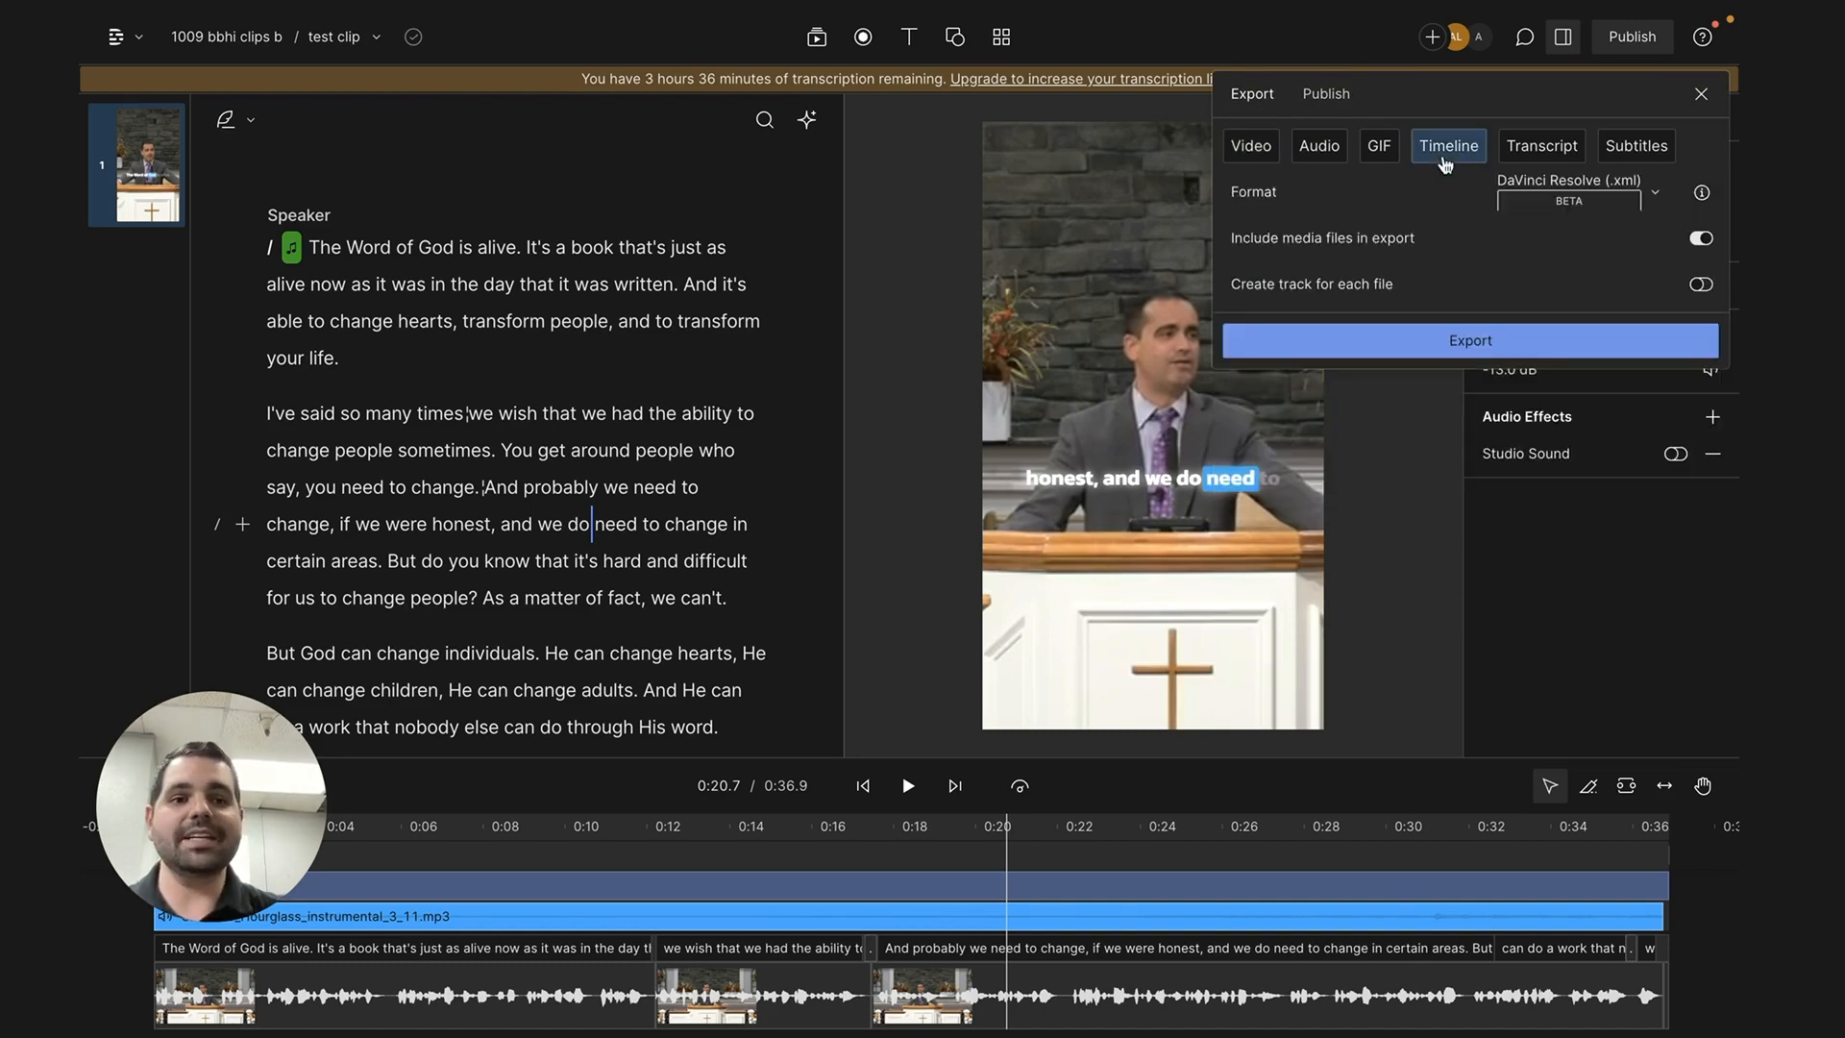